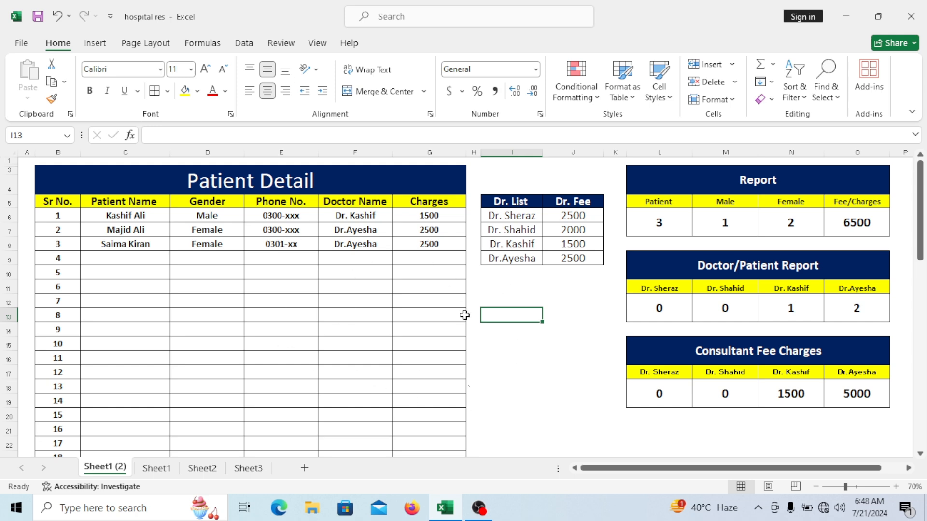
Show the Doctor Name choice list and highlight the Patient Detail, Dr. List and Dr. Fee tables
{"action": "left_click", "coordinate": [502, 333]}
{"action": "left_click", "coordinate": [501, 296]}
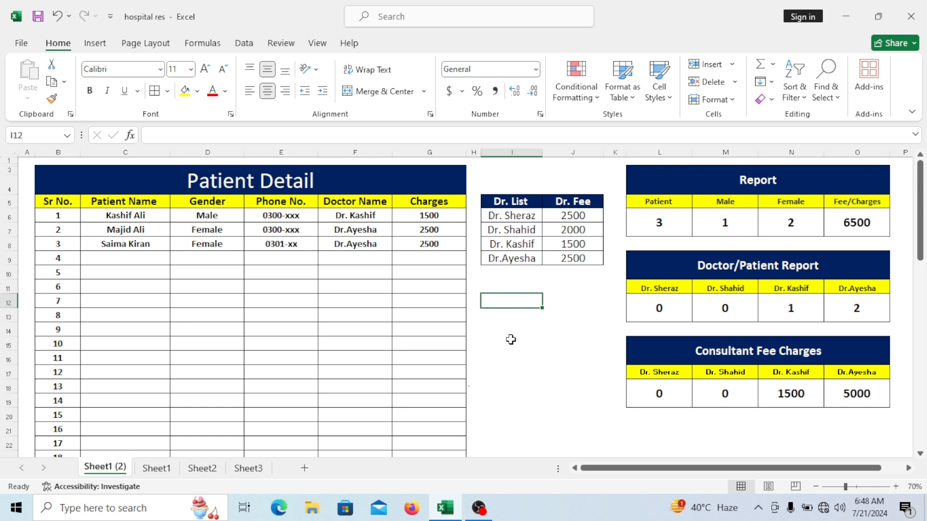
{"action": "left_click", "coordinate": [353, 313]}
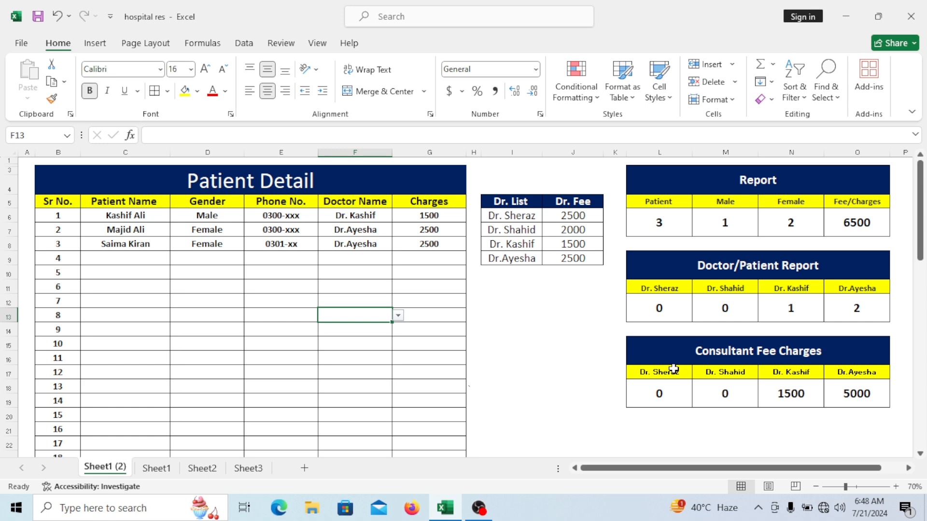
{"action": "left_click", "coordinate": [577, 324]}
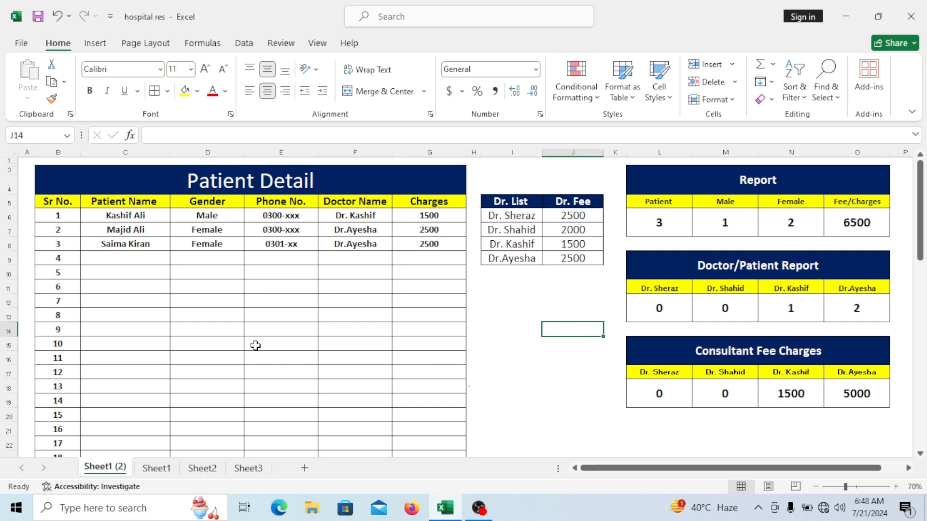
{"action": "left_click_drag", "start_coordinate": [79, 178], "coordinate": [297, 414]}
{"action": "left_click", "coordinate": [288, 358]}
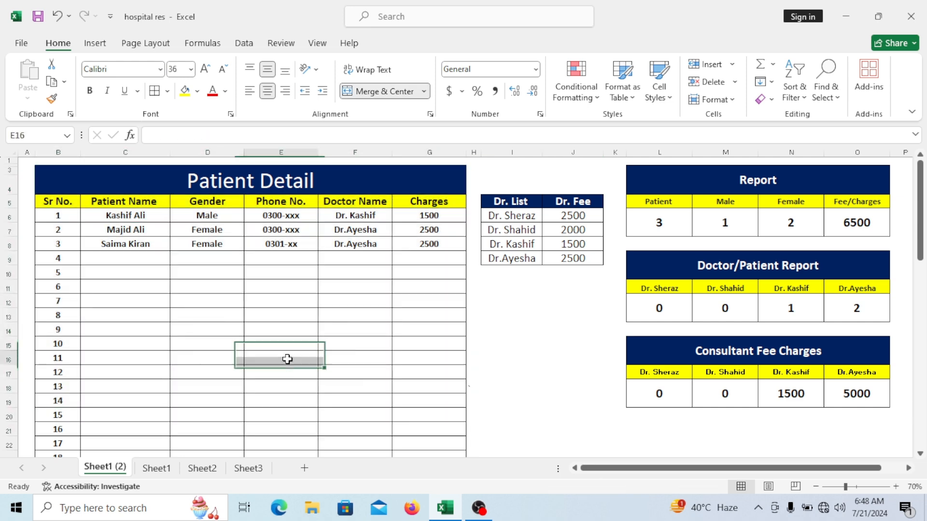
{"action": "left_click", "coordinate": [135, 259]}
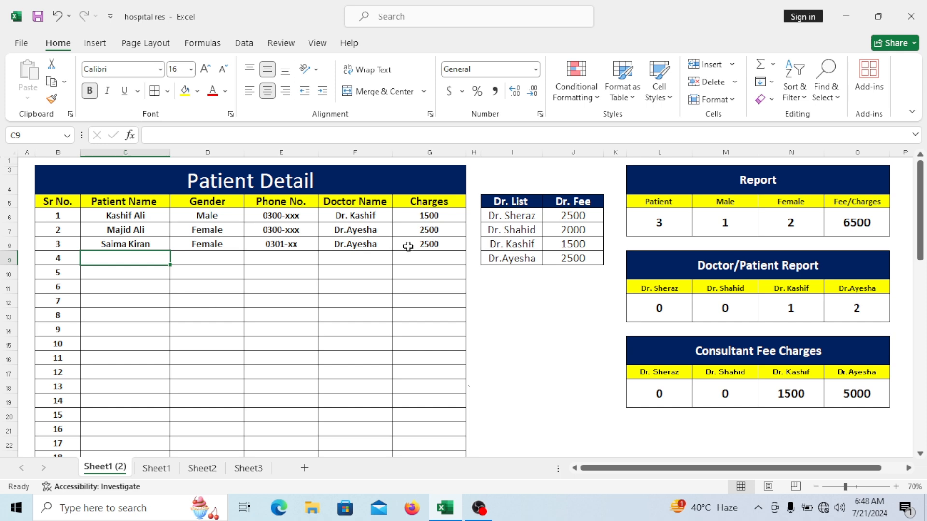
{"action": "left_click_drag", "start_coordinate": [509, 201], "coordinate": [563, 259]}
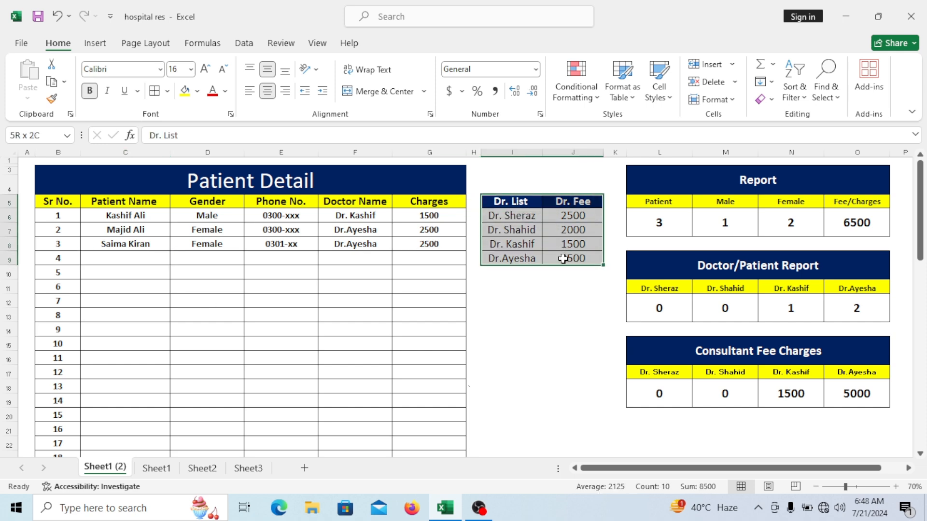
{"action": "left_click", "coordinate": [545, 302]}
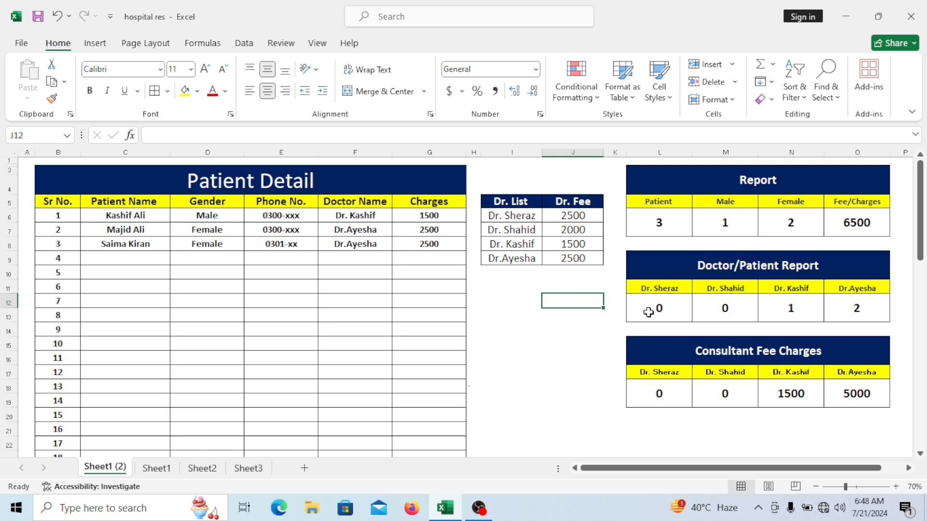
Review the Report table's COUNTA, Male/Female COUNTIF and SUM charge formulas
{"action": "left_click", "coordinate": [703, 192]}
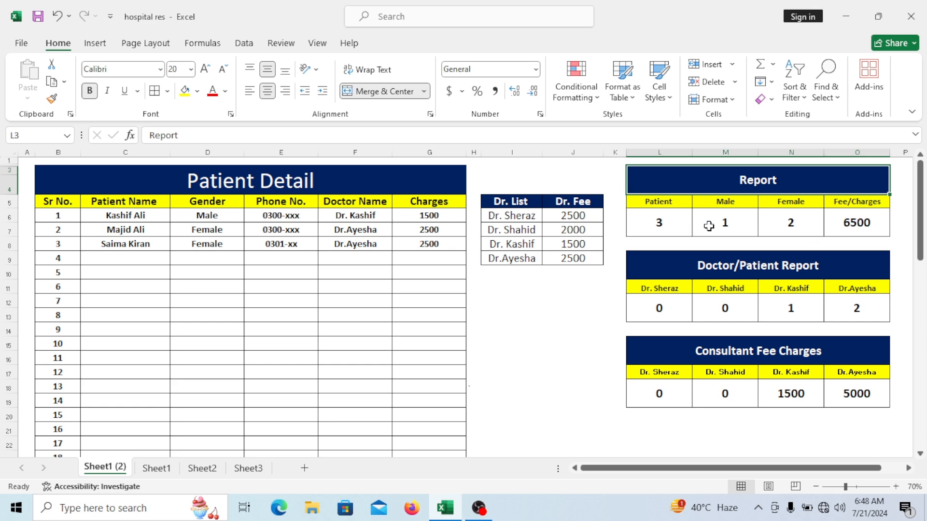
{"action": "left_click", "coordinate": [666, 223]}
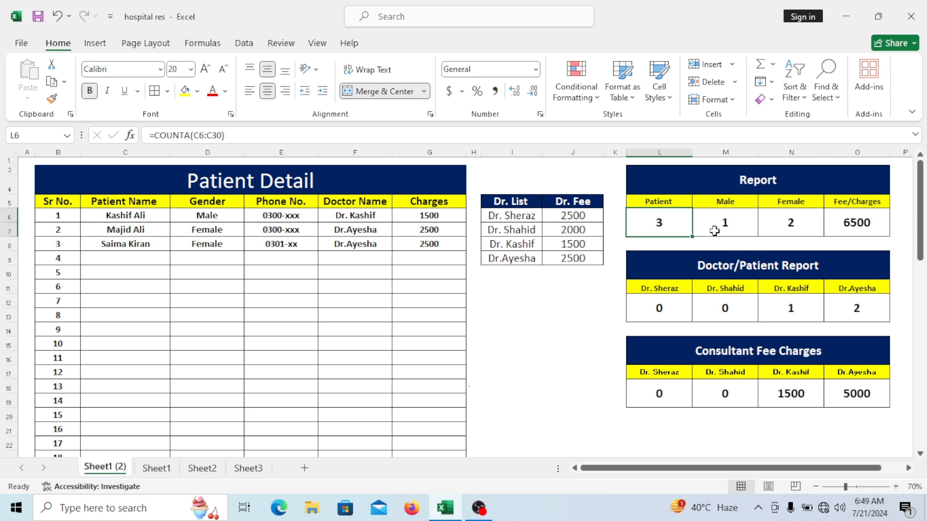
{"action": "left_click", "coordinate": [714, 230]}
{"action": "left_click", "coordinate": [779, 223]}
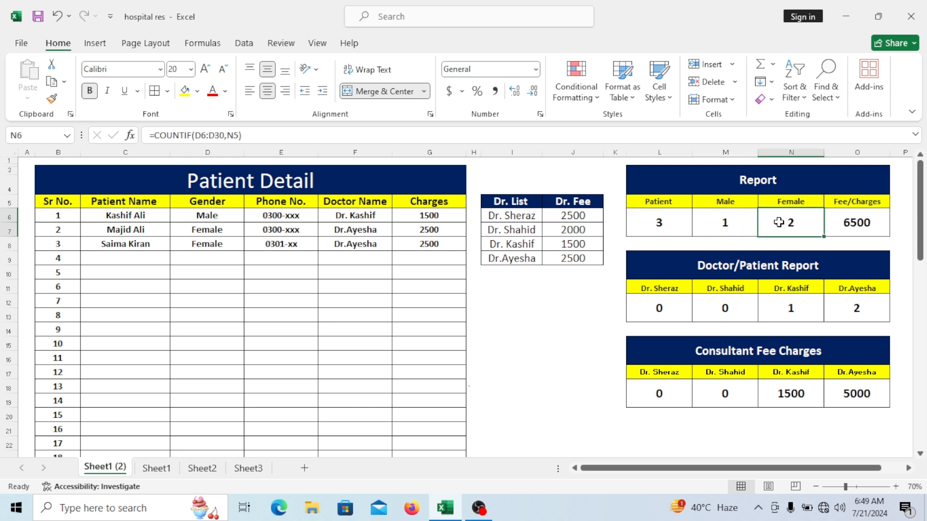
{"action": "left_click", "coordinate": [851, 231]}
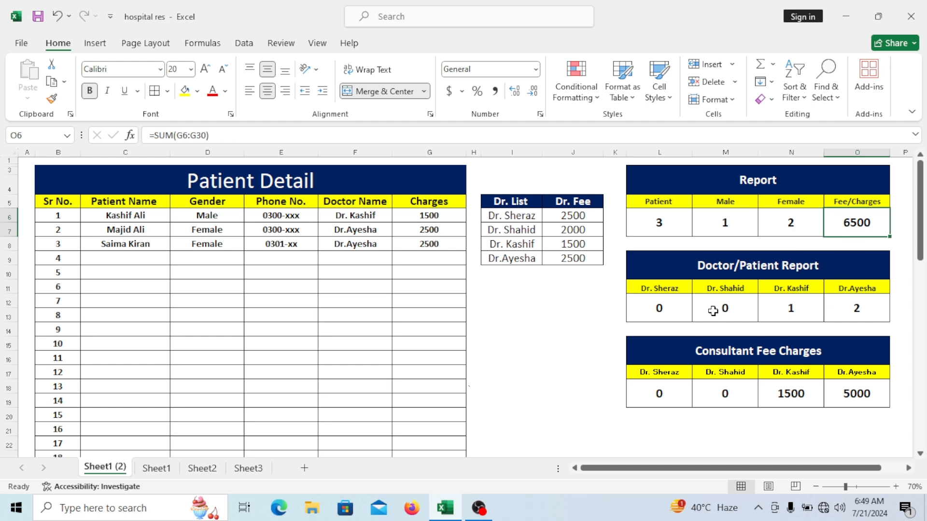
Review the per-doctor COUNTIF formulas in the Doctor/Patient Report table
{"action": "left_click", "coordinate": [661, 273]}
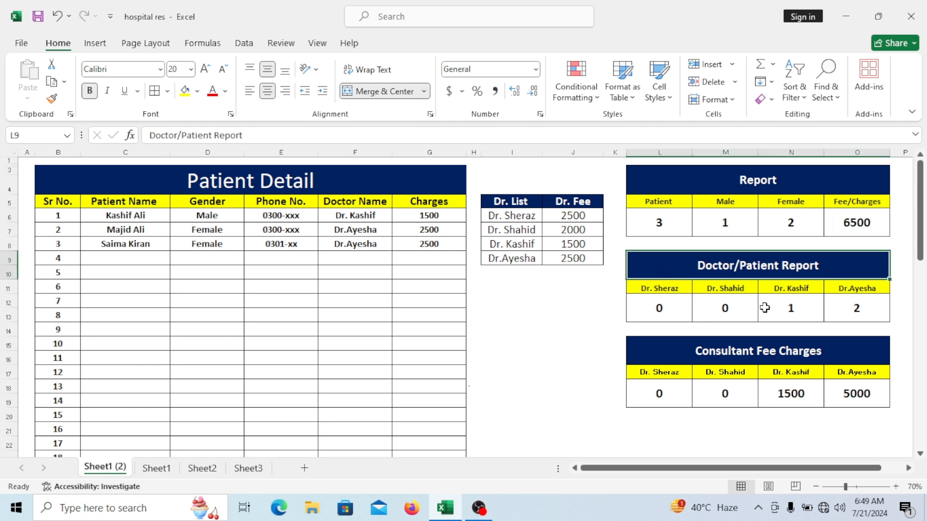
{"action": "left_click", "coordinate": [669, 317]}
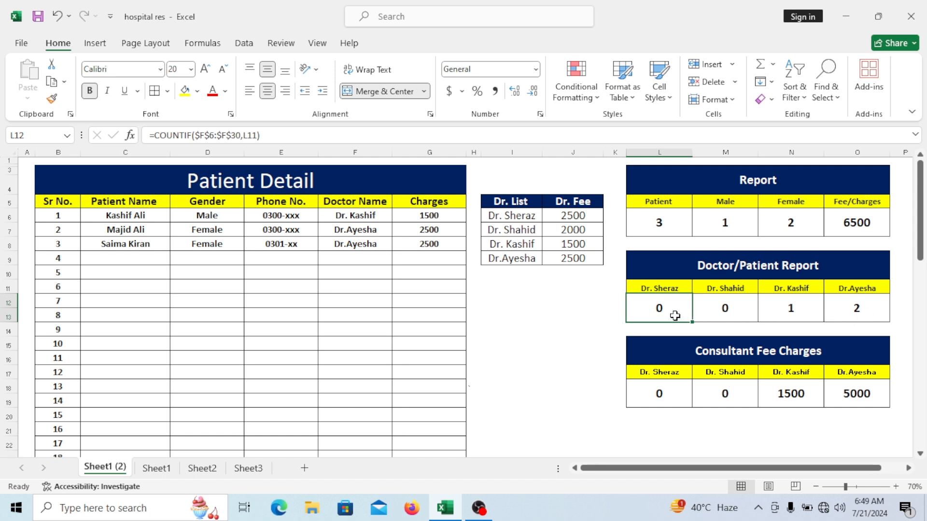
{"action": "left_click", "coordinate": [723, 311]}
{"action": "left_click", "coordinate": [789, 313]}
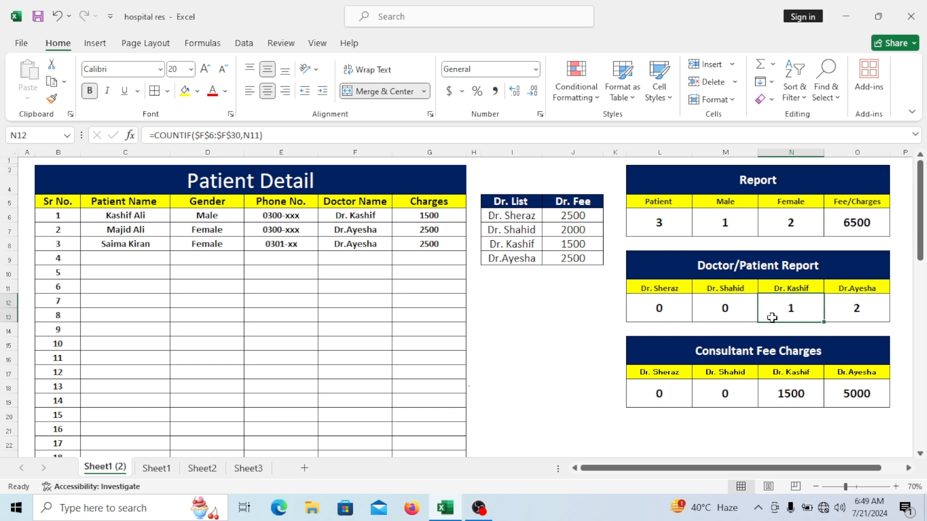
{"action": "left_click", "coordinate": [837, 312]}
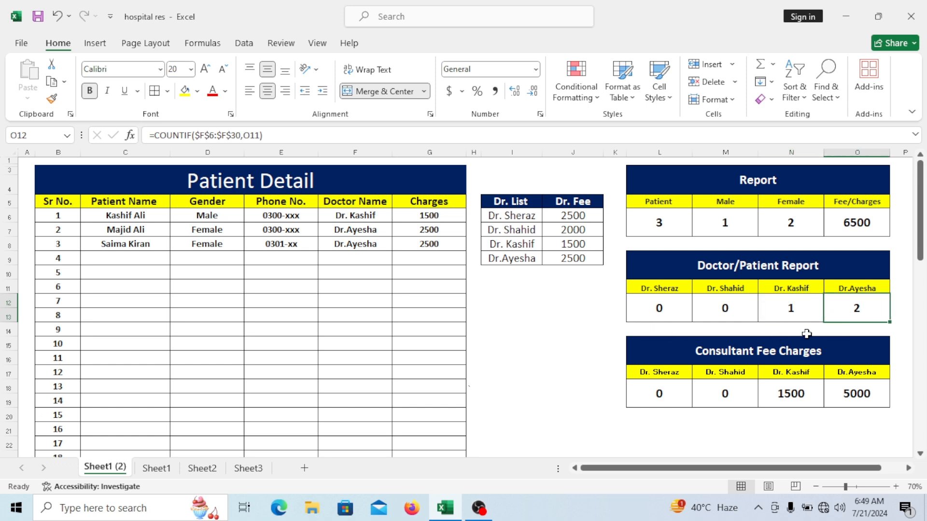
{"action": "left_click", "coordinate": [798, 309]}
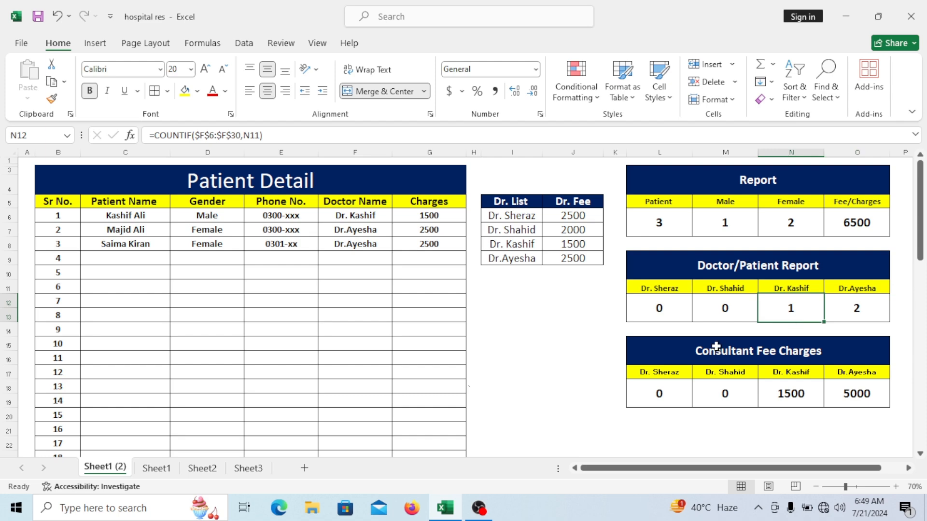
{"action": "left_click", "coordinate": [741, 313]}
{"action": "left_click", "coordinate": [661, 309]}
{"action": "left_click", "coordinate": [714, 306]}
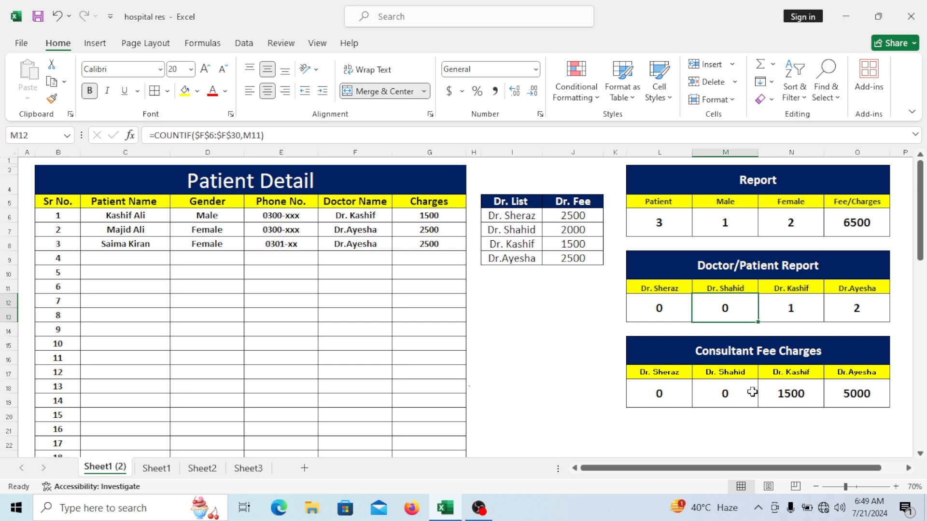
Enter the fourth patient's name, gender Male, and phone number in row 4
{"action": "left_click", "coordinate": [124, 261]}
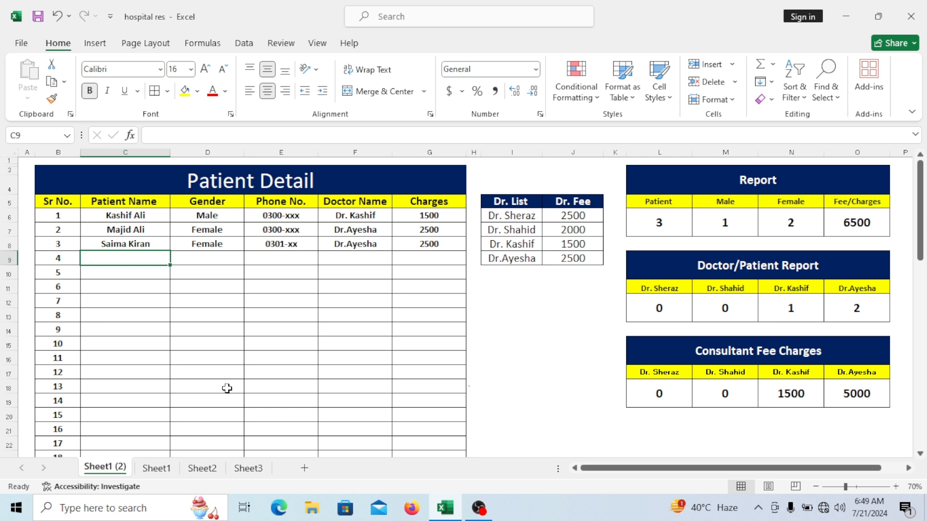
{"action": "type", "text": "Ras"}
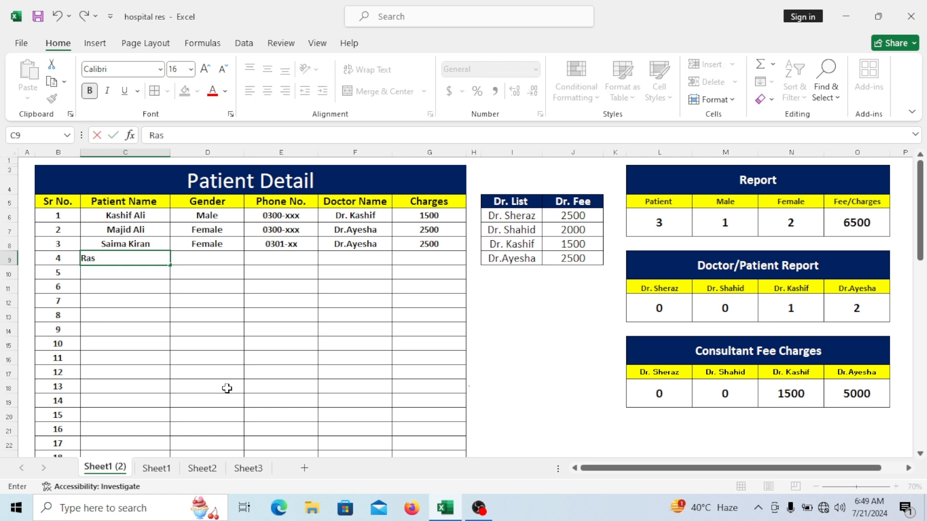
{"action": "type", "text": "hid Ali"}
{"action": "key", "text": "Tab"}
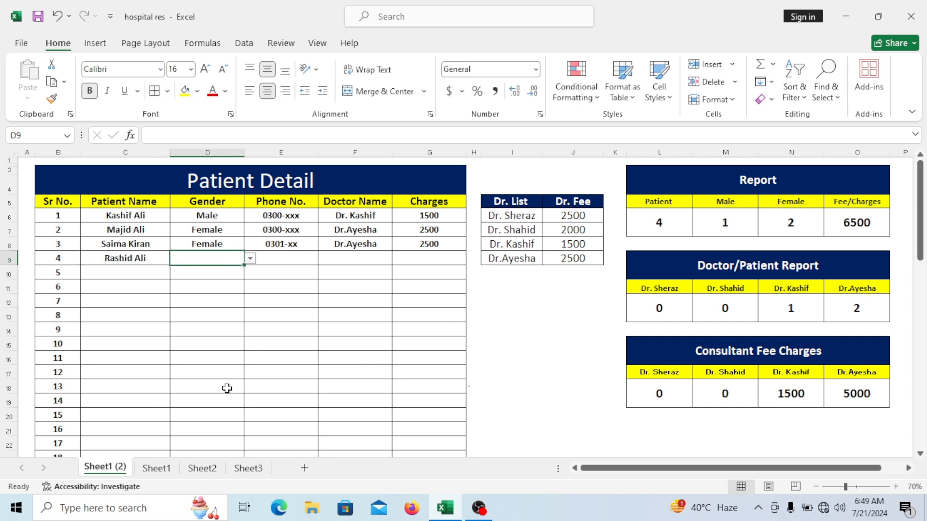
{"action": "left_click", "coordinate": [251, 258]}
{"action": "left_click", "coordinate": [223, 269]}
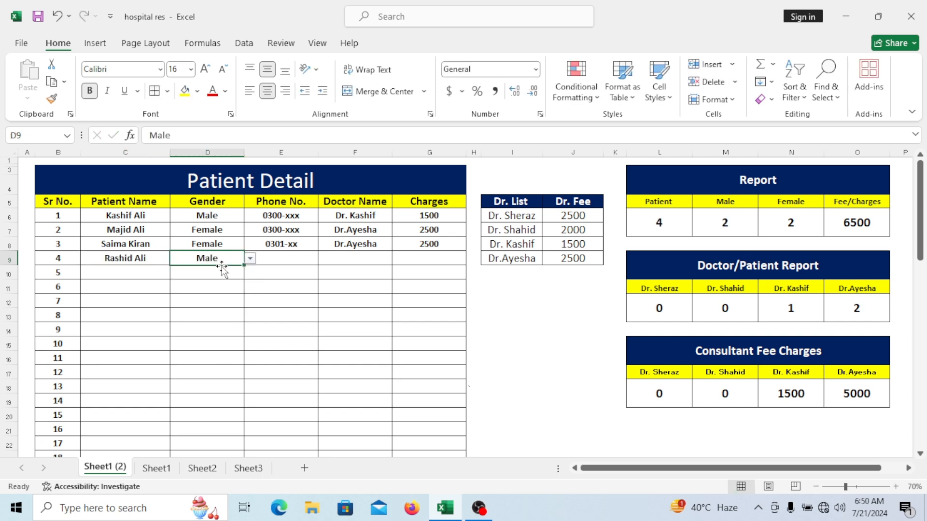
{"action": "left_click", "coordinate": [284, 256]}
{"action": "type", "text": "03"}
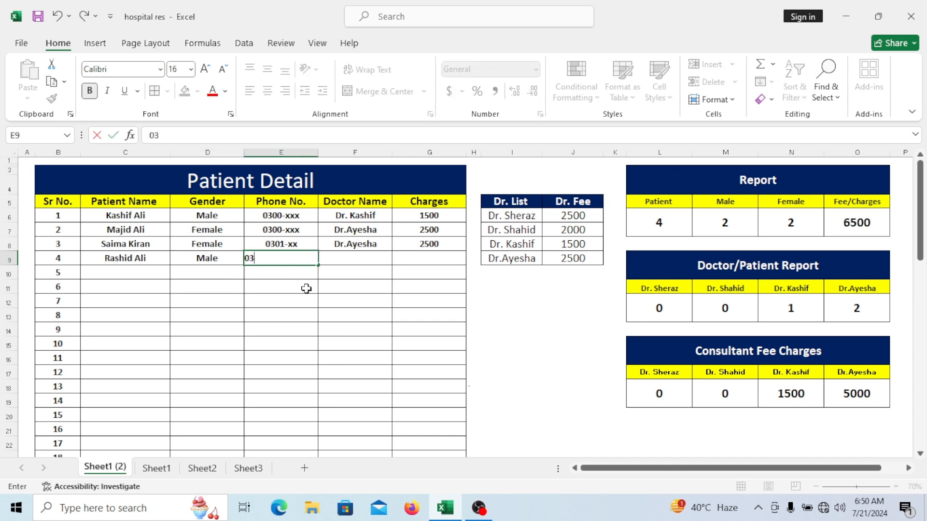
{"action": "type", "text": "00-xxx"}
{"action": "key", "text": "Tab"}
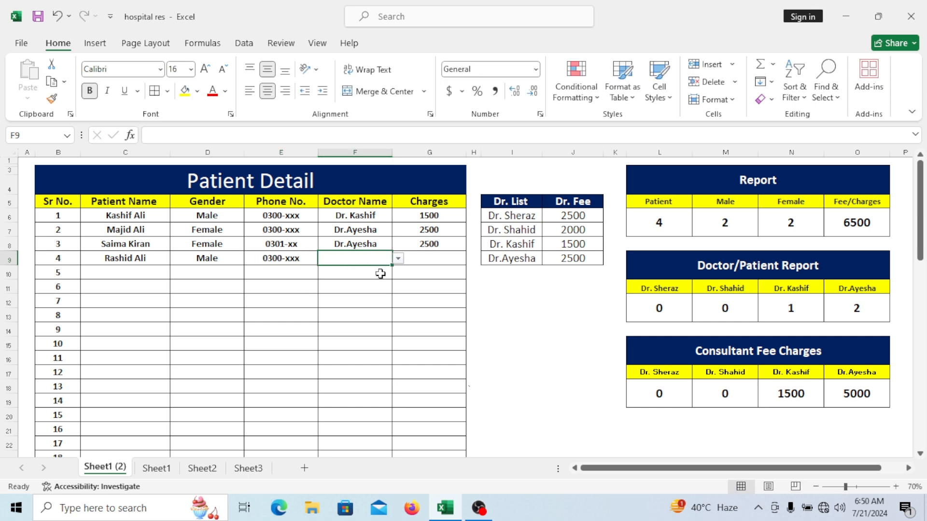
Assign Dr. Sheraz instead of Dr. Kashif and a 2500 charge to the fourth patient
{"action": "left_click", "coordinate": [398, 260]}
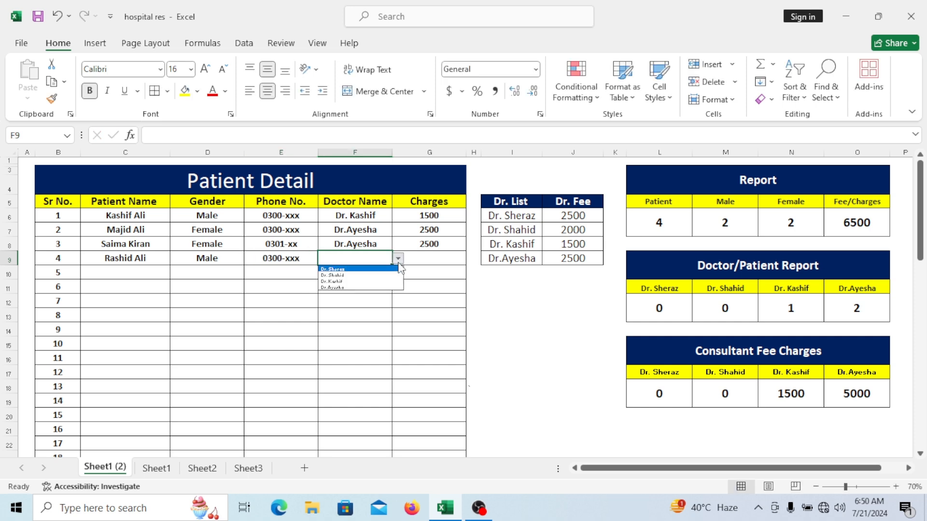
{"action": "left_click", "coordinate": [363, 281]}
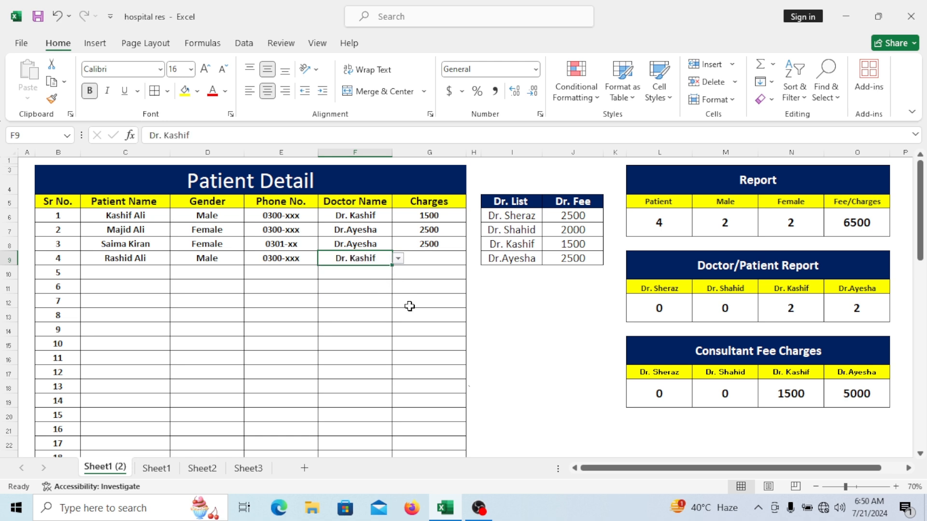
{"action": "left_click", "coordinate": [398, 259]}
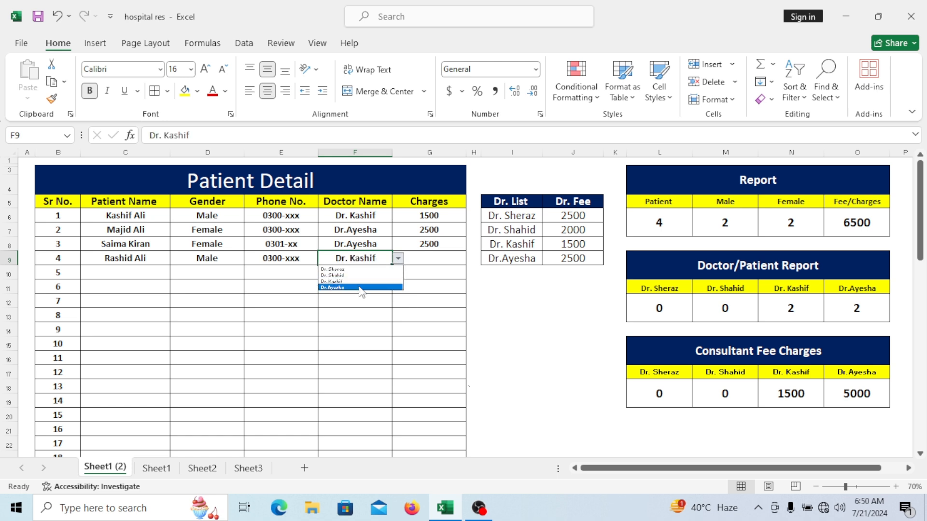
{"action": "left_click", "coordinate": [360, 270]}
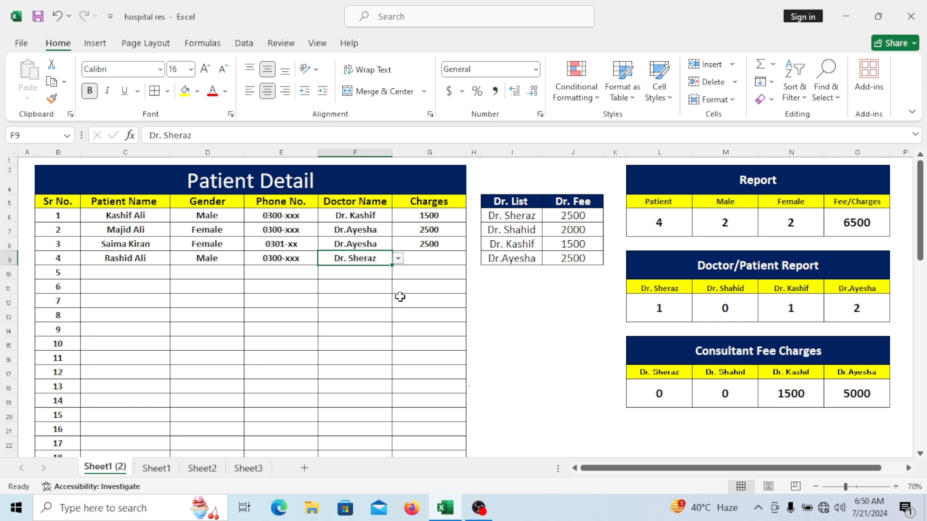
{"action": "left_click", "coordinate": [426, 261]}
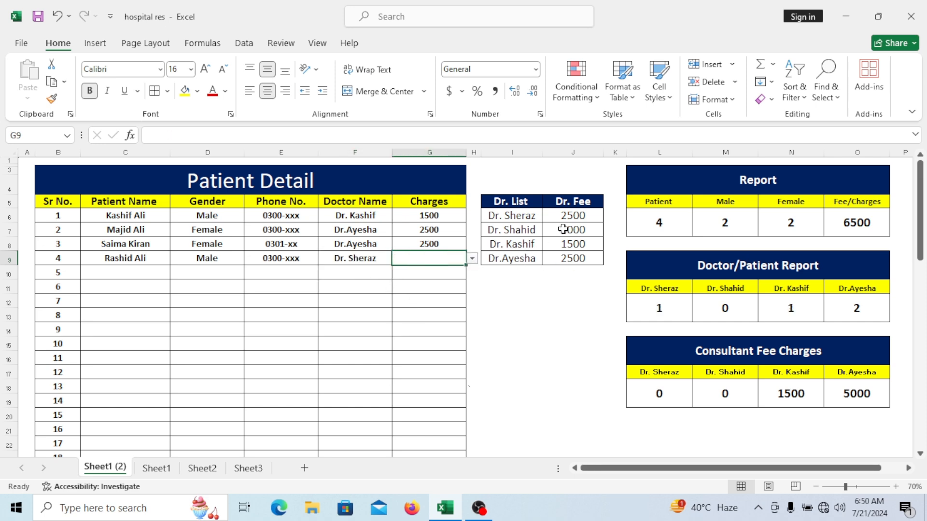
{"action": "left_click", "coordinate": [473, 259]}
{"action": "left_click", "coordinate": [440, 269]}
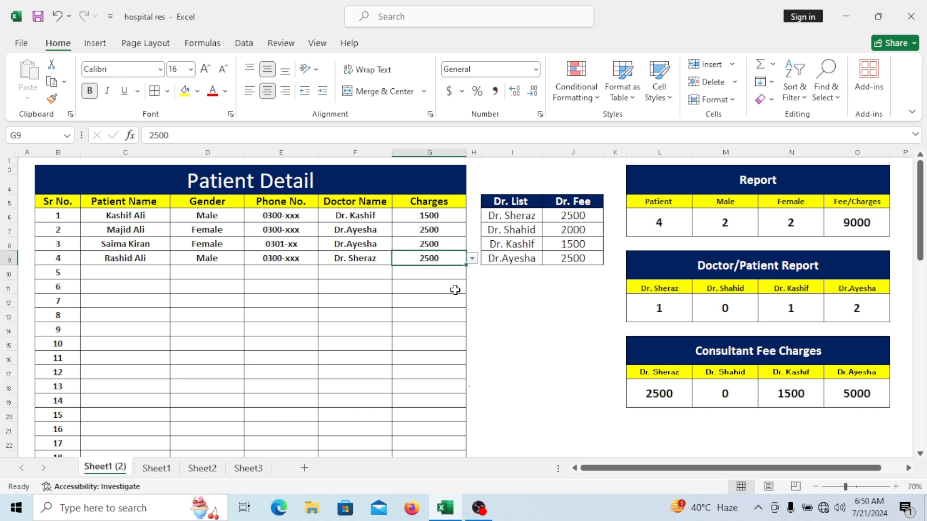
{"action": "left_click", "coordinate": [444, 304]}
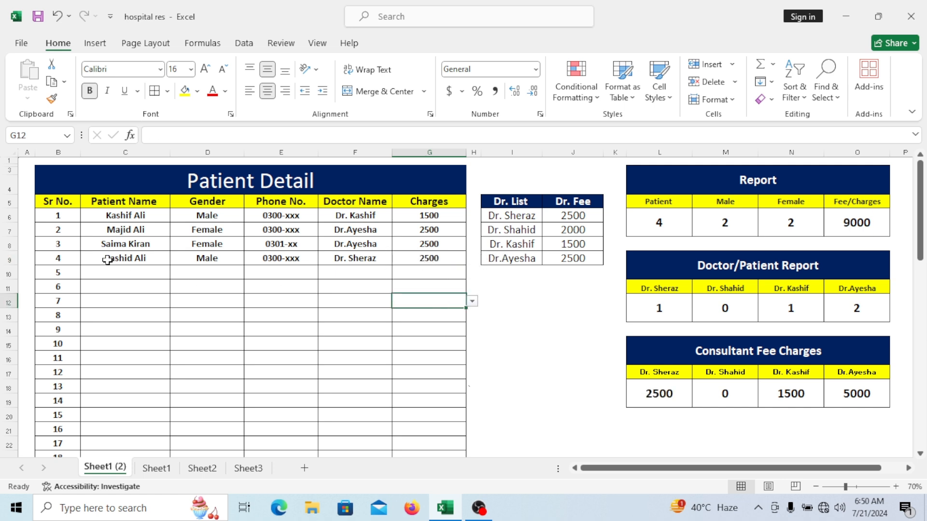
{"action": "left_click", "coordinate": [666, 220]}
{"action": "left_click_drag", "start_coordinate": [650, 227], "coordinate": [836, 238]}
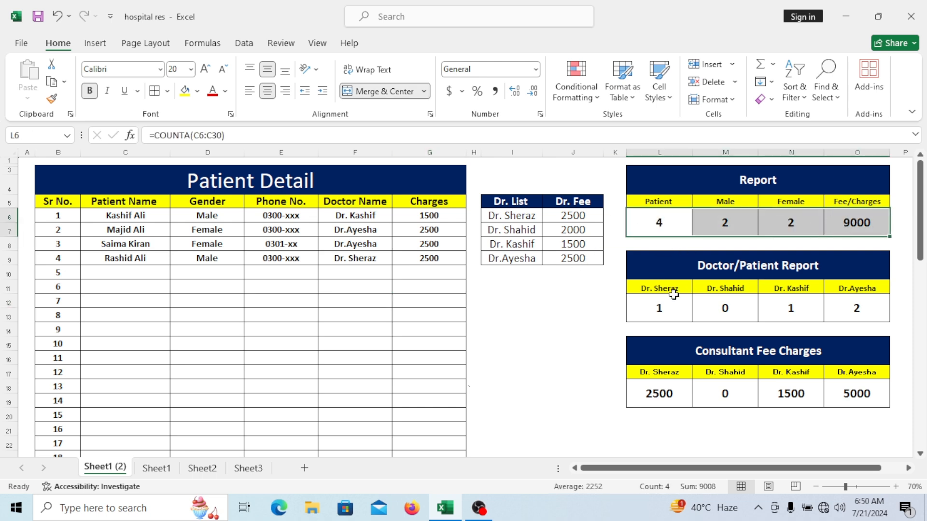
{"action": "left_click_drag", "start_coordinate": [659, 303], "coordinate": [842, 305]}
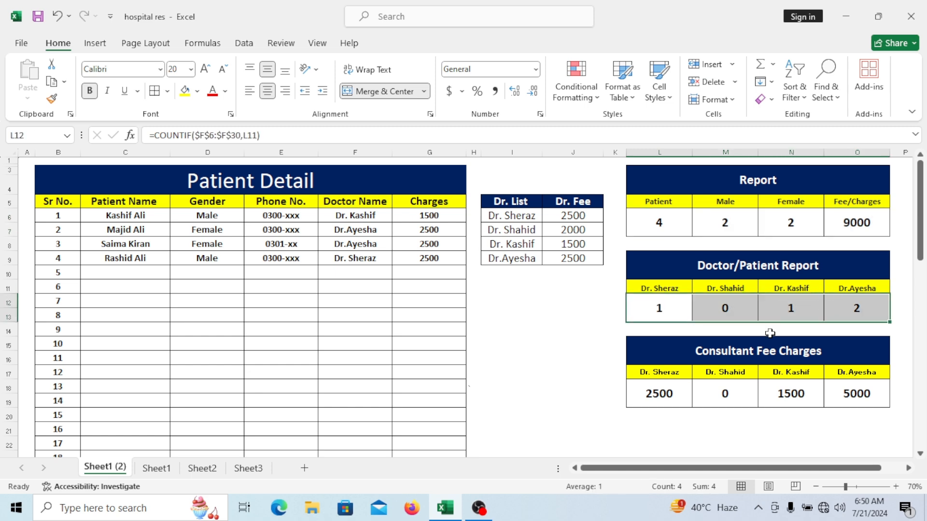
{"action": "left_click", "coordinate": [660, 394]}
{"action": "left_click_drag", "start_coordinate": [660, 393], "coordinate": [838, 394]}
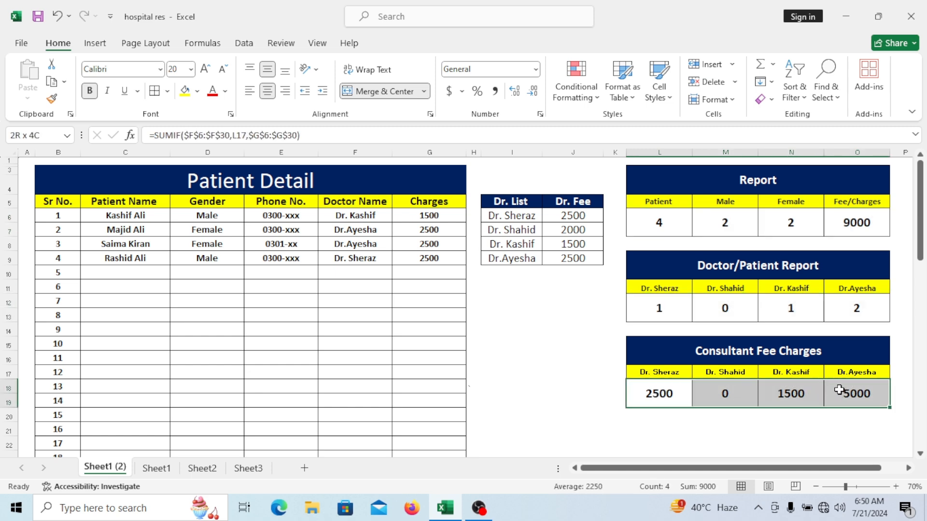
{"action": "left_click", "coordinate": [573, 396]}
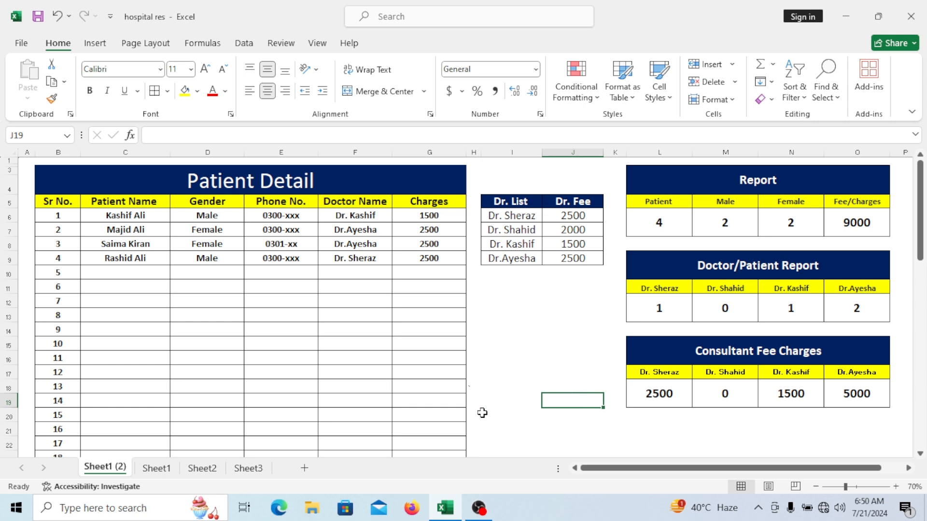
{"action": "left_click", "coordinate": [510, 342]}
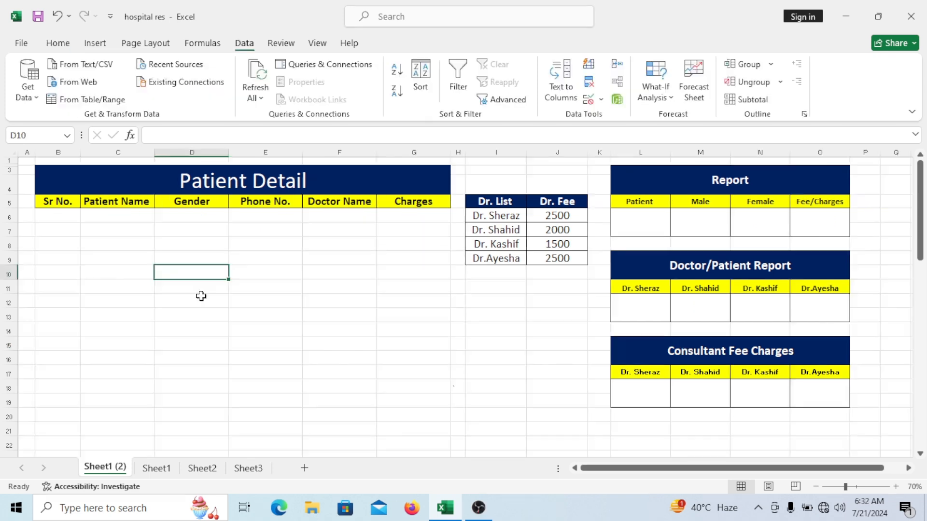
{"action": "left_click", "coordinate": [201, 296]}
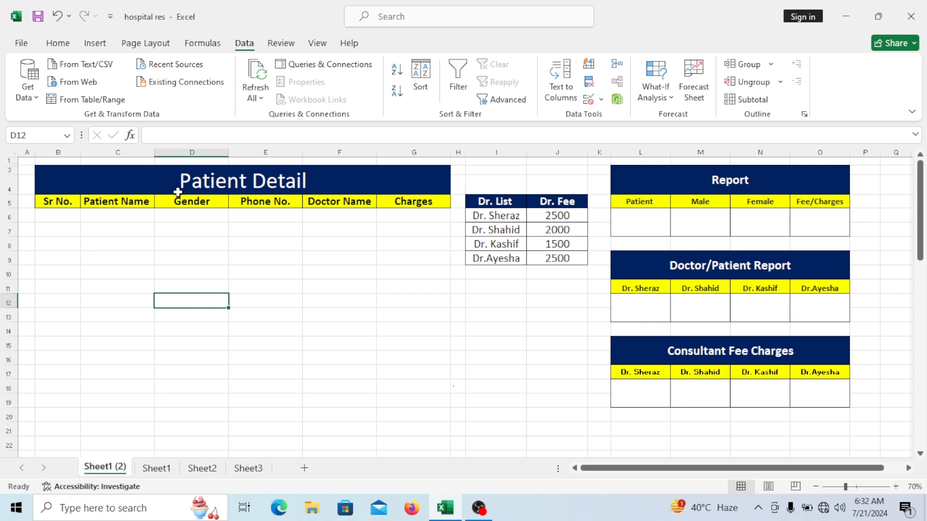
{"action": "left_click", "coordinate": [131, 186]}
{"action": "left_click_drag", "start_coordinate": [131, 186], "coordinate": [203, 424]}
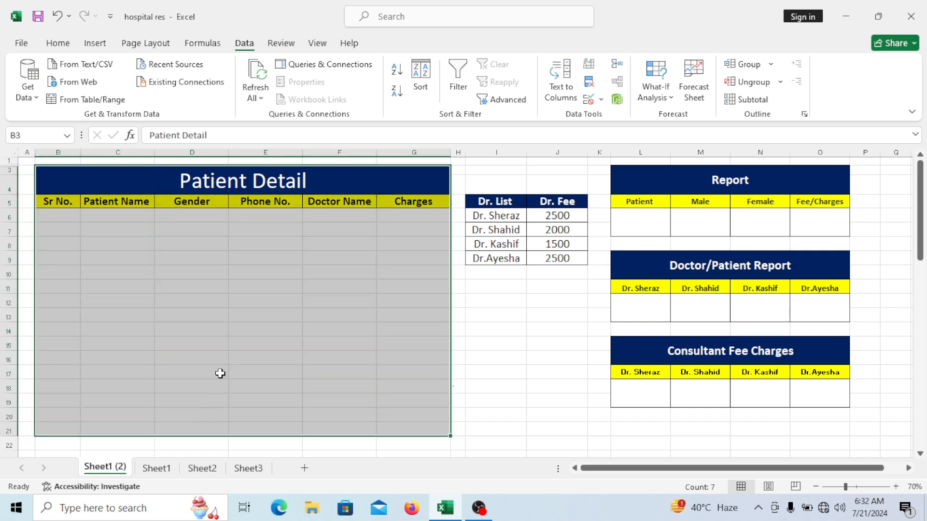
{"action": "left_click", "coordinate": [229, 358]}
{"action": "left_click_drag", "start_coordinate": [497, 189], "coordinate": [559, 260]}
{"action": "left_click", "coordinate": [531, 302]}
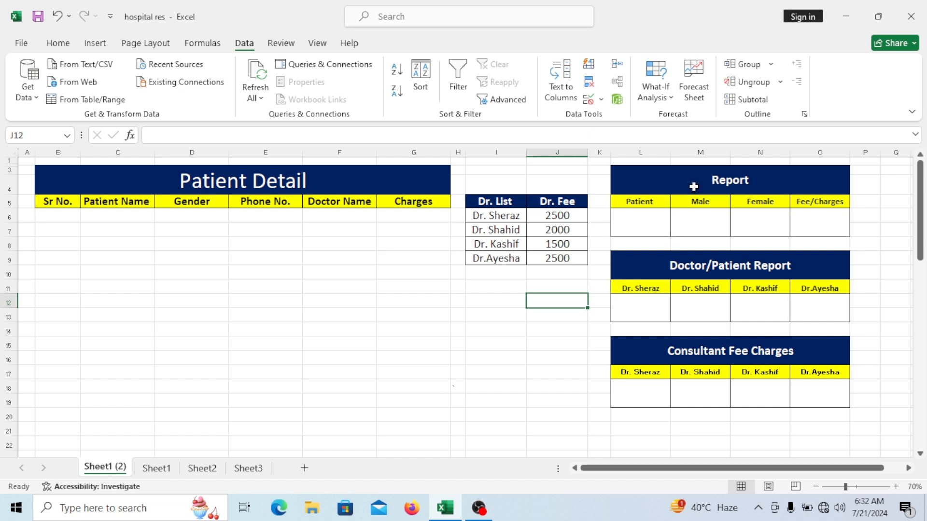
{"action": "left_click", "coordinate": [676, 183]}
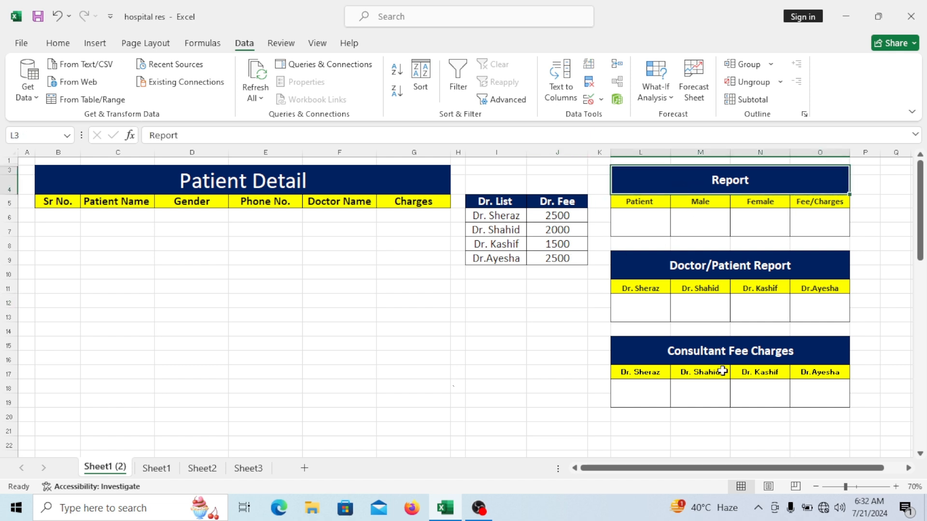
{"action": "left_click", "coordinate": [702, 223]}
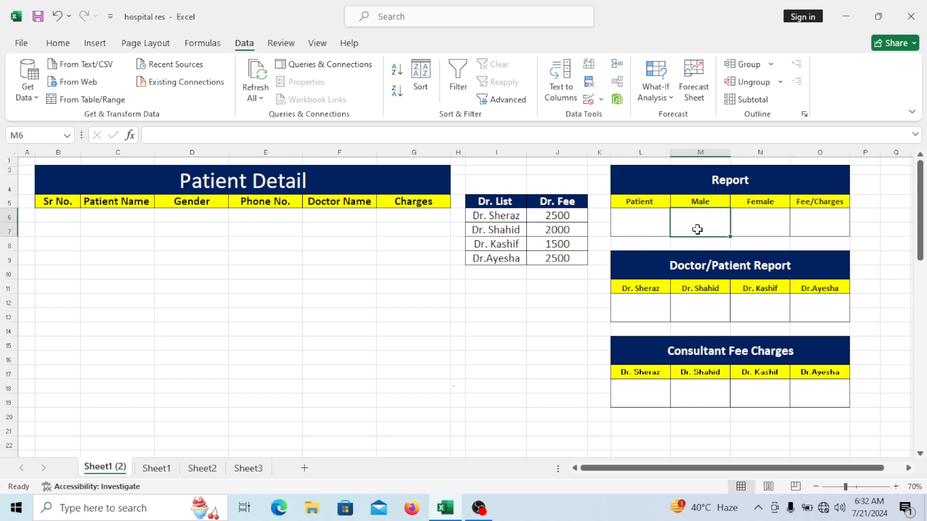
{"action": "left_click", "coordinate": [768, 228]}
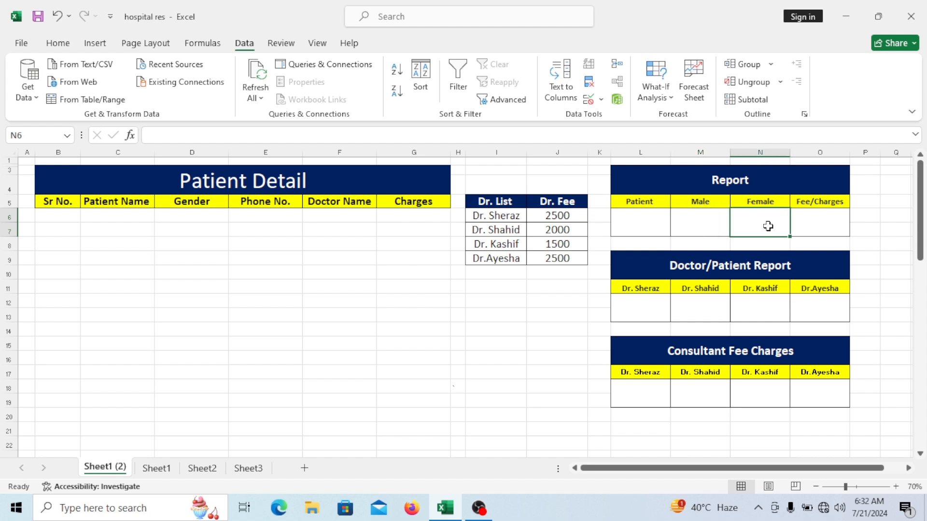
{"action": "left_click", "coordinate": [805, 228]}
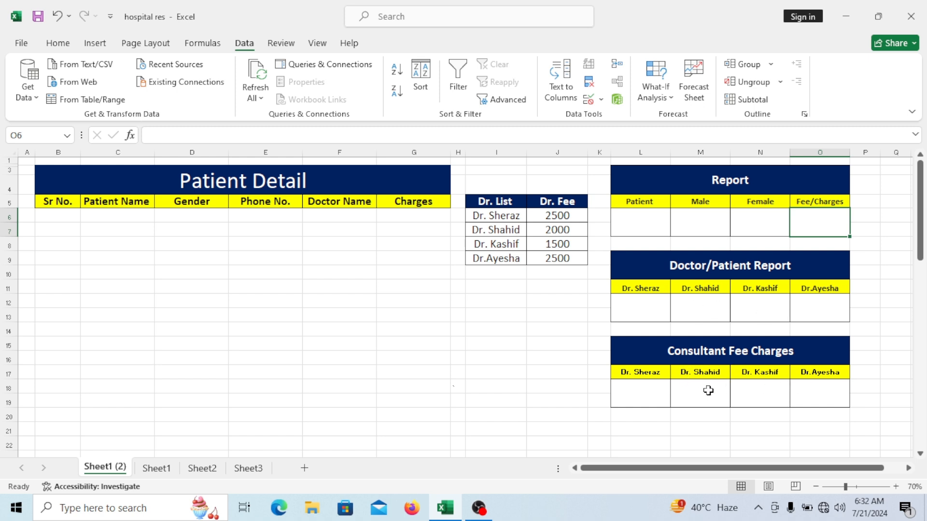
{"action": "left_click", "coordinate": [657, 395]}
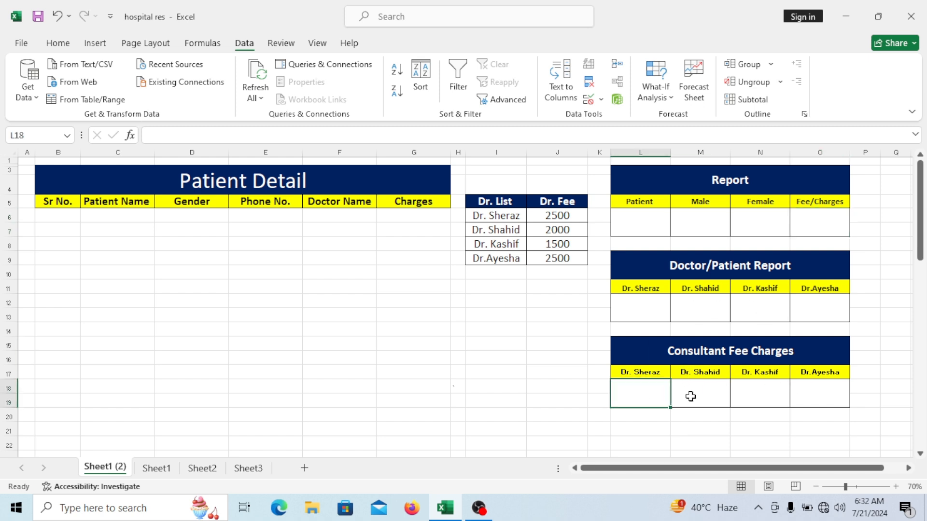
{"action": "left_click", "coordinate": [703, 396]}
{"action": "left_click", "coordinate": [764, 395]}
{"action": "left_click", "coordinate": [814, 392]}
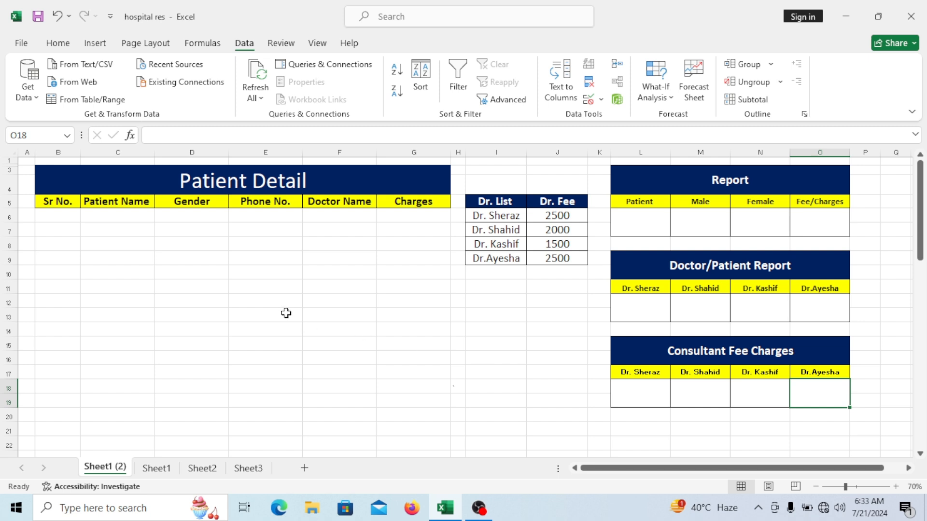
{"action": "left_click", "coordinate": [72, 220]}
{"action": "left_click", "coordinate": [128, 219]}
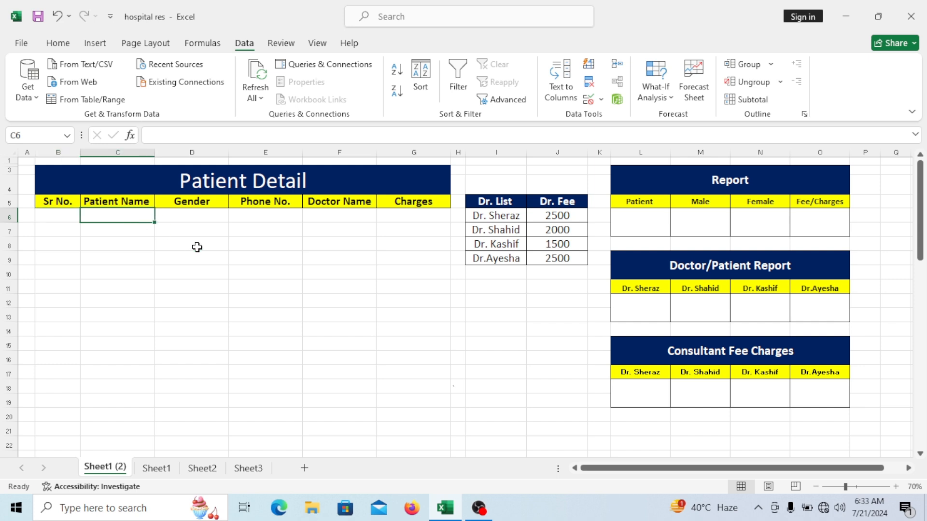
{"action": "left_click", "coordinate": [204, 218]}
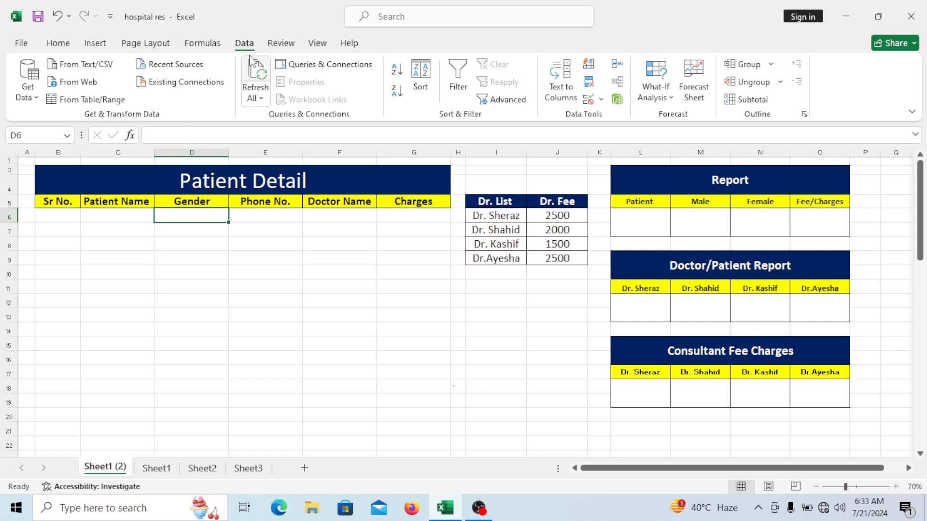
Add a data validation list with source Male,Female to cell D6
{"action": "left_click", "coordinate": [590, 100]}
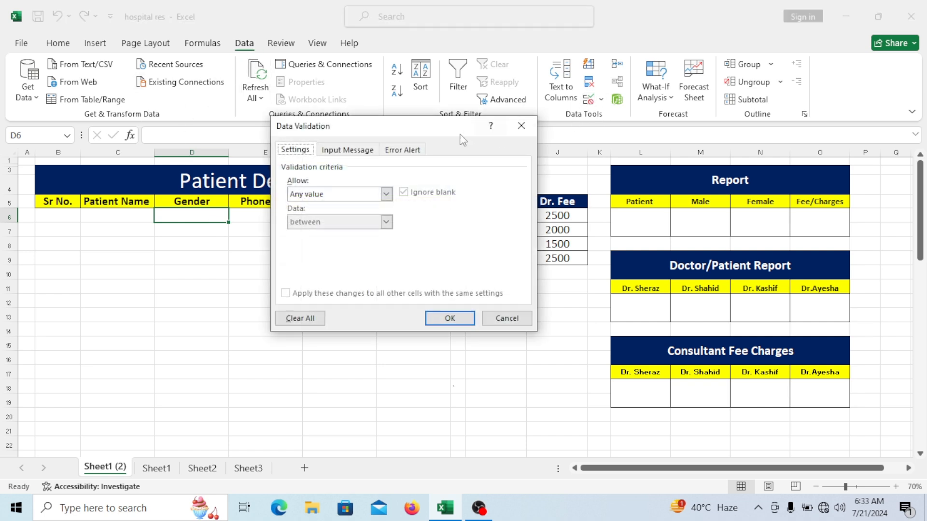
{"action": "left_click_drag", "start_coordinate": [440, 135], "coordinate": [411, 92]}
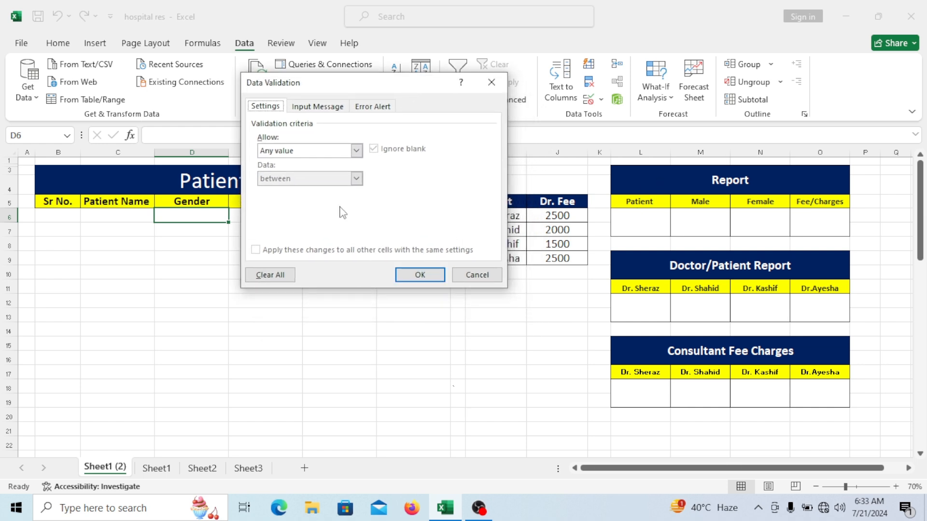
{"action": "left_click", "coordinate": [355, 151]}
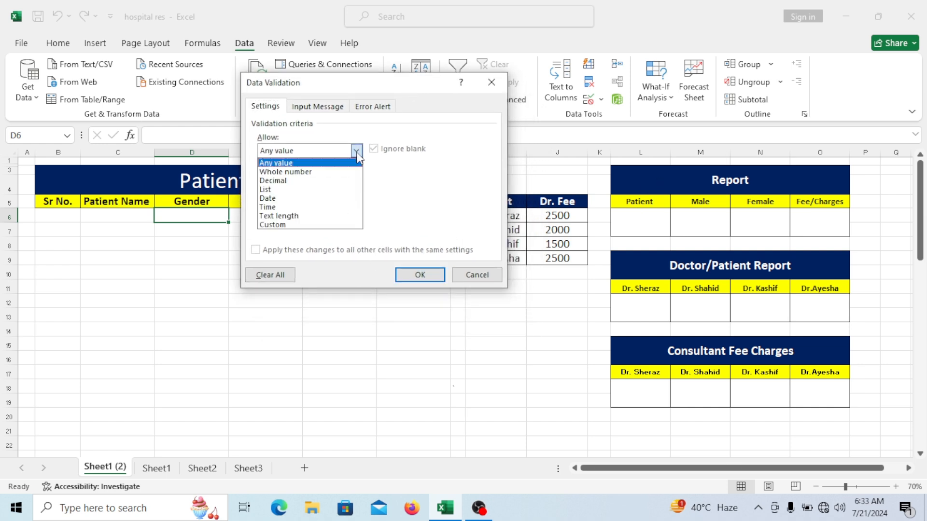
{"action": "left_click", "coordinate": [304, 190]}
{"action": "left_click", "coordinate": [367, 208]}
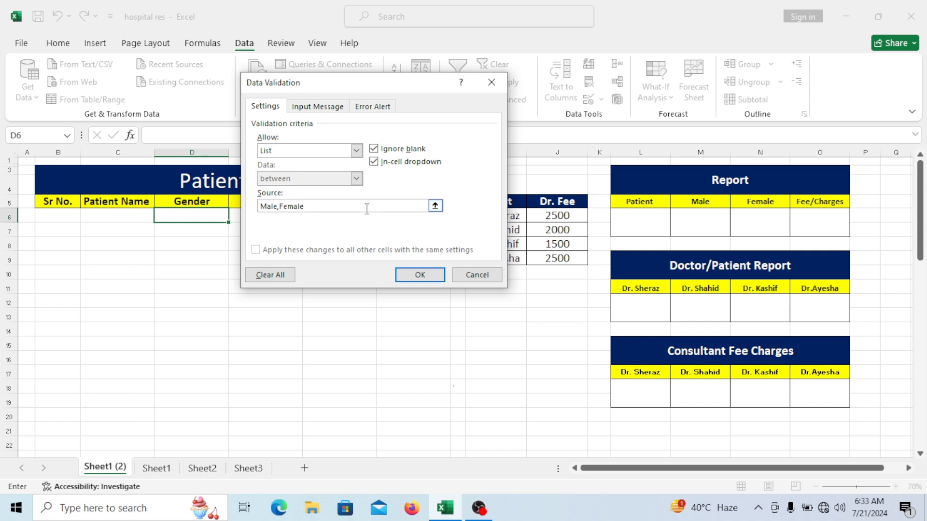
{"action": "left_click", "coordinate": [420, 276]}
Choose Female from D6's new dropdown
{"action": "left_click", "coordinate": [235, 216]}
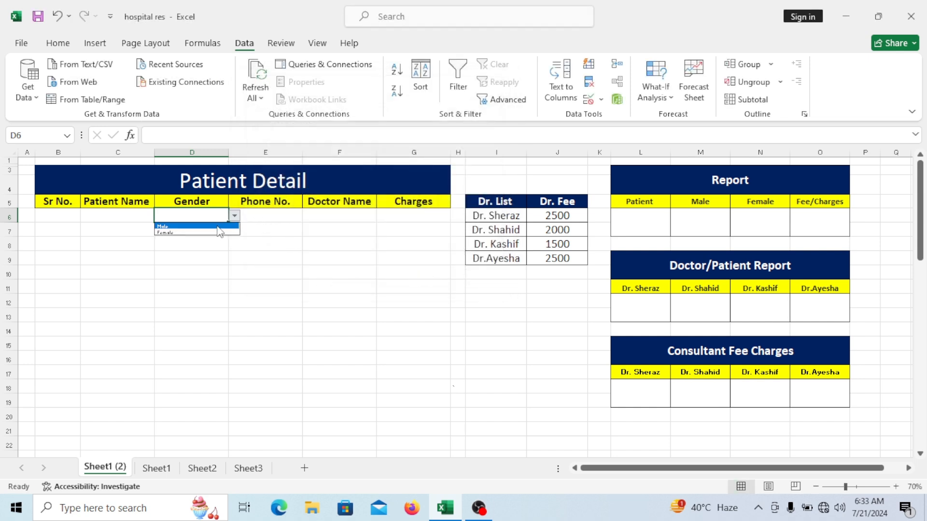
{"action": "left_click", "coordinate": [217, 233]}
{"action": "left_click", "coordinate": [248, 232]}
{"action": "left_click", "coordinate": [203, 217]}
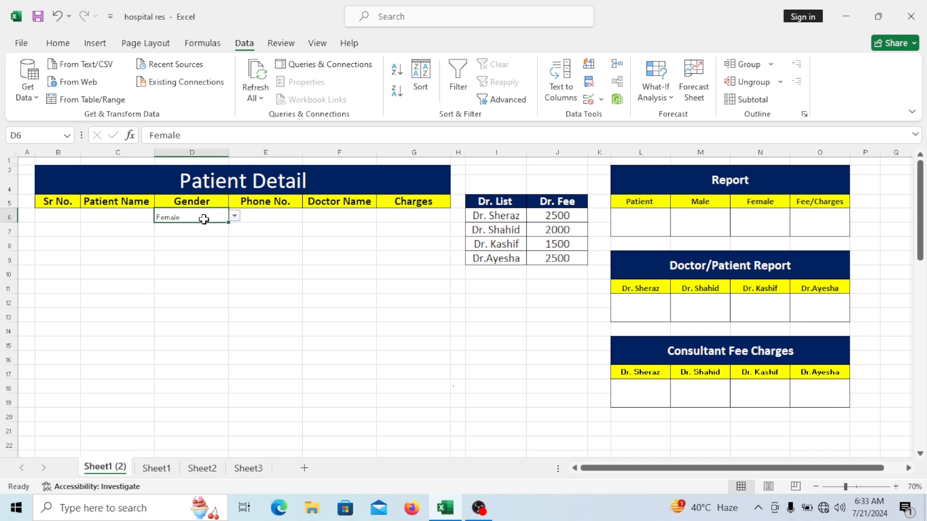
Format the patient table's data rows as bold, size 16, centered horizontally and vertically
{"action": "left_click_drag", "start_coordinate": [57, 219], "coordinate": [358, 430]}
{"action": "scroll", "coordinate": [357, 430], "scroll_direction": "up", "scroll_amount": 5}
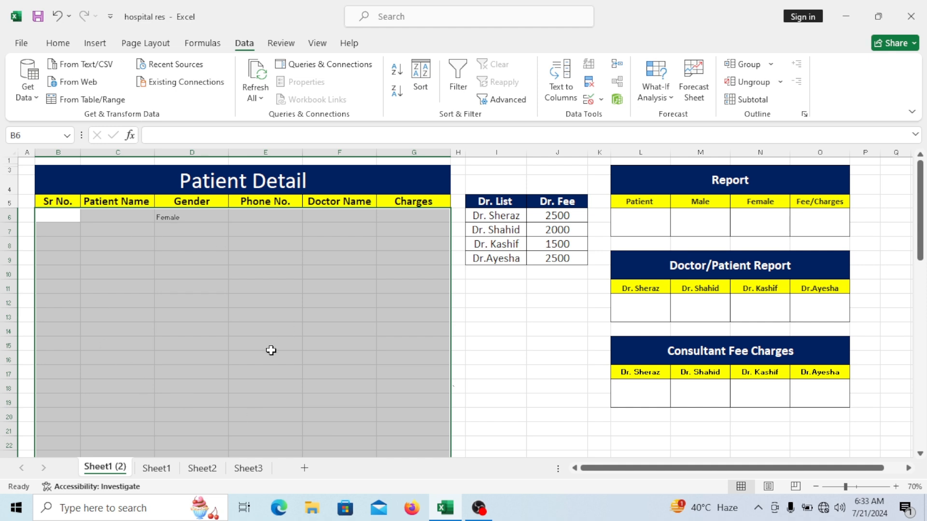
{"action": "left_click", "coordinate": [59, 45]}
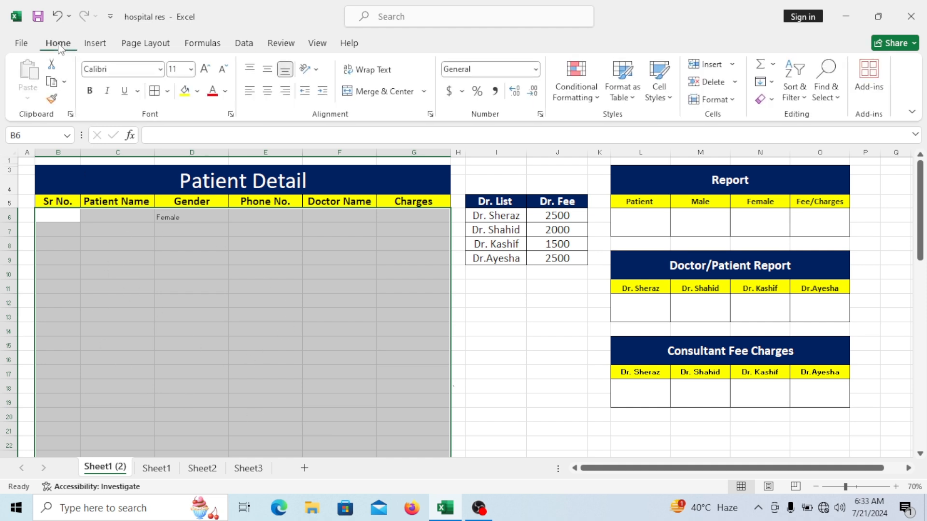
{"action": "left_click", "coordinate": [205, 70]}
{"action": "left_click", "coordinate": [205, 73]}
{"action": "left_click", "coordinate": [205, 72]}
{"action": "left_click", "coordinate": [269, 93]}
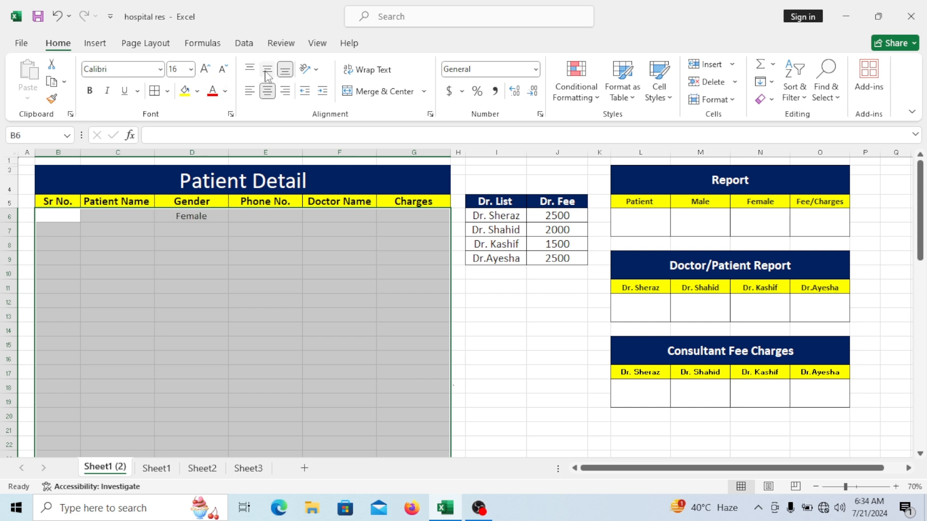
{"action": "left_click", "coordinate": [267, 69]}
{"action": "key", "text": "ctrl+b"}
{"action": "left_click", "coordinate": [263, 296]}
Fill Female down the Gender column, then undo it so only D6 keeps Female
{"action": "left_click", "coordinate": [242, 256]}
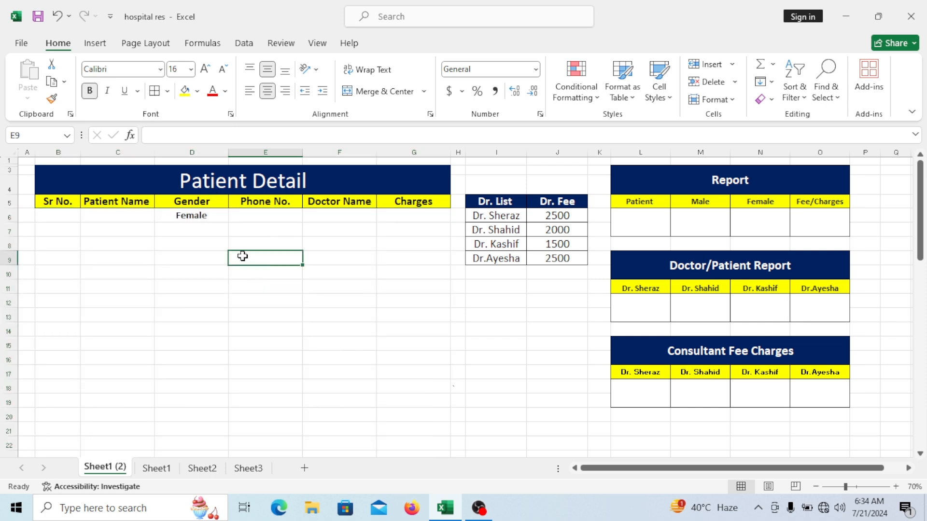
{"action": "left_click", "coordinate": [205, 219]}
{"action": "left_click_drag", "start_coordinate": [230, 226], "coordinate": [223, 410]}
{"action": "scroll", "coordinate": [284, 333], "scroll_direction": "up", "scroll_amount": 4}
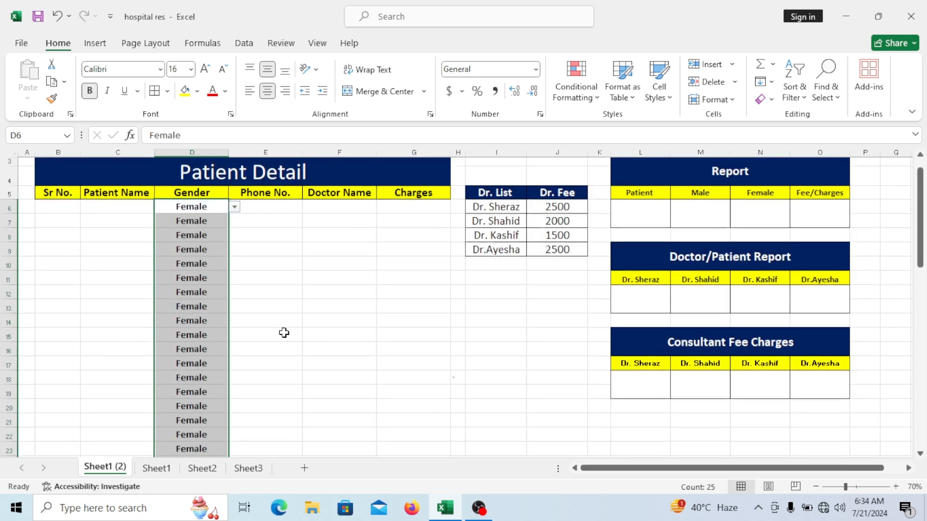
{"action": "left_click", "coordinate": [265, 287]}
{"action": "left_click_drag", "start_coordinate": [187, 228], "coordinate": [210, 408]}
{"action": "key", "text": "ctrl+z"}
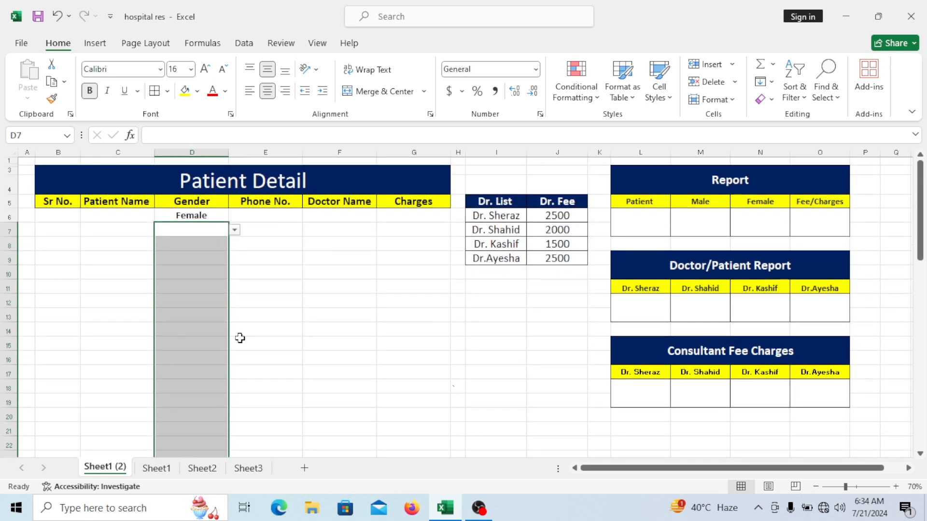
{"action": "left_click", "coordinate": [255, 314]}
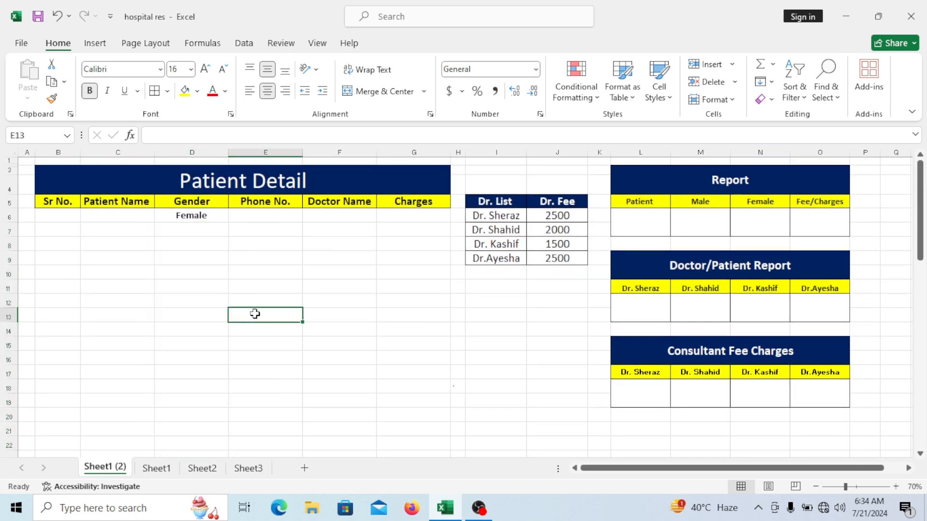
{"action": "left_click", "coordinate": [204, 231]}
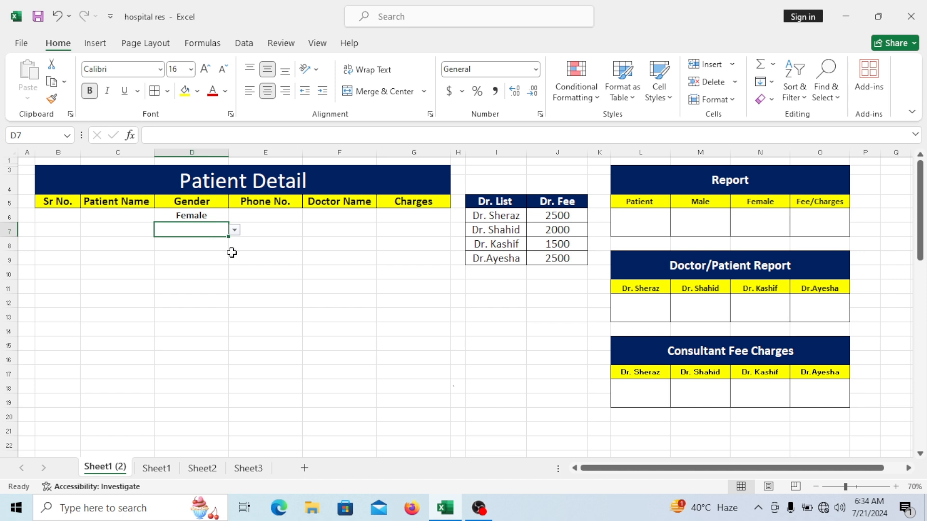
{"action": "left_click", "coordinate": [287, 216]}
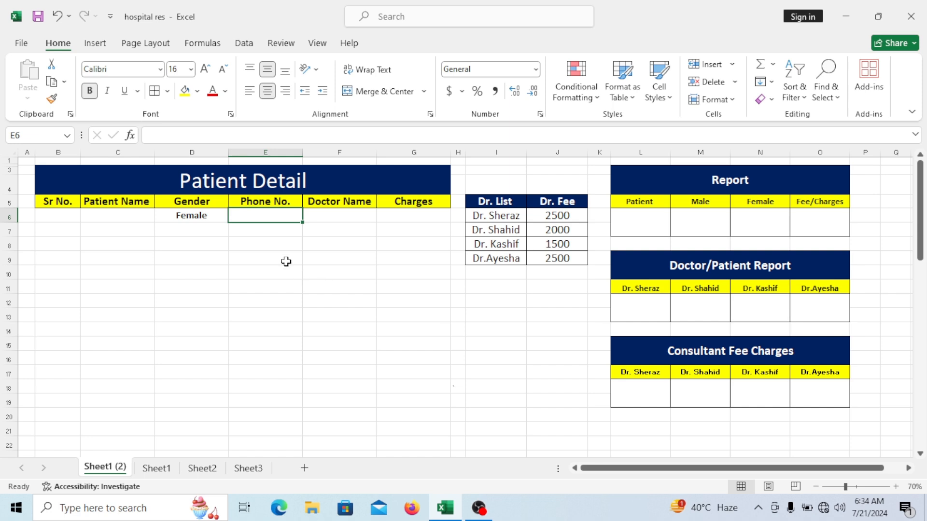
{"action": "left_click", "coordinate": [348, 218]}
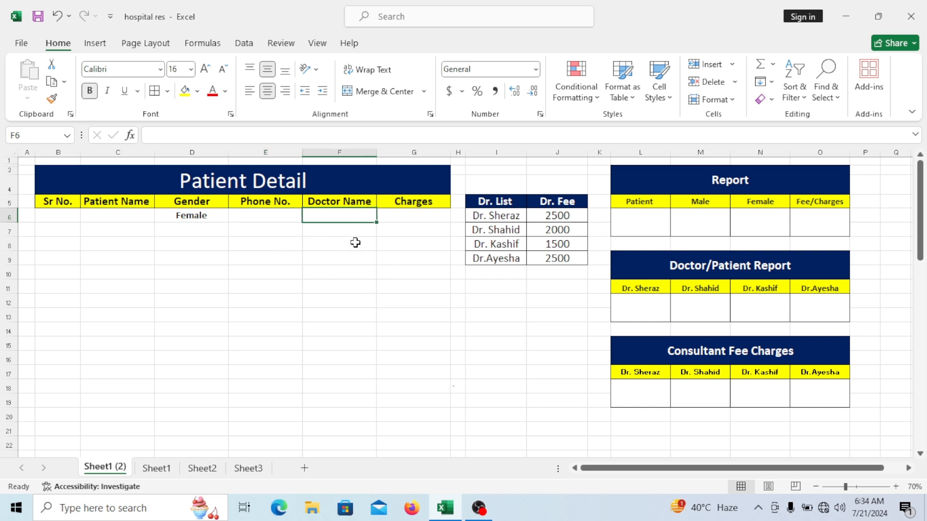
Add a list validation to F6 using the Dr. List names $I$6:$I$9 as source
{"action": "left_click", "coordinate": [248, 46]}
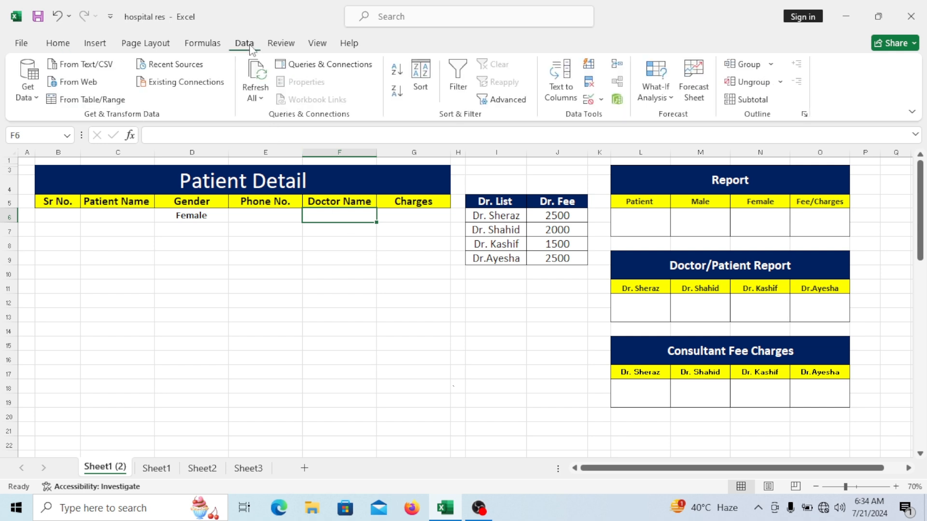
{"action": "left_click", "coordinate": [591, 102]}
{"action": "left_click", "coordinate": [357, 151]}
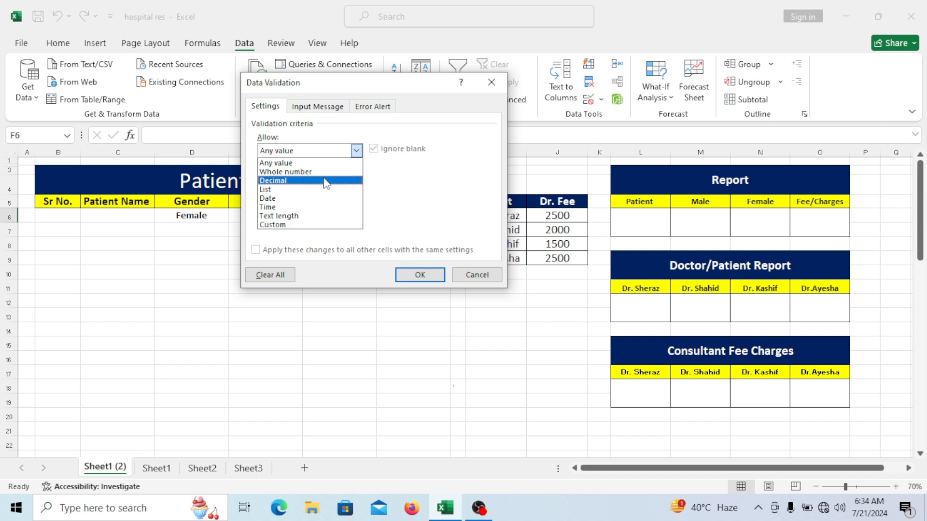
{"action": "left_click", "coordinate": [319, 189]}
{"action": "left_click", "coordinate": [371, 206]}
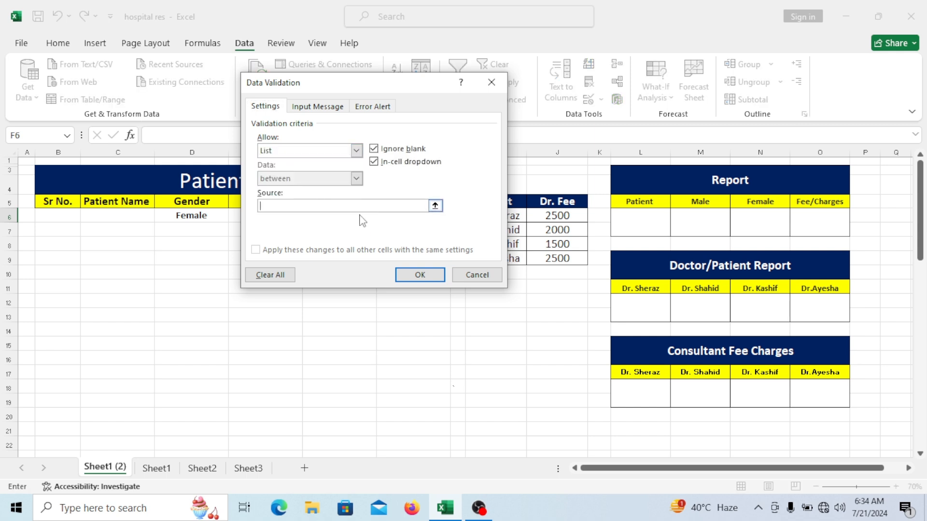
{"action": "left_click_drag", "start_coordinate": [405, 83], "coordinate": [307, 86]}
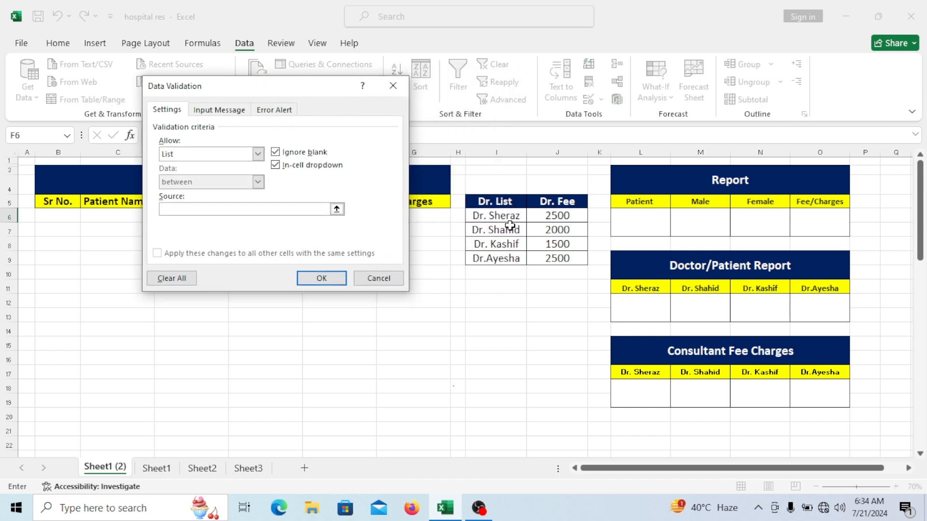
{"action": "left_click_drag", "start_coordinate": [509, 215], "coordinate": [510, 259]}
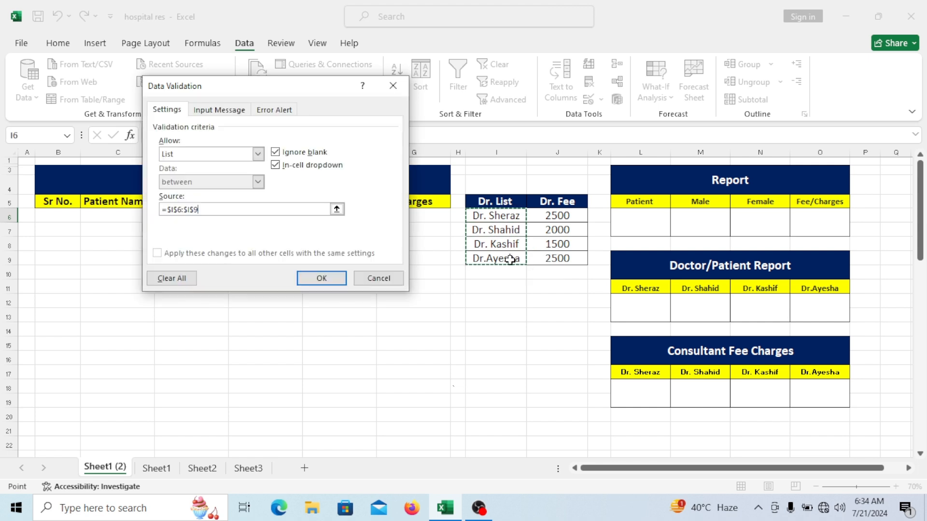
{"action": "left_click", "coordinate": [321, 278]}
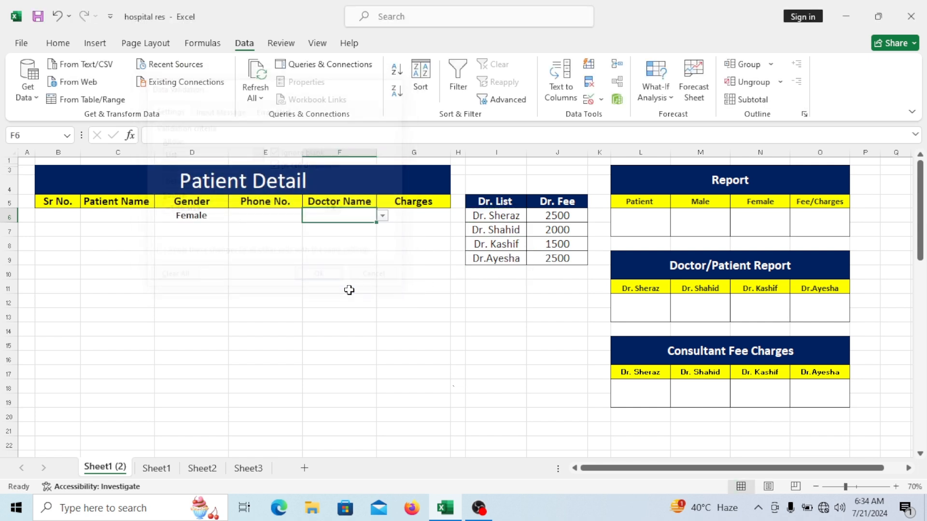
Choose Dr.Ayesha from F6's doctor dropdown
{"action": "left_click", "coordinate": [382, 216]}
{"action": "key", "text": "Escape"}
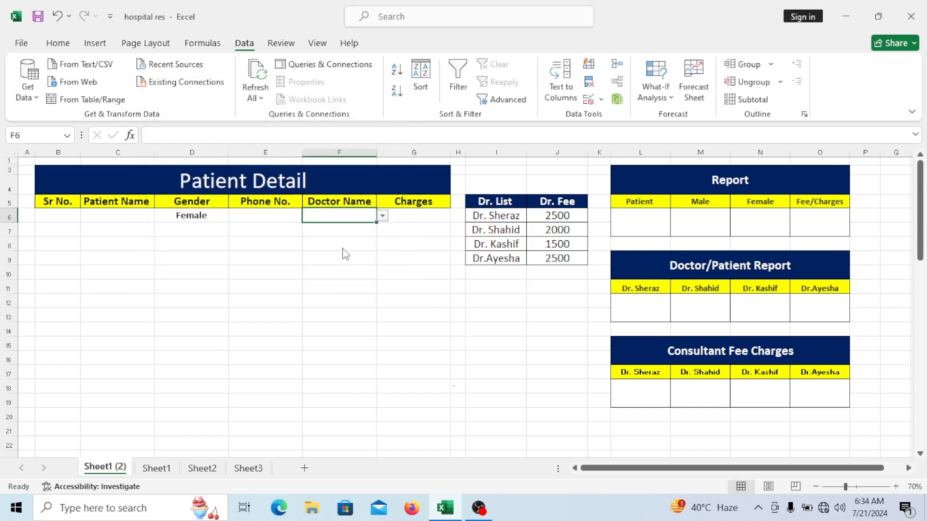
{"action": "left_click", "coordinate": [382, 216]}
{"action": "left_click", "coordinate": [338, 232]}
{"action": "left_click", "coordinate": [383, 216]}
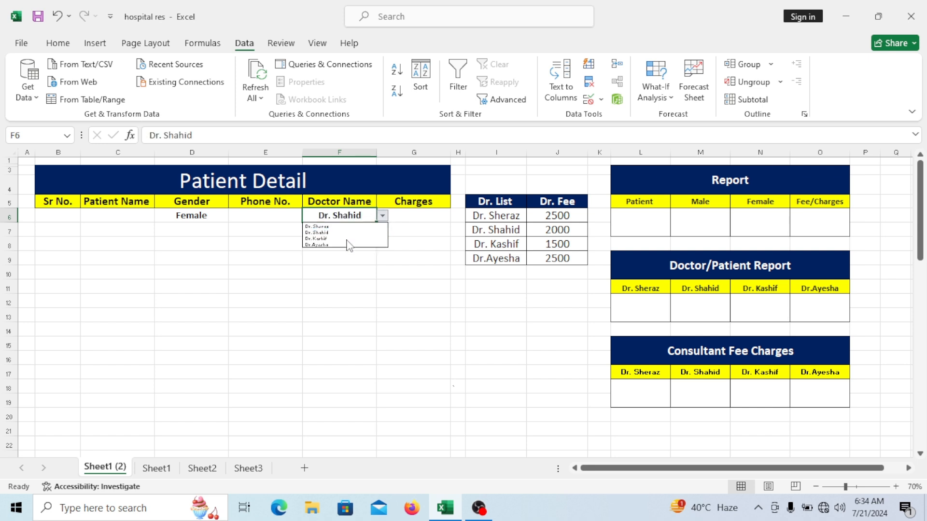
{"action": "left_click", "coordinate": [348, 245]}
{"action": "left_click", "coordinate": [367, 247]}
{"action": "left_click", "coordinate": [368, 218]}
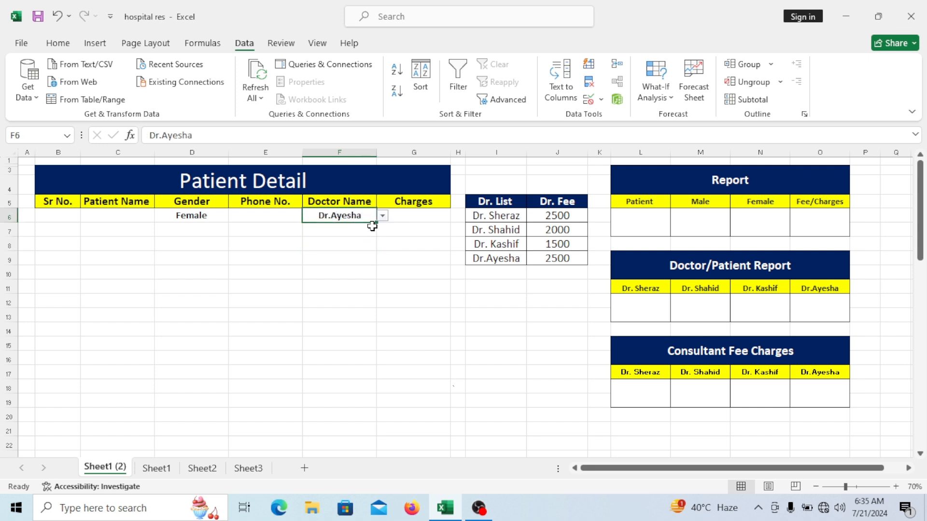
Fill F6 down to F30, then clear F7:F30 while keeping their doctor dropdowns
{"action": "left_click_drag", "start_coordinate": [377, 222], "coordinate": [381, 439]}
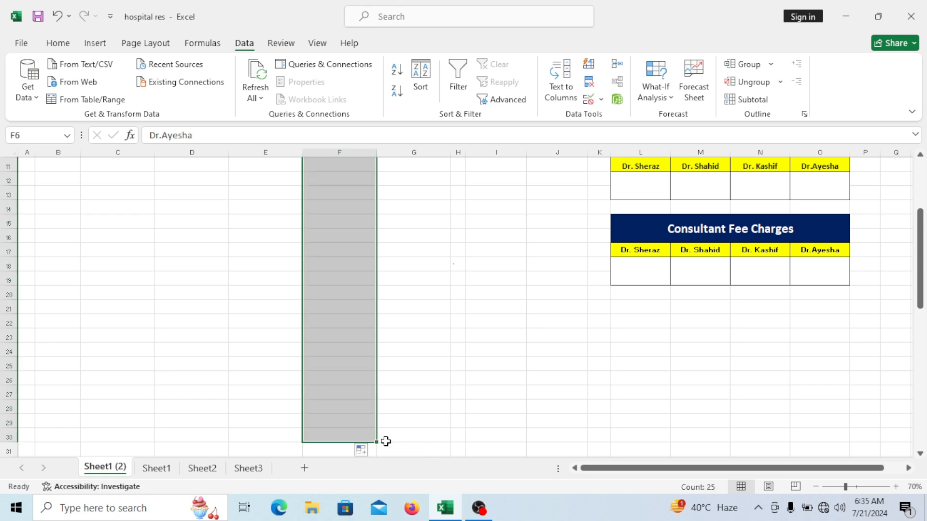
{"action": "scroll", "coordinate": [441, 379], "scroll_direction": "up", "scroll_amount": 4}
{"action": "left_click", "coordinate": [410, 300]}
{"action": "left_click_drag", "start_coordinate": [337, 230], "coordinate": [366, 436]}
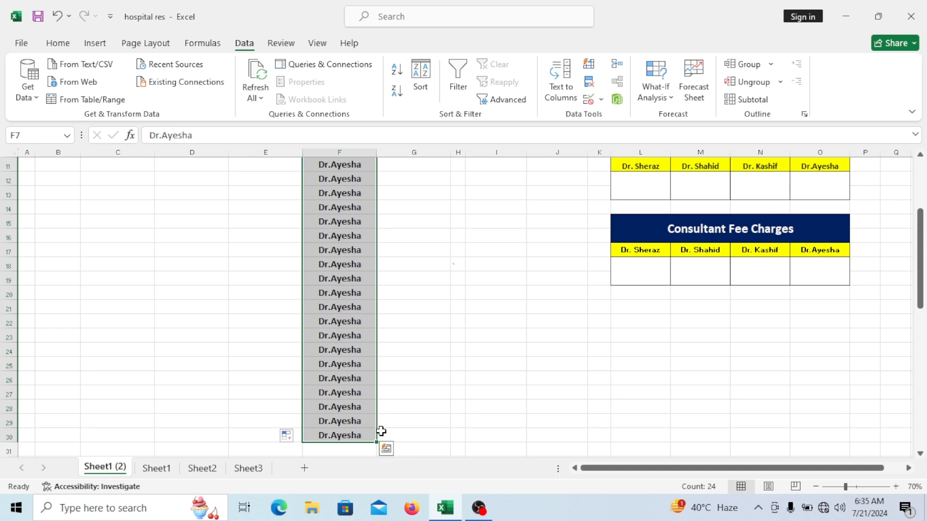
{"action": "key", "text": "Delete"}
{"action": "scroll", "coordinate": [381, 431], "scroll_direction": "up", "scroll_amount": 4}
{"action": "left_click", "coordinate": [365, 322]}
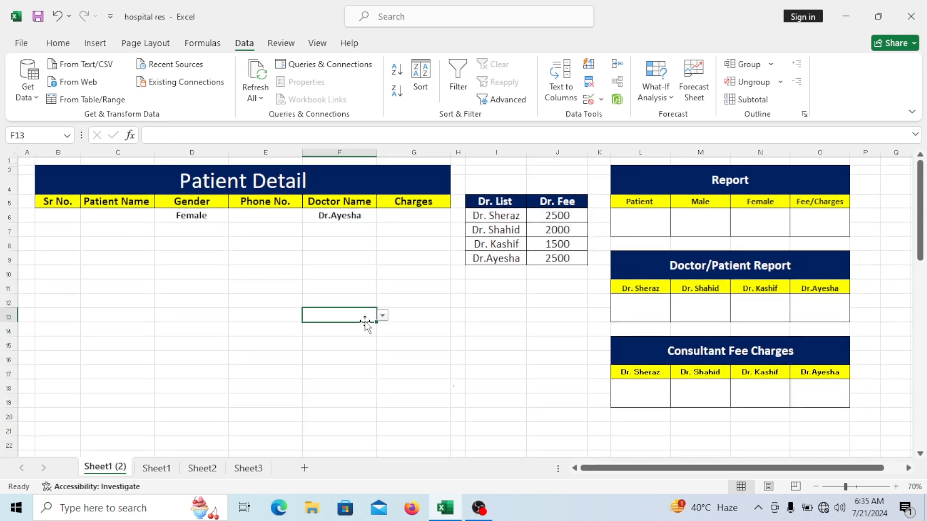
{"action": "left_click", "coordinate": [351, 259]}
{"action": "left_click", "coordinate": [337, 234]}
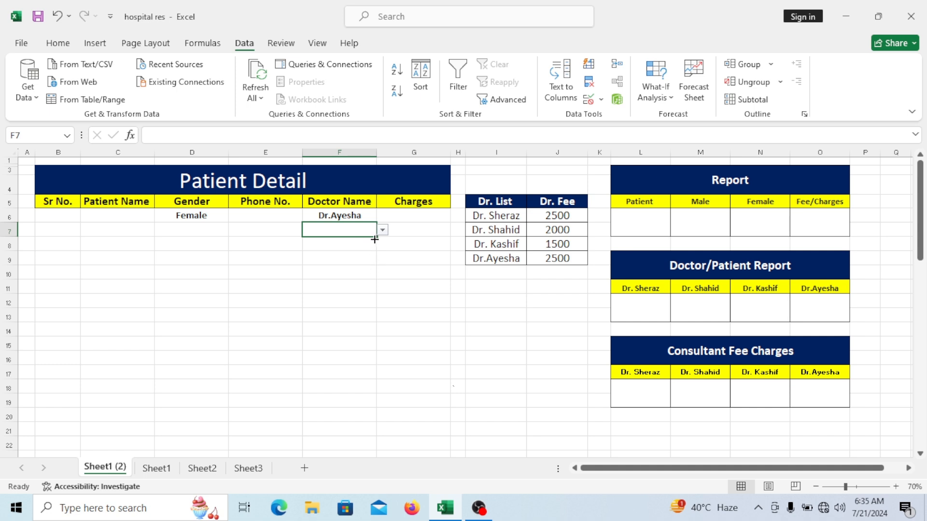
{"action": "left_click", "coordinate": [425, 220]}
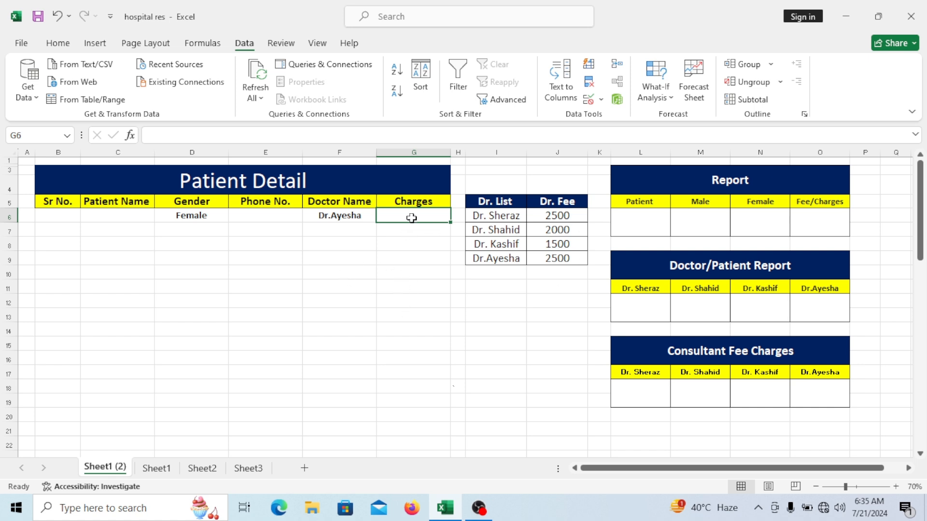
Add a list validation to G6 using the Dr. Fee values $J$6:$J$9 as source
{"action": "left_click", "coordinate": [590, 99]}
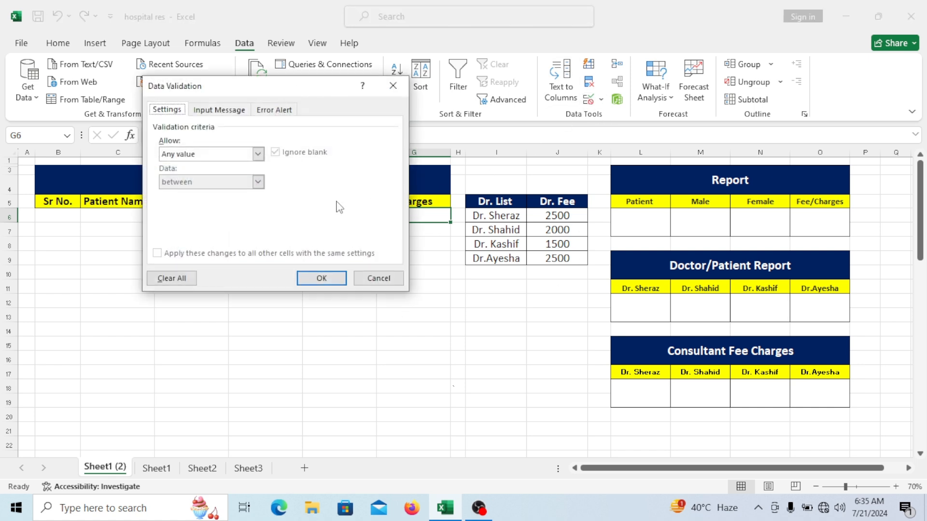
{"action": "left_click", "coordinate": [237, 154]}
{"action": "left_click", "coordinate": [211, 201]}
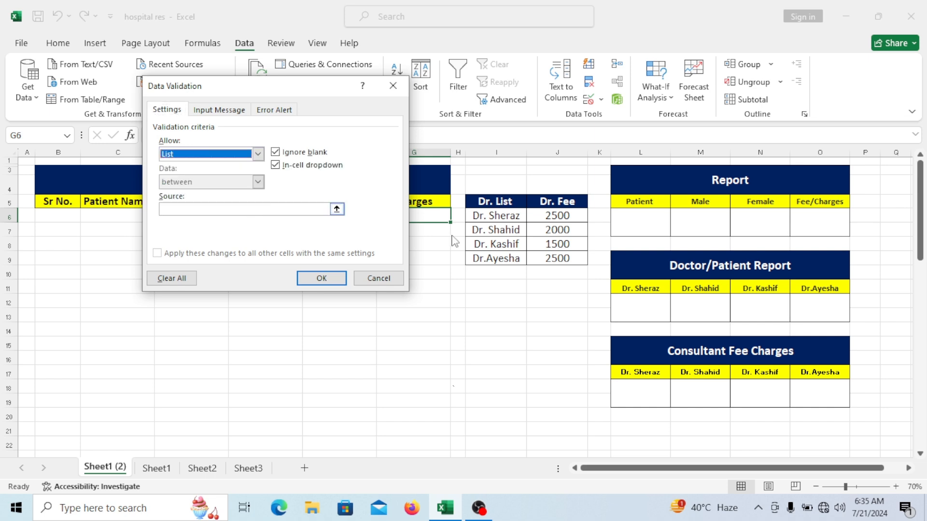
{"action": "left_click", "coordinate": [251, 208]}
{"action": "left_click_drag", "start_coordinate": [550, 215], "coordinate": [551, 257]}
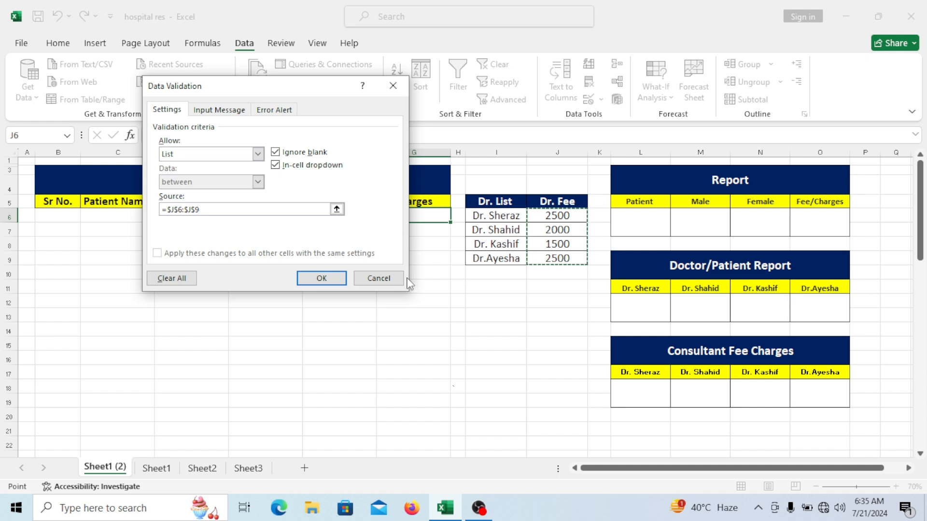
{"action": "left_click", "coordinate": [321, 278]}
Choose 1500 from G6's fee dropdown
{"action": "left_click", "coordinate": [436, 268]}
{"action": "left_click", "coordinate": [417, 218]}
{"action": "left_click", "coordinate": [456, 215]}
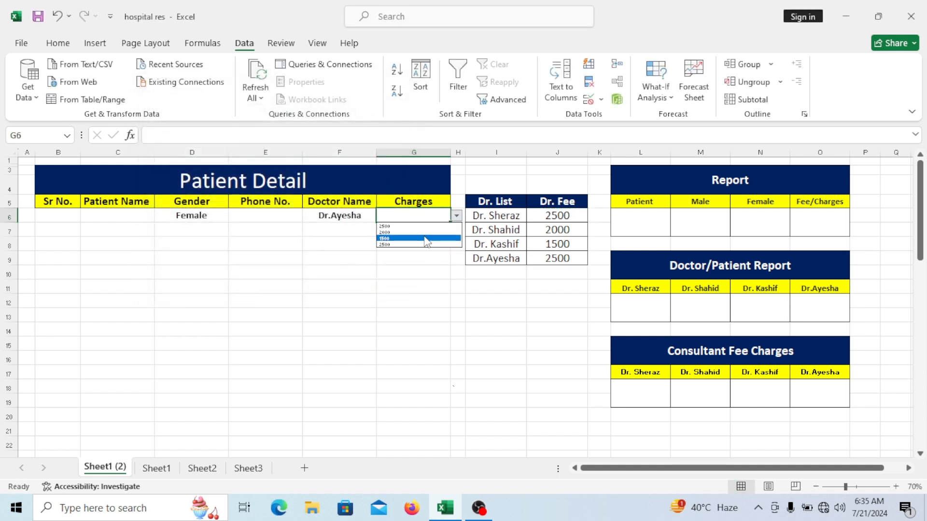
{"action": "left_click", "coordinate": [426, 239]}
{"action": "left_click", "coordinate": [410, 290]}
{"action": "left_click", "coordinate": [410, 214]}
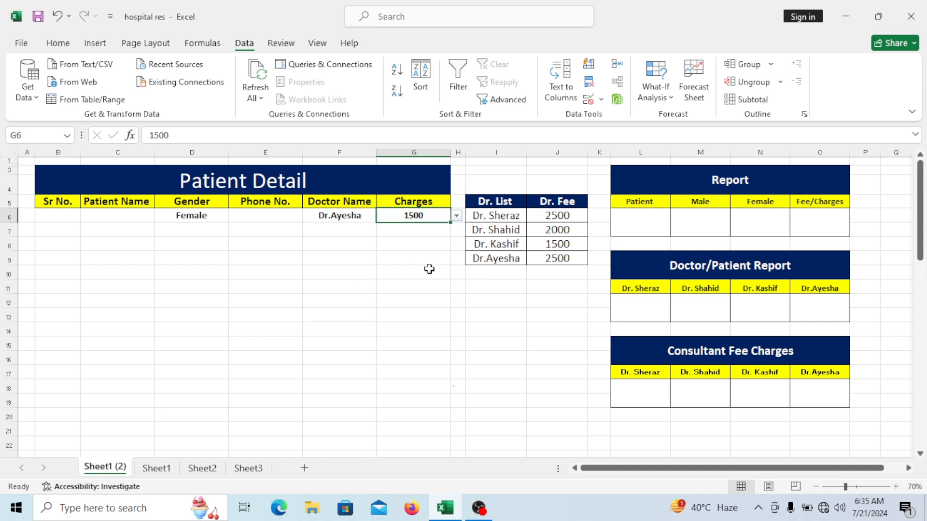
Change G6's charge to 2500 from its fee dropdown
{"action": "left_click", "coordinate": [457, 218]}
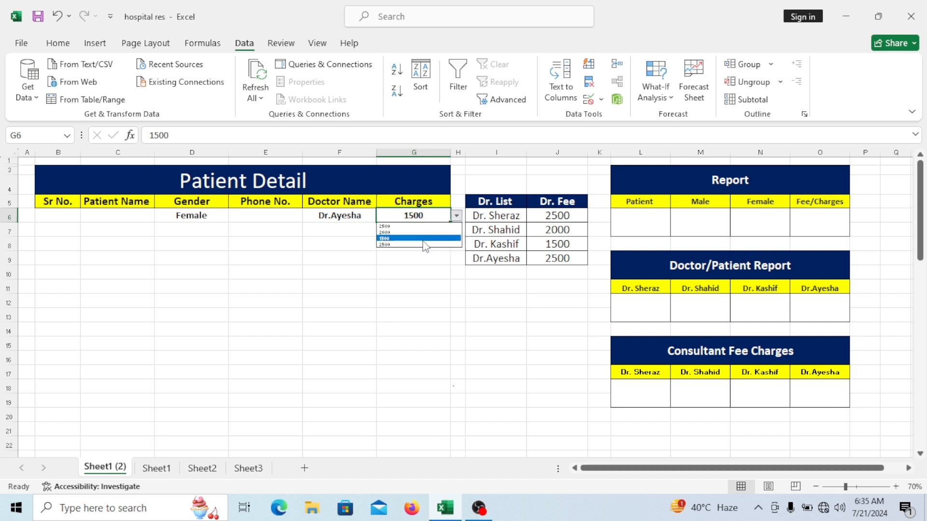
{"action": "left_click", "coordinate": [423, 245]}
{"action": "left_click", "coordinate": [422, 245]}
{"action": "left_click", "coordinate": [437, 222]}
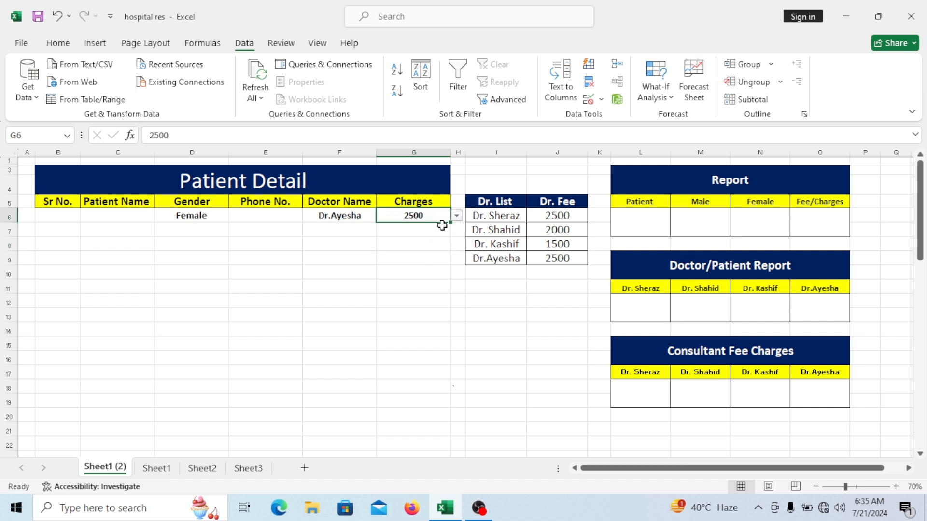
Fill G6 down to G30, then clear G7:G30 while keeping the fee dropdowns
{"action": "left_click_drag", "start_coordinate": [449, 224], "coordinate": [439, 405]}
{"action": "scroll", "coordinate": [433, 394], "scroll_direction": "up", "scroll_amount": 3}
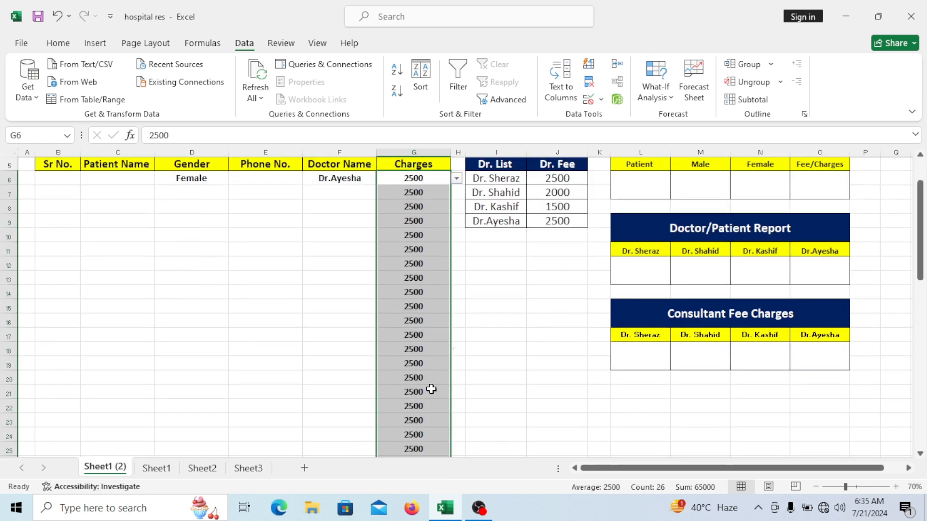
{"action": "left_click", "coordinate": [469, 319]}
{"action": "left_click_drag", "start_coordinate": [401, 193], "coordinate": [441, 428]}
{"action": "scroll", "coordinate": [444, 428], "scroll_direction": "up", "scroll_amount": 1}
{"action": "scroll", "coordinate": [445, 428], "scroll_direction": "up", "scroll_amount": 3}
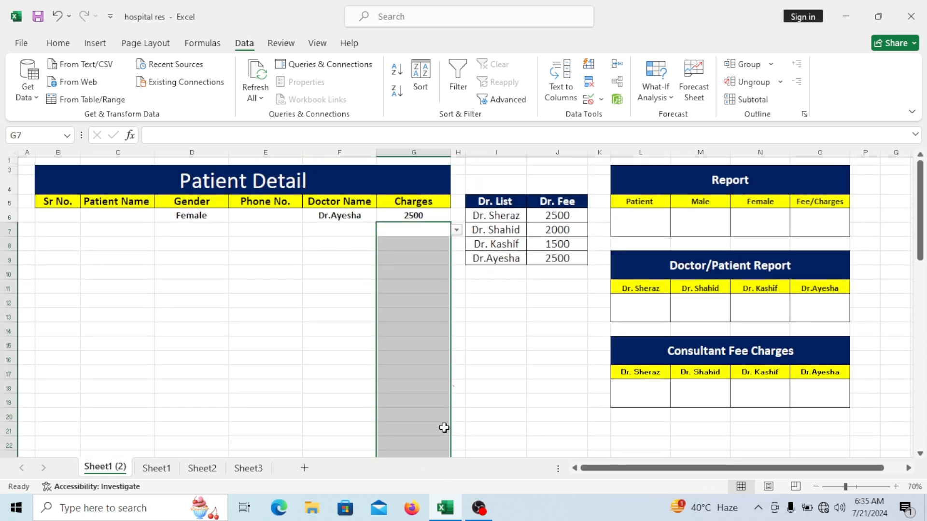
{"action": "left_click", "coordinate": [434, 386]}
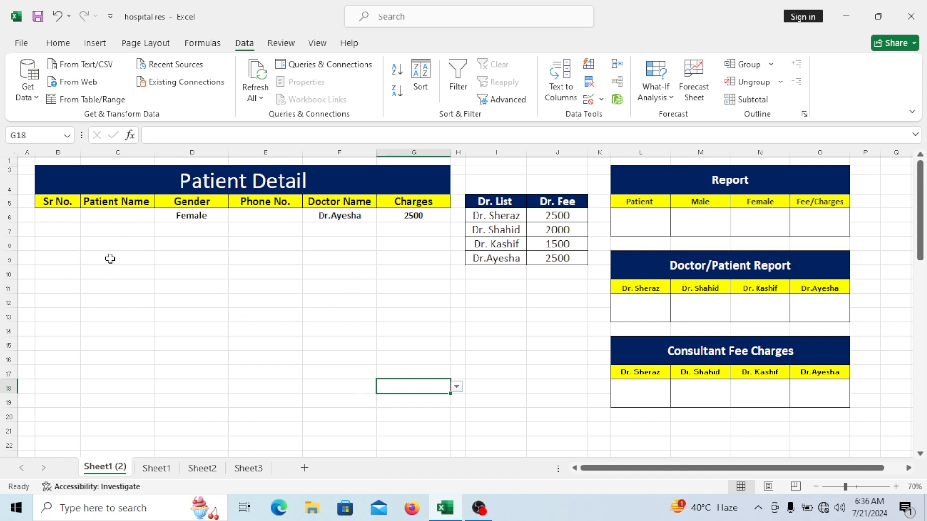
Enter serial number 1, the patient's name and phone number in the first row
{"action": "left_click", "coordinate": [60, 216]}
{"action": "type", "text": "1"}
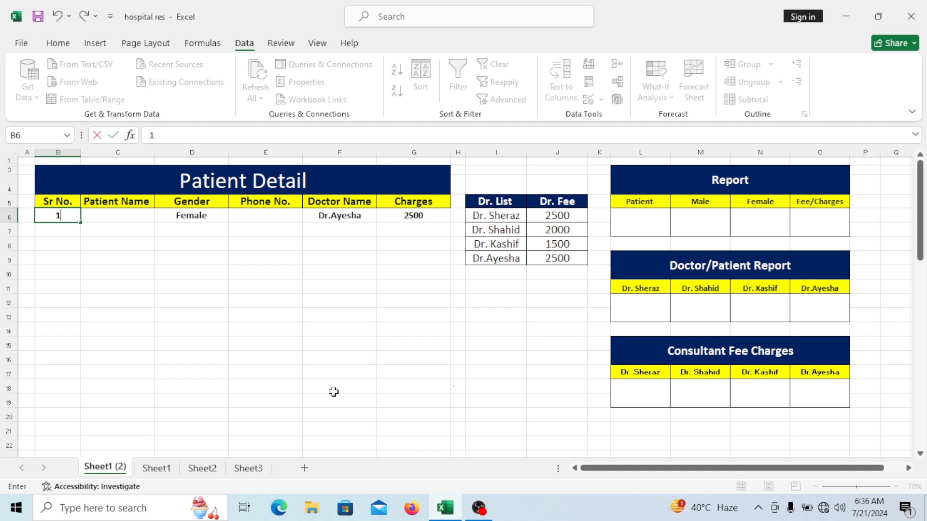
{"action": "key", "text": "Tab"}
{"action": "type", "text": "K"}
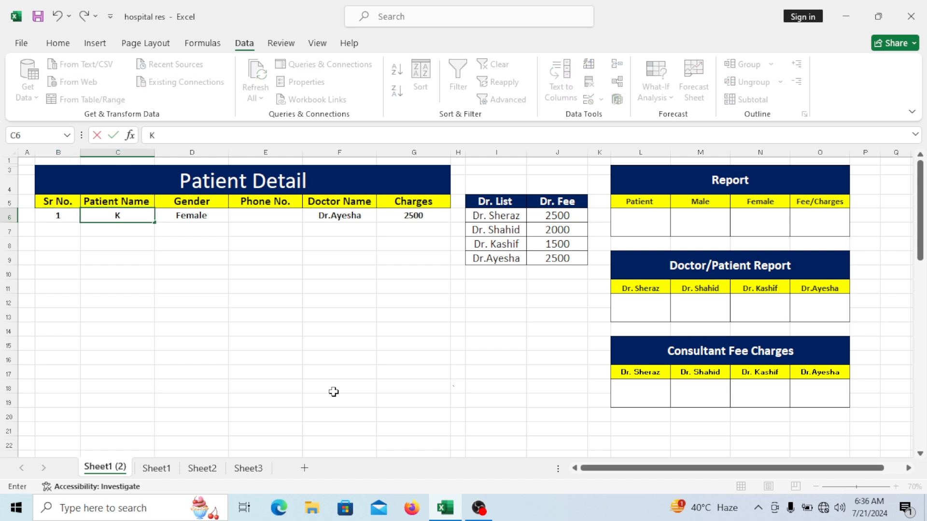
{"action": "type", "text": "ashif Ali"}
{"action": "key", "text": "Tab"}
{"action": "key", "text": "Tab"}
{"action": "type", "text": "0300="}
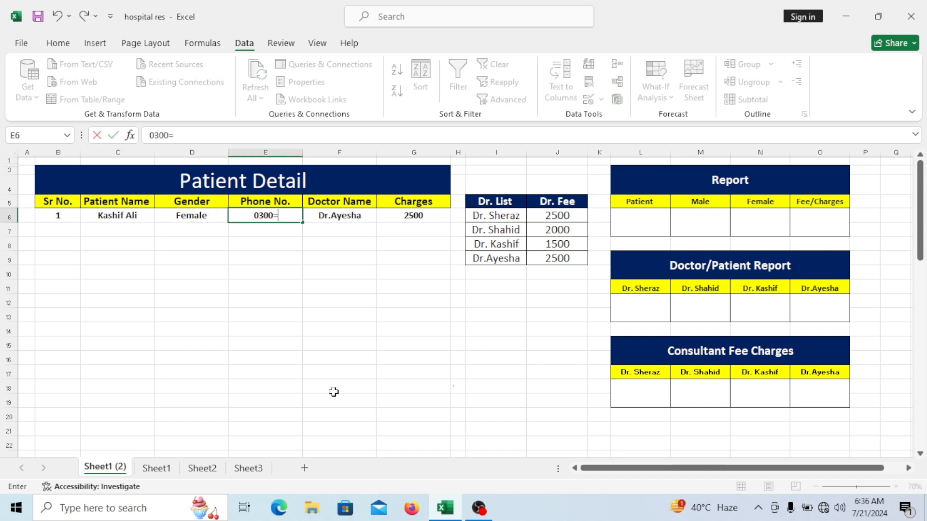
{"action": "key", "text": "BackSpace"}
{"action": "type", "text": "-xxx"}
{"action": "left_click", "coordinate": [350, 300]}
Pick Dr. Kashif as the first patient's doctor and 1500 as the charge
{"action": "left_click", "coordinate": [356, 216]}
{"action": "left_click", "coordinate": [383, 218]}
{"action": "left_click", "coordinate": [344, 237]}
{"action": "left_click", "coordinate": [430, 246]}
{"action": "left_click", "coordinate": [429, 214]}
{"action": "left_click", "coordinate": [456, 216]}
{"action": "left_click", "coordinate": [429, 242]}
{"action": "left_click", "coordinate": [422, 274]}
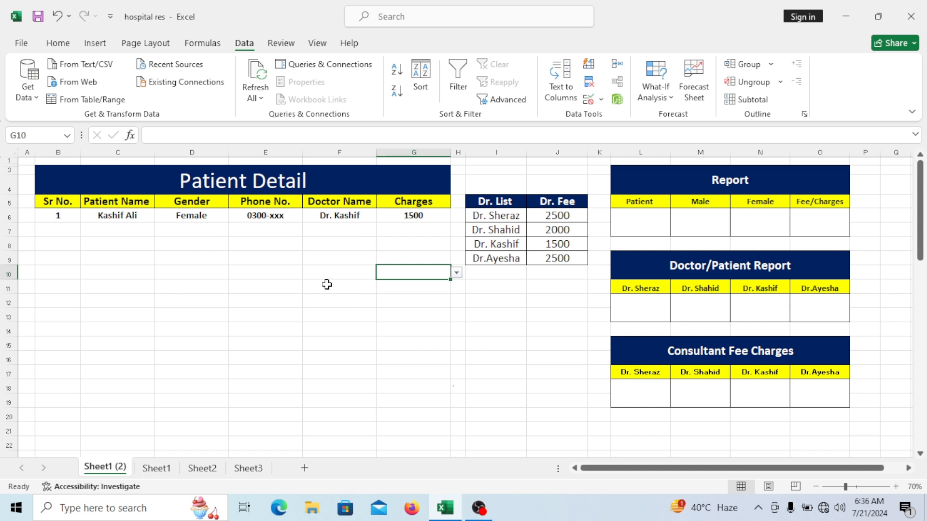
Zoom the sheet to 80% and select the empty patient entry range B6:G30
{"action": "left_click", "coordinate": [646, 229]}
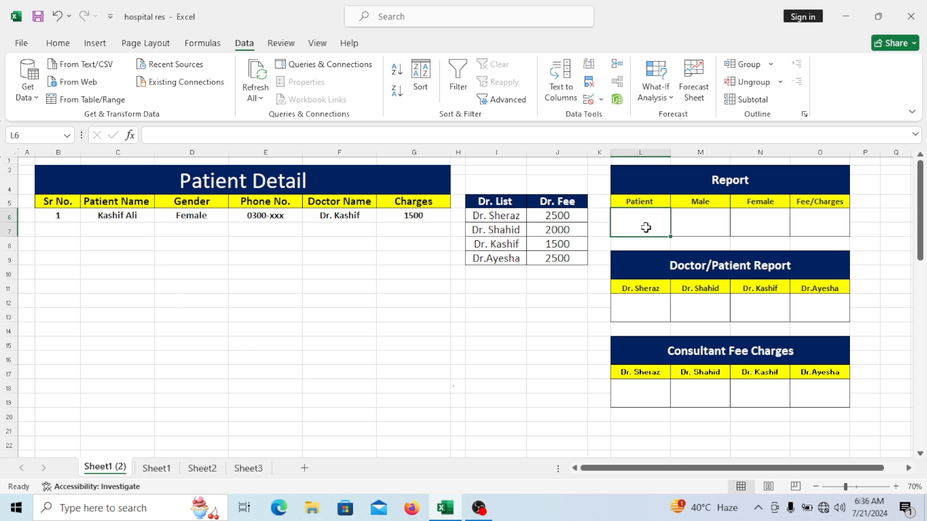
{"action": "left_click", "coordinate": [897, 487]}
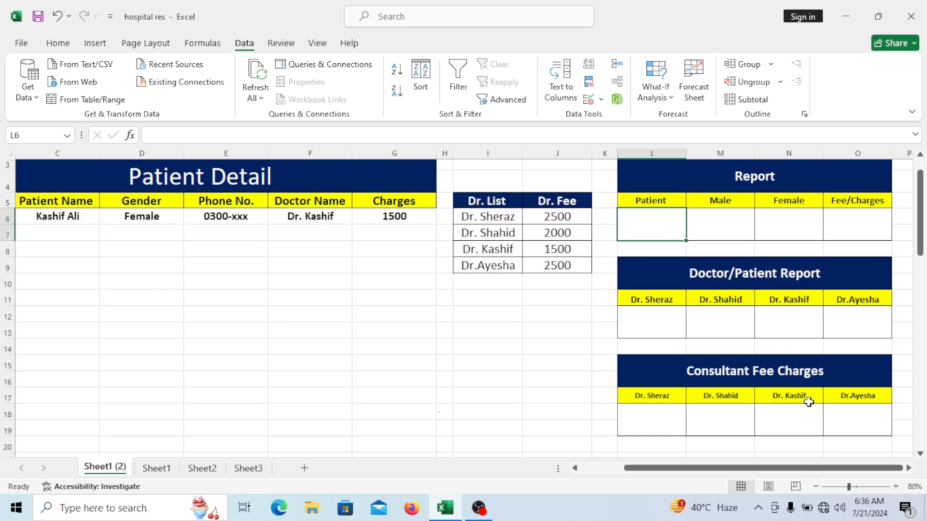
{"action": "scroll", "coordinate": [809, 432], "scroll_direction": "up", "scroll_amount": 1}
{"action": "left_click", "coordinate": [909, 469]}
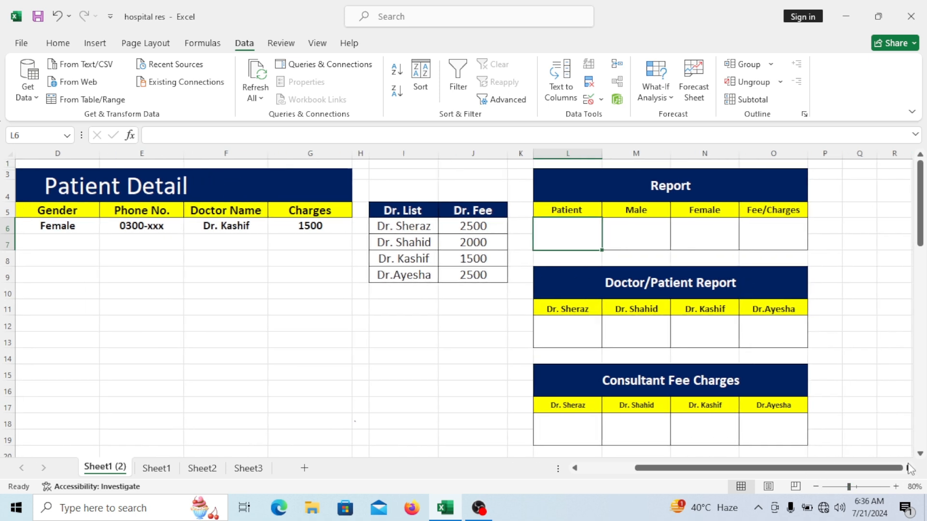
{"action": "left_click_drag", "start_coordinate": [668, 469], "coordinate": [654, 470]}
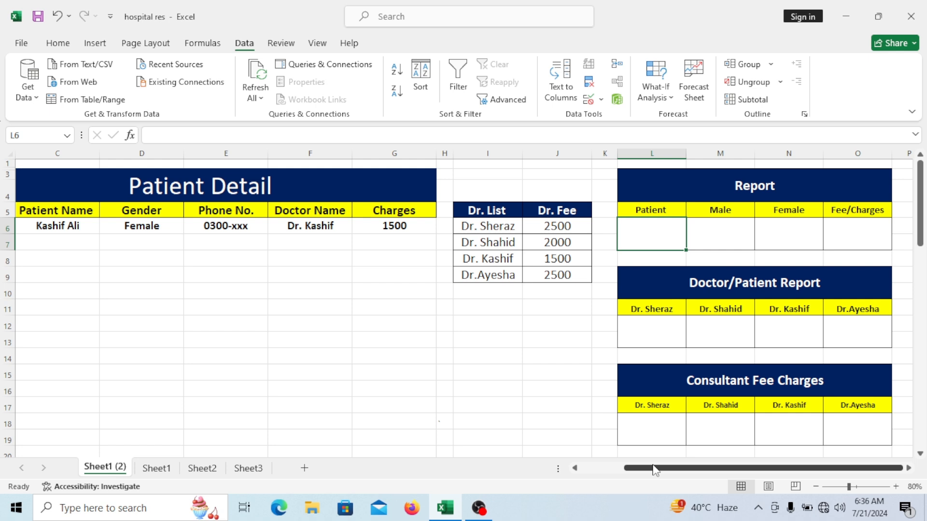
{"action": "left_click_drag", "start_coordinate": [652, 471], "coordinate": [609, 472]}
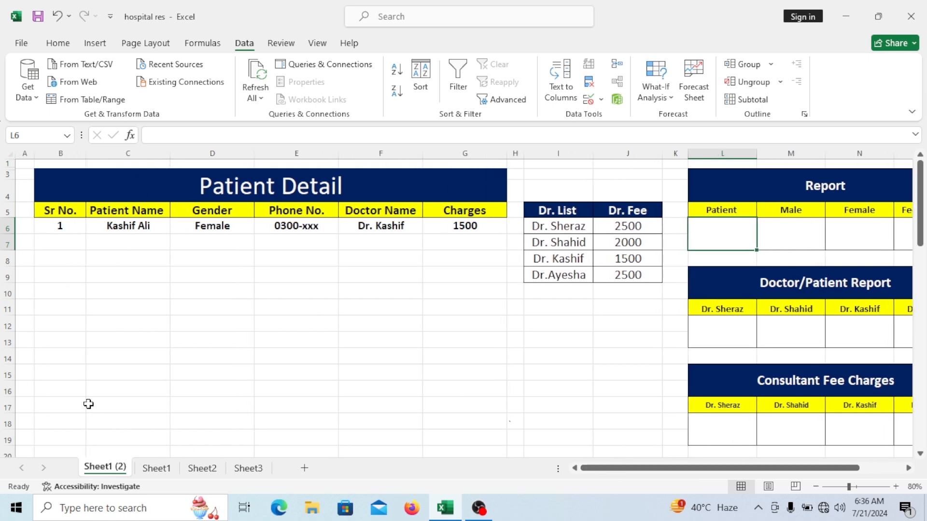
{"action": "left_click", "coordinate": [51, 227]}
{"action": "mouse_move", "coordinate": [51, 227]}
{"action": "left_mouse_down"}
{"action": "mouse_move", "coordinate": [459, 410]}
{"action": "mouse_move", "coordinate": [483, 486]}
{"action": "mouse_move", "coordinate": [466, 402]}
{"action": "mouse_move", "coordinate": [453, 114]}
{"action": "mouse_move", "coordinate": [451, 242]}
{"action": "left_mouse_up"}
{"action": "scroll", "coordinate": [404, 286], "scroll_direction": "up", "scroll_amount": 5}
{"action": "scroll", "coordinate": [208, 430], "scroll_direction": "up", "scroll_amount": 3}
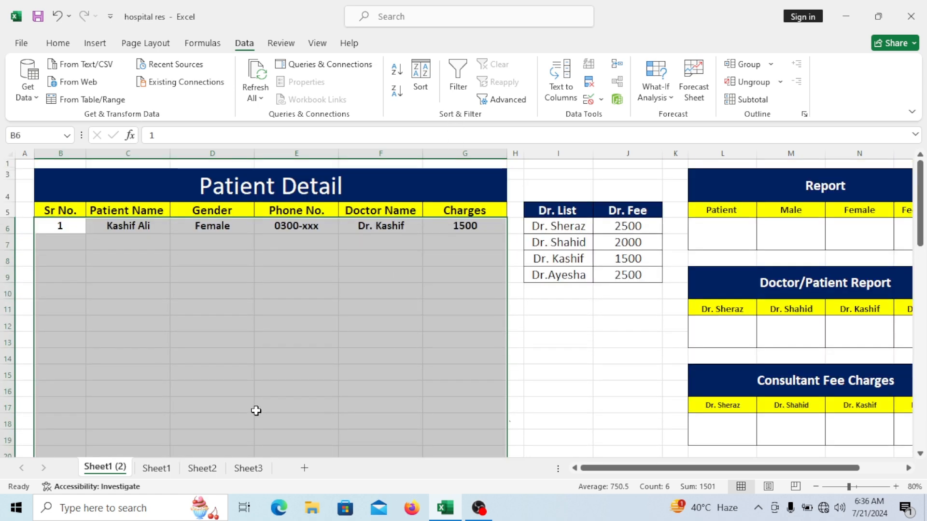
Apply All Borders to B6:G30 and return the zoom to 70%
{"action": "left_click", "coordinate": [58, 43]}
{"action": "left_click", "coordinate": [154, 91]}
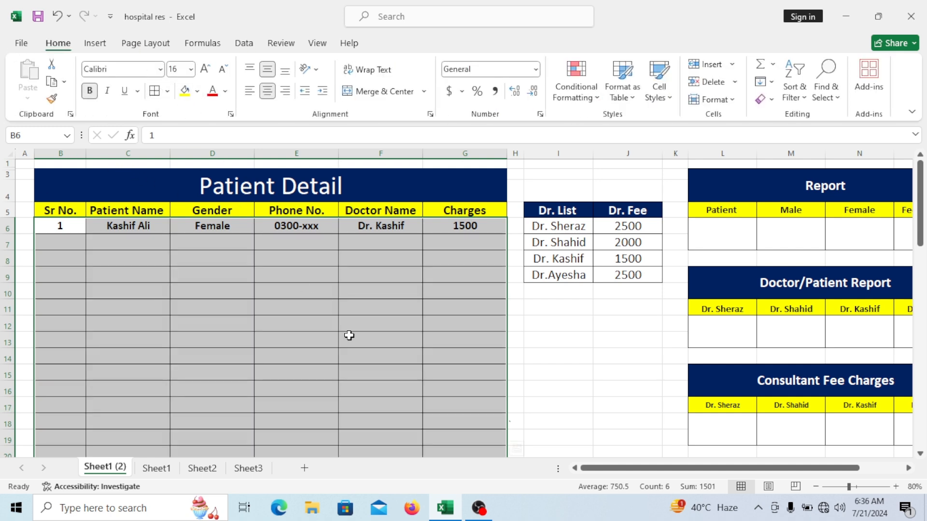
{"action": "left_click", "coordinate": [349, 335]}
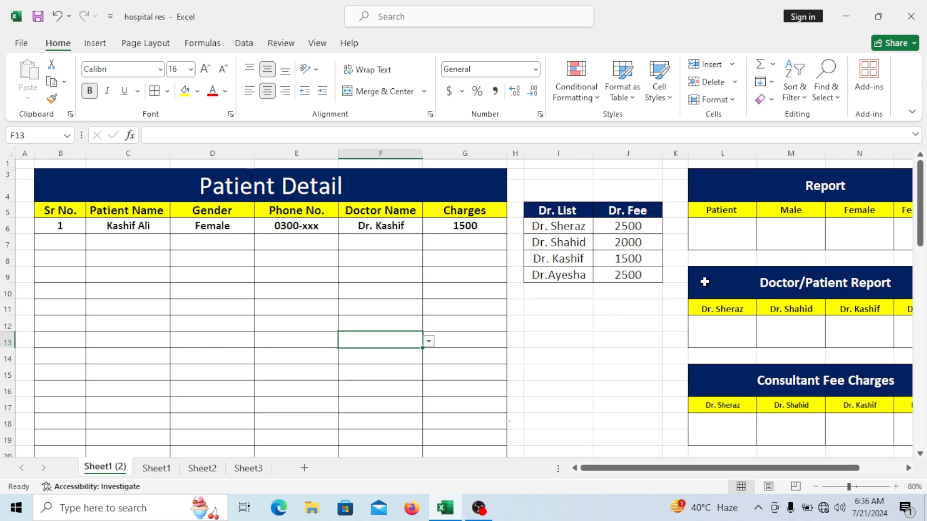
{"action": "left_click", "coordinate": [816, 487]}
{"action": "left_click", "coordinate": [644, 220]}
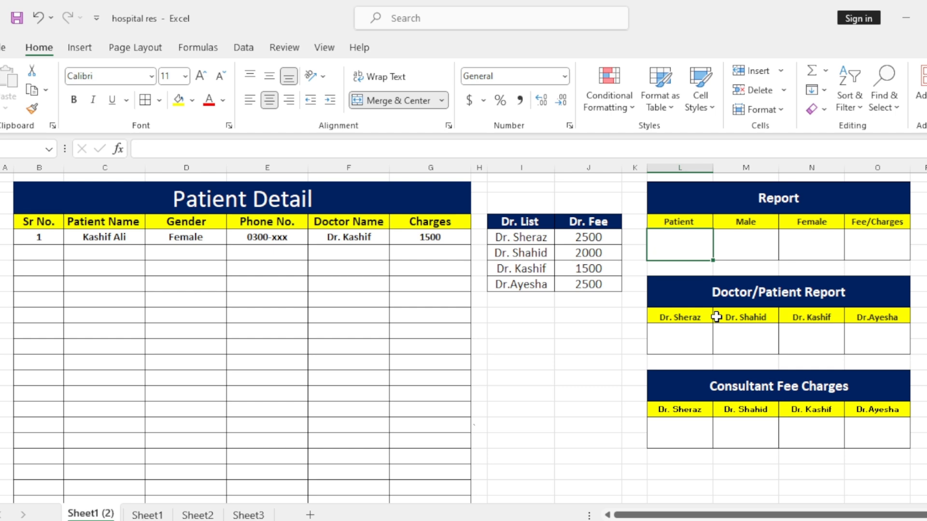
Enter =COUNTA(C6:C30) in L6 to count patient names, giving 1
{"action": "type", "text": "cou"}
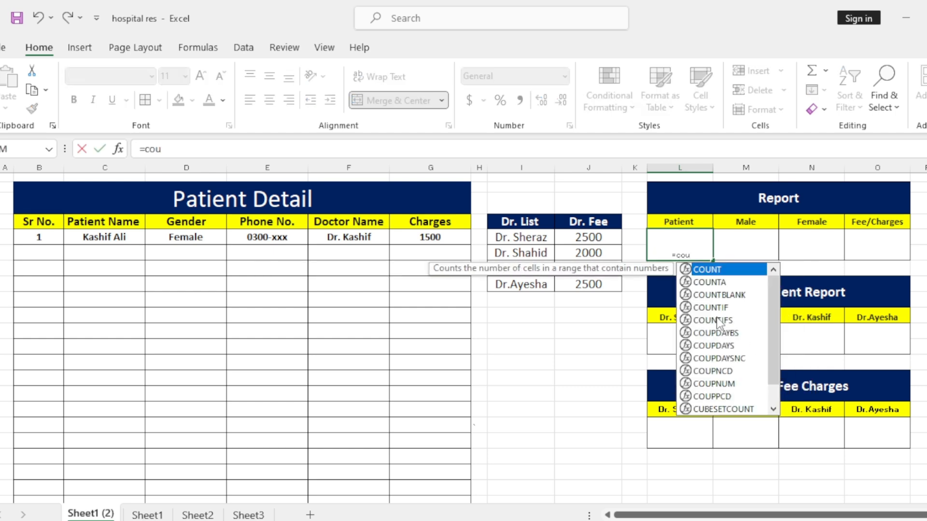
{"action": "type", "text": "nta"}
{"action": "key", "text": "Tab"}
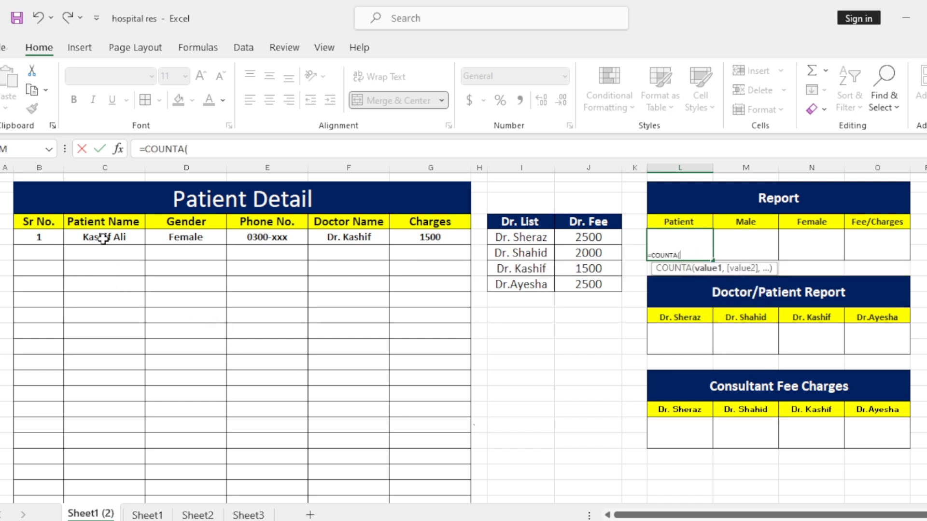
{"action": "left_click_drag", "start_coordinate": [103, 237], "coordinate": [107, 454]}
{"action": "scroll", "coordinate": [246, 398], "scroll_direction": "up", "scroll_amount": 4}
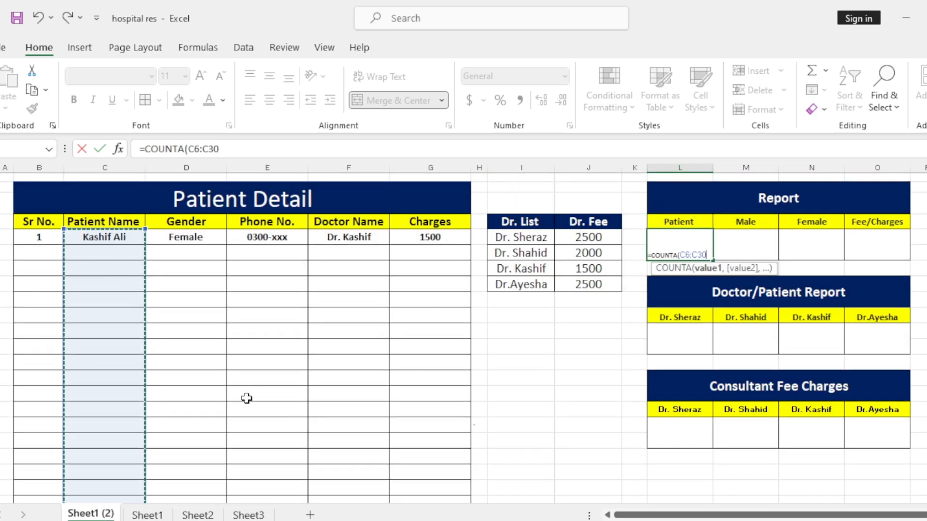
{"action": "type", "text": ")"}
{"action": "key", "text": "Return"}
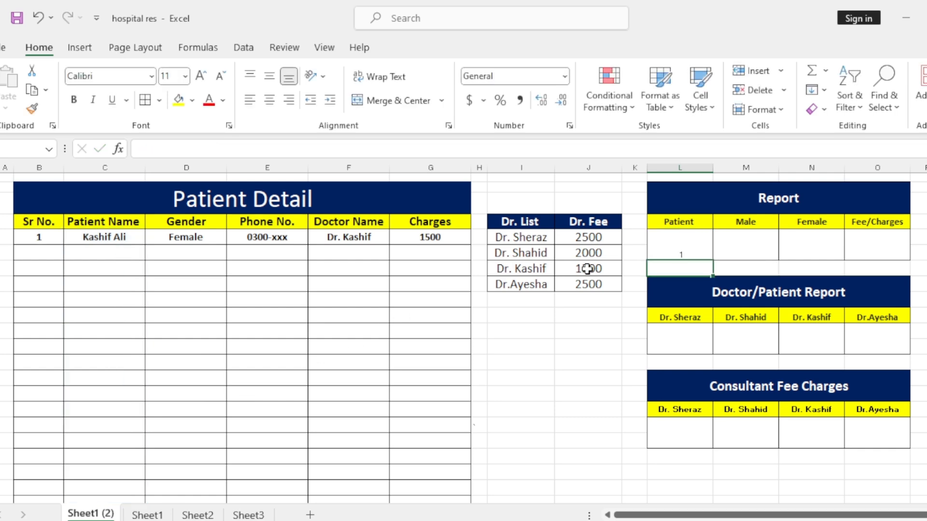
{"action": "left_click", "coordinate": [677, 256]}
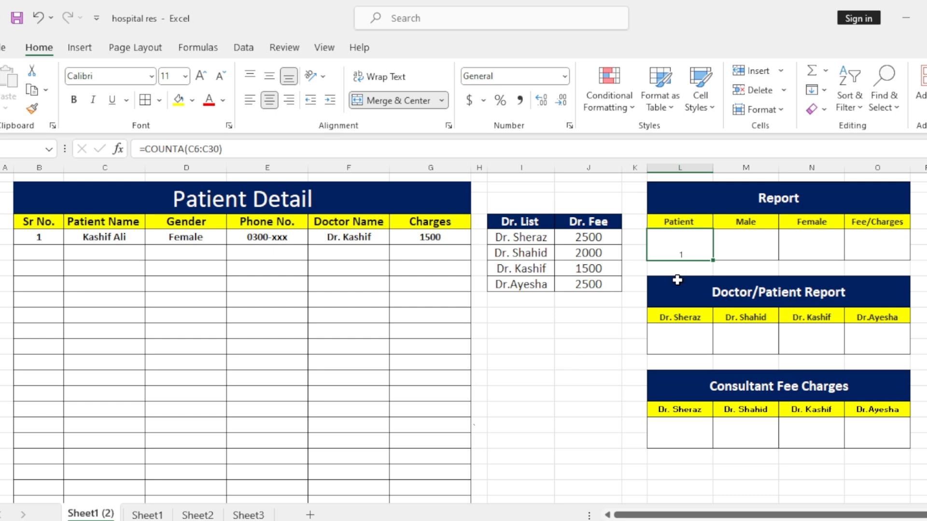
Middle-align the Report row L6:O6 and increase its font size two steps
{"action": "left_click_drag", "start_coordinate": [668, 245], "coordinate": [876, 246]}
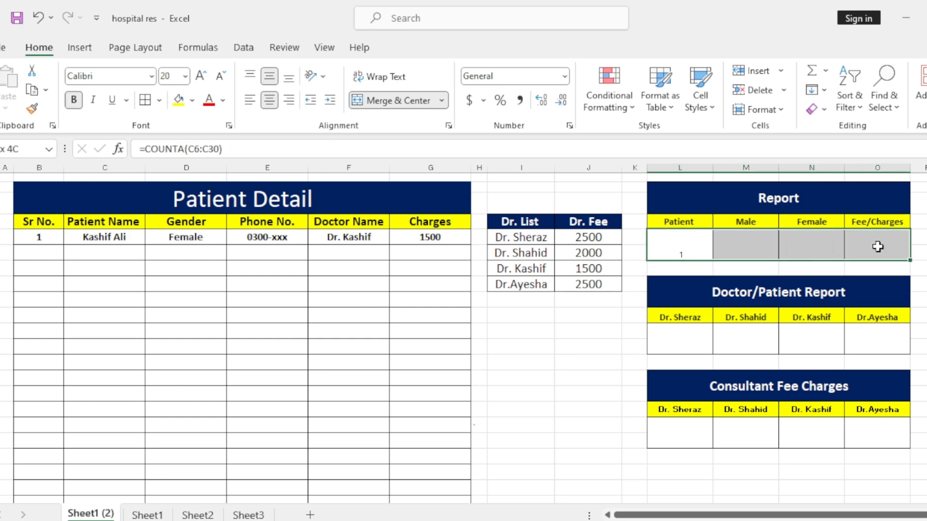
{"action": "left_click", "coordinate": [269, 76]}
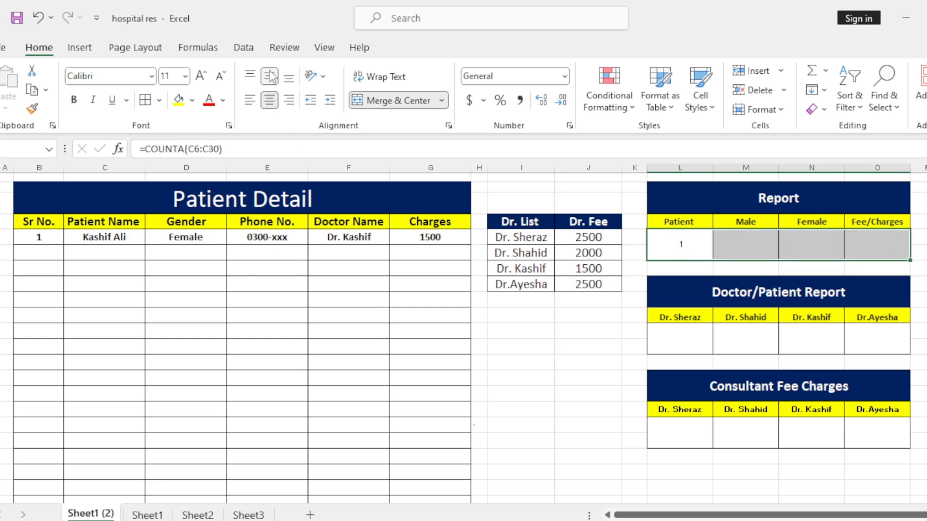
{"action": "left_click", "coordinate": [202, 83]}
{"action": "left_click", "coordinate": [201, 83]}
{"action": "left_click", "coordinate": [527, 394]}
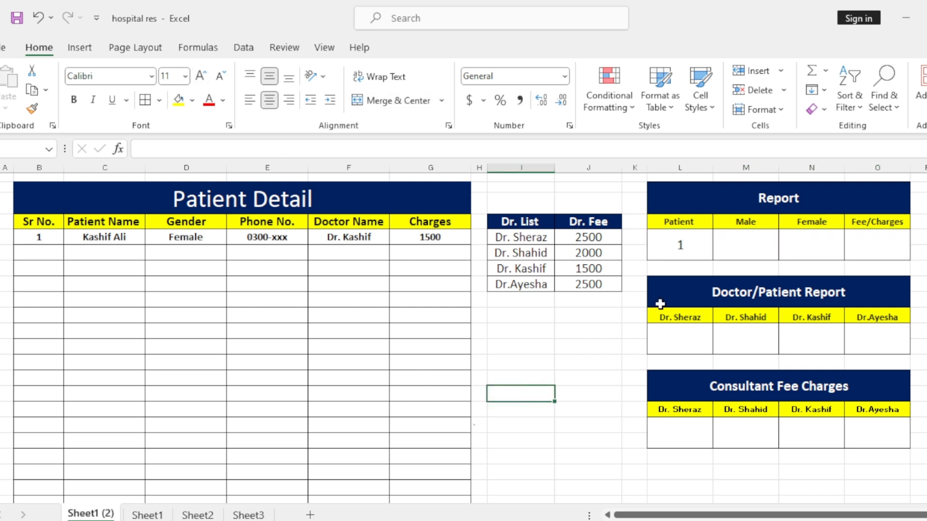
{"action": "left_click", "coordinate": [732, 242]}
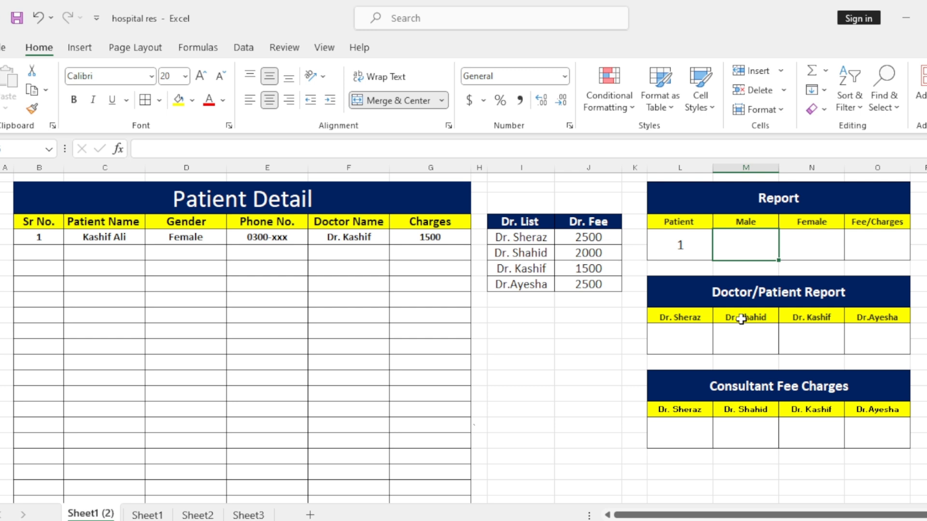
Enter =COUNTIF(D6:D30,M5) in M6 to count Male patients, giving 0
{"action": "type", "text": "-"}
{"action": "type", "text": "="}
{"action": "type", "text": "coint"}
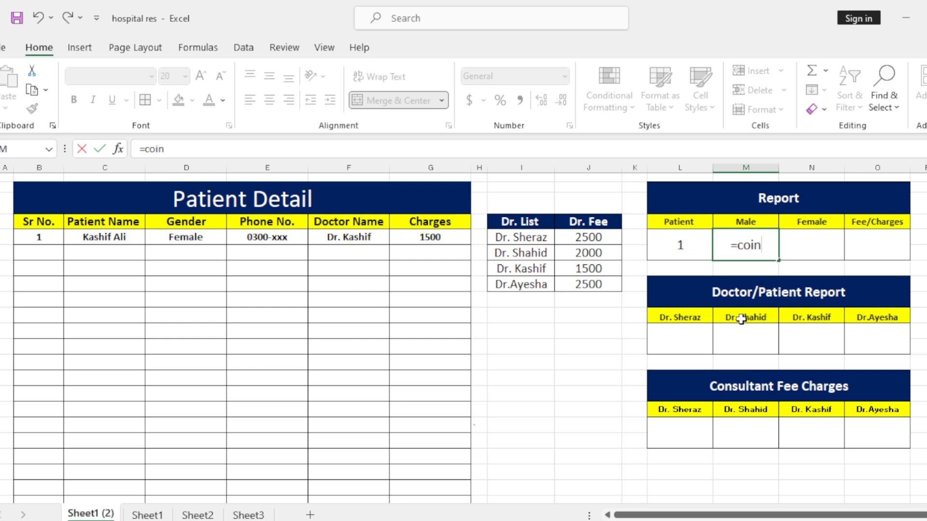
{"action": "key", "text": "BackSpace"}
{"action": "key", "text": "BackSpace"}
{"action": "key", "text": "BackSpace"}
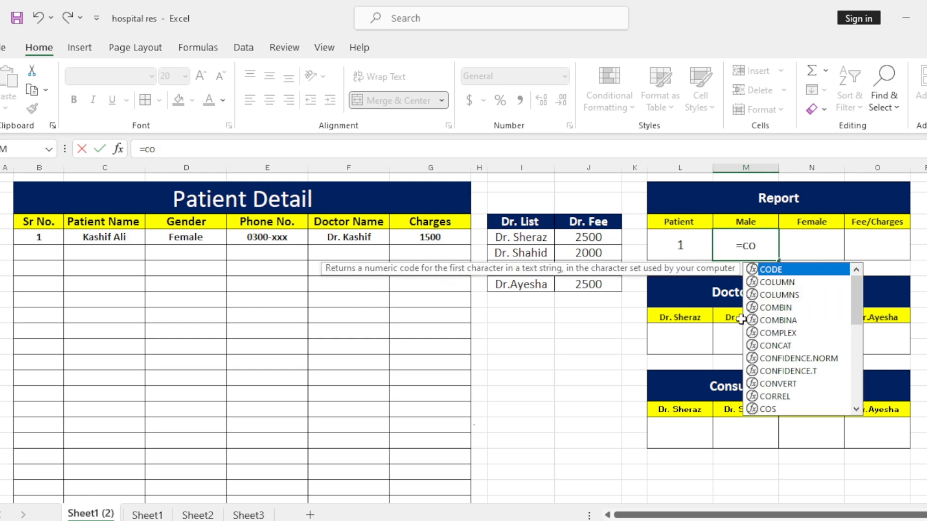
{"action": "type", "text": "unt"}
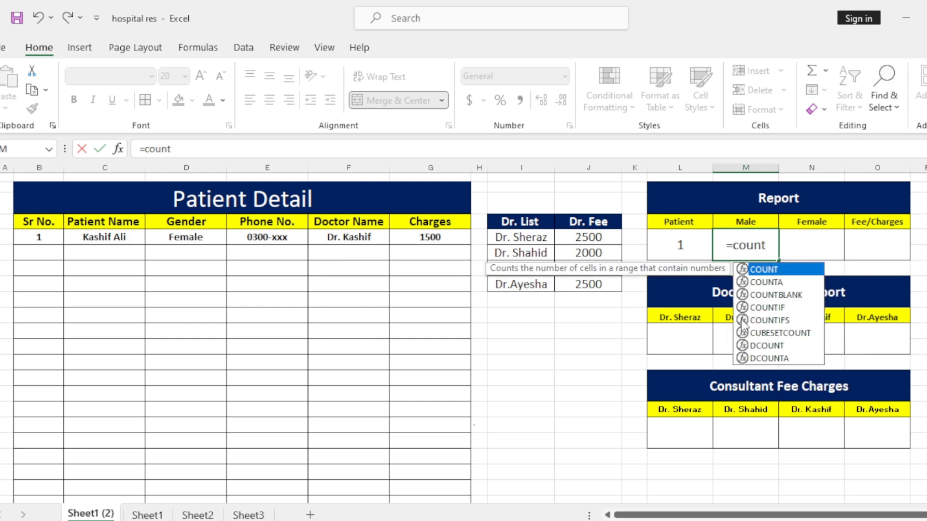
{"action": "type", "text": "if"}
{"action": "key", "text": "Tab"}
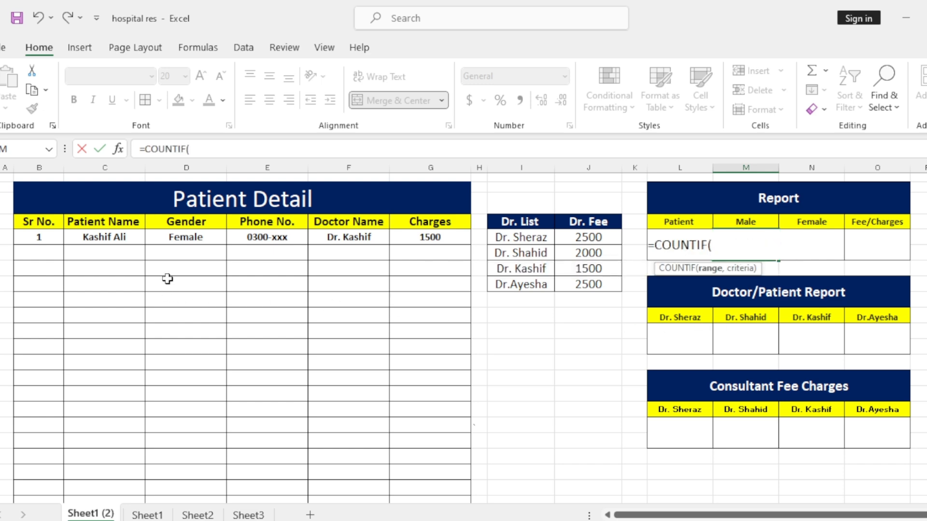
{"action": "left_click_drag", "start_coordinate": [191, 237], "coordinate": [201, 471]}
{"action": "scroll", "coordinate": [633, 352], "scroll_direction": "up", "scroll_amount": 3}
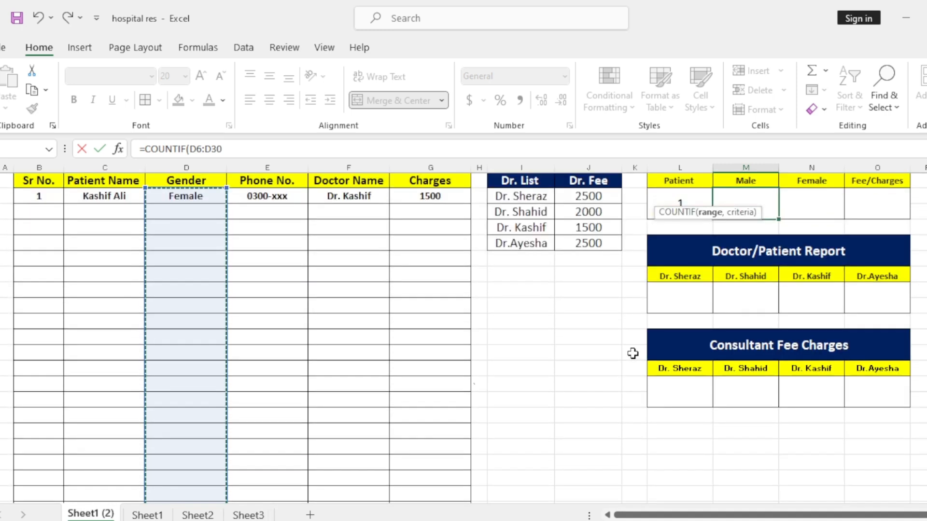
{"action": "type", "text": ","}
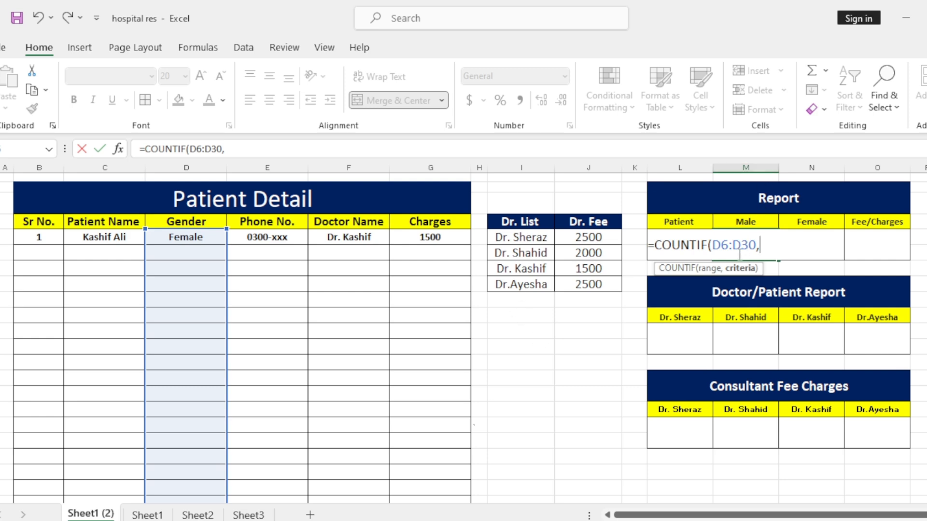
{"action": "left_click", "coordinate": [749, 221]}
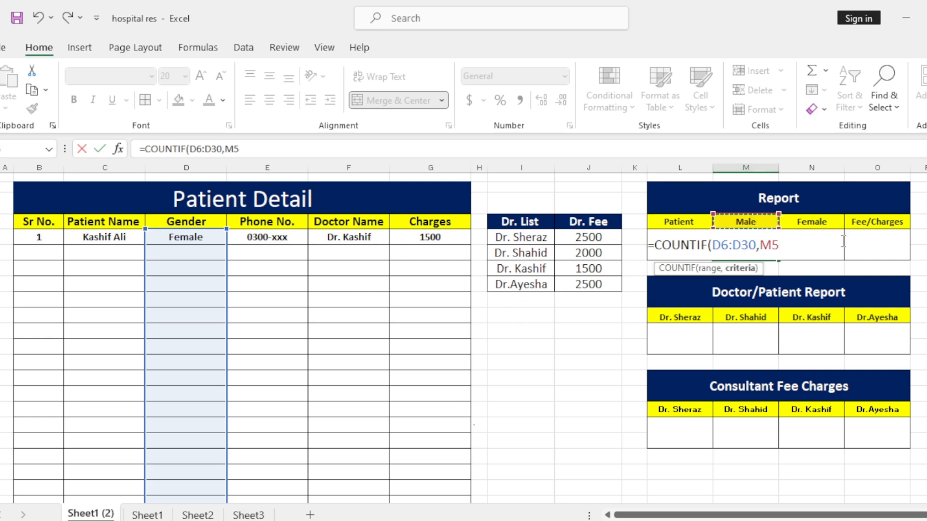
{"action": "type", "text": ")"}
{"action": "key", "text": "Return"}
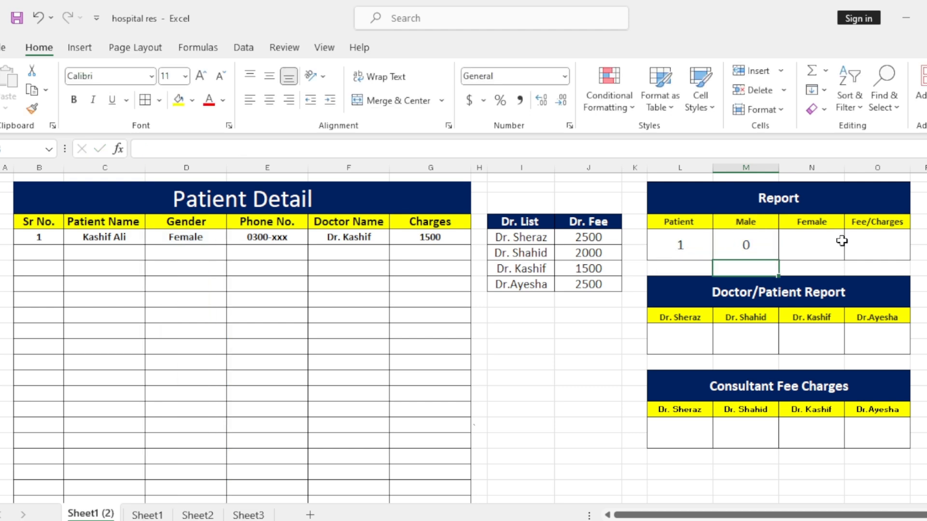
{"action": "left_click", "coordinate": [749, 247]}
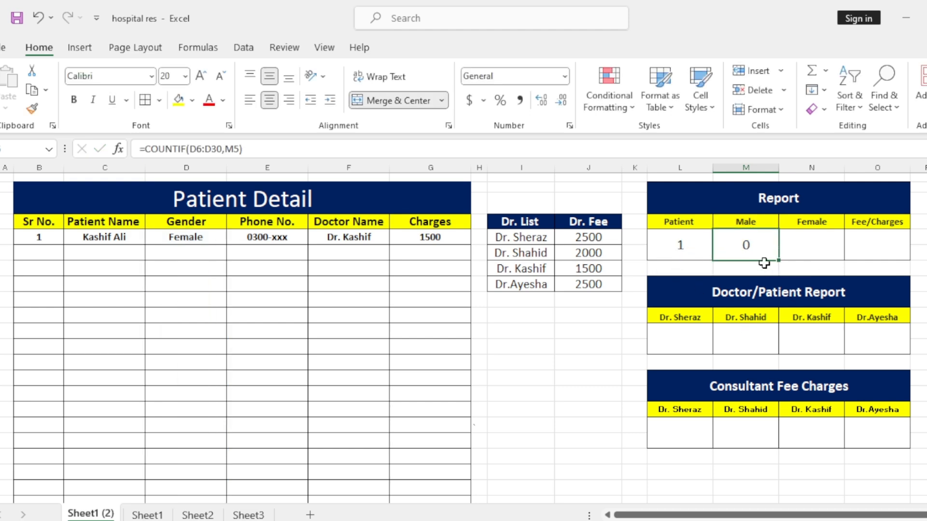
Enter =COUNTIF(D6:D30,N5) in N6 to count Female patients, giving 1
{"action": "left_click", "coordinate": [821, 244]}
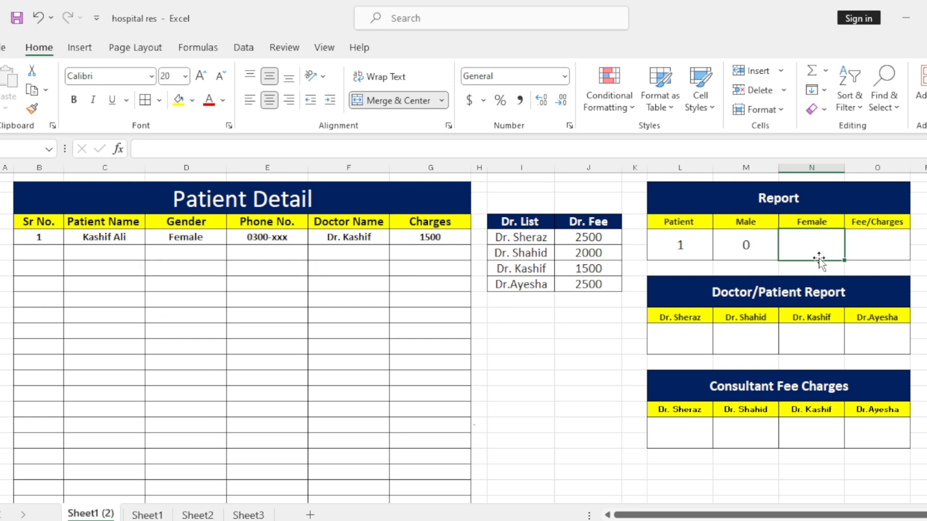
{"action": "type", "text": "="}
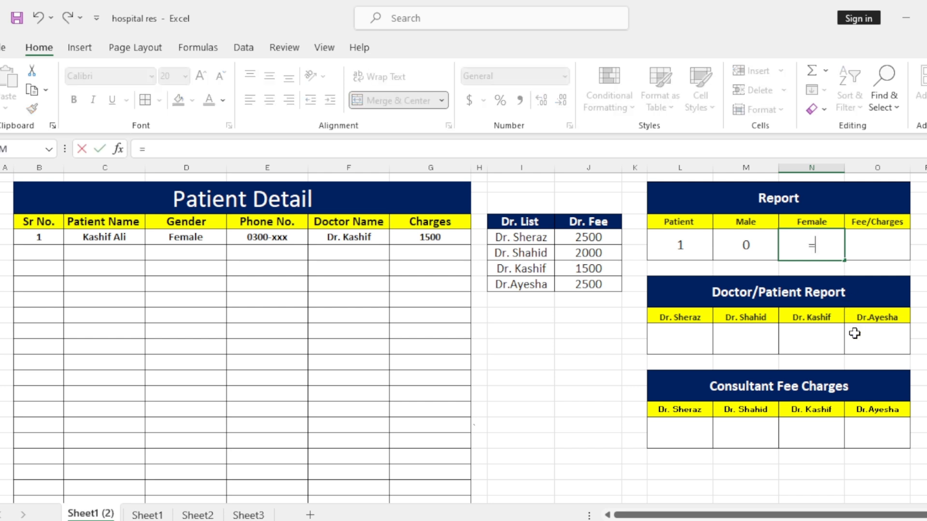
{"action": "type", "text": "countif"}
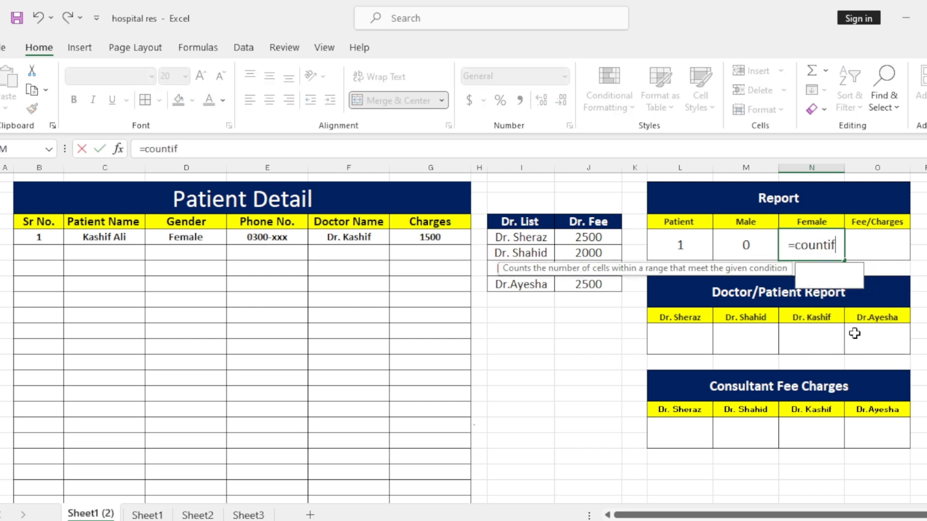
{"action": "key", "text": "Tab"}
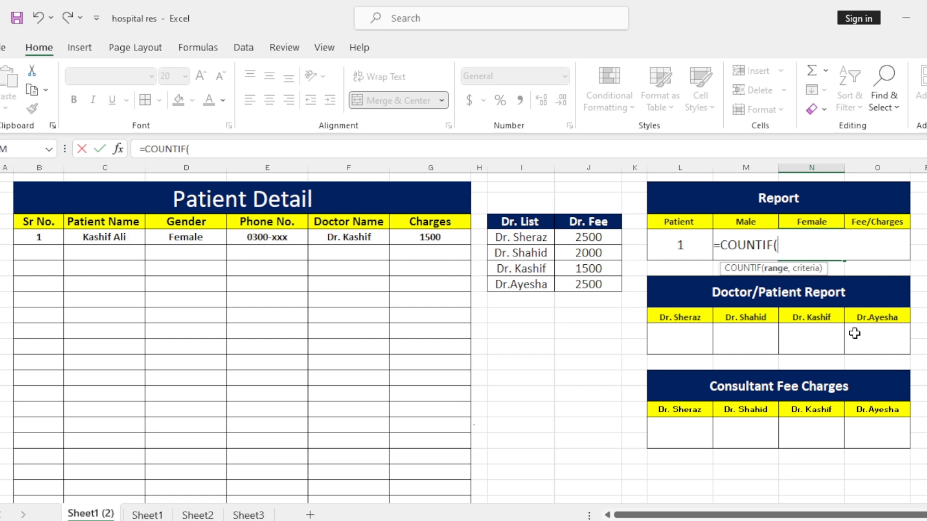
{"action": "left_click_drag", "start_coordinate": [193, 238], "coordinate": [213, 405]}
{"action": "scroll", "coordinate": [389, 367], "scroll_direction": "up", "scroll_amount": 5}
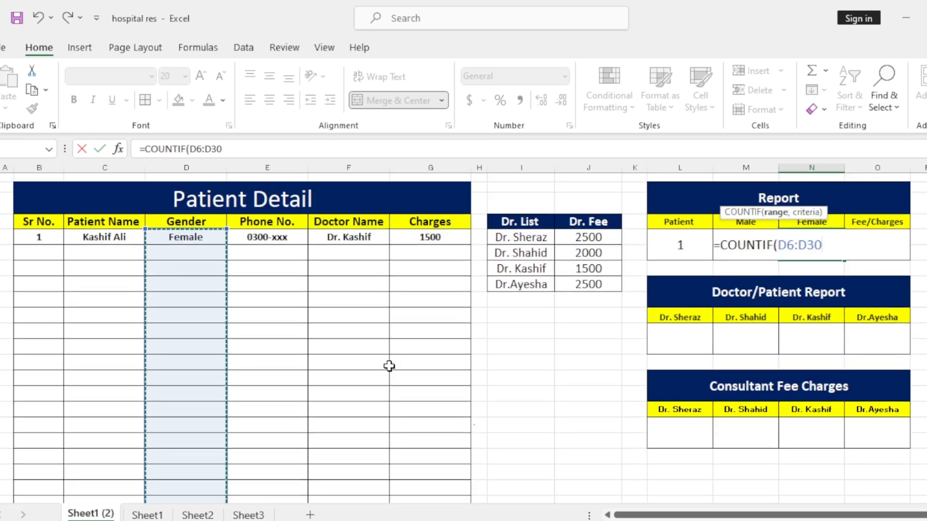
{"action": "type", "text": ","}
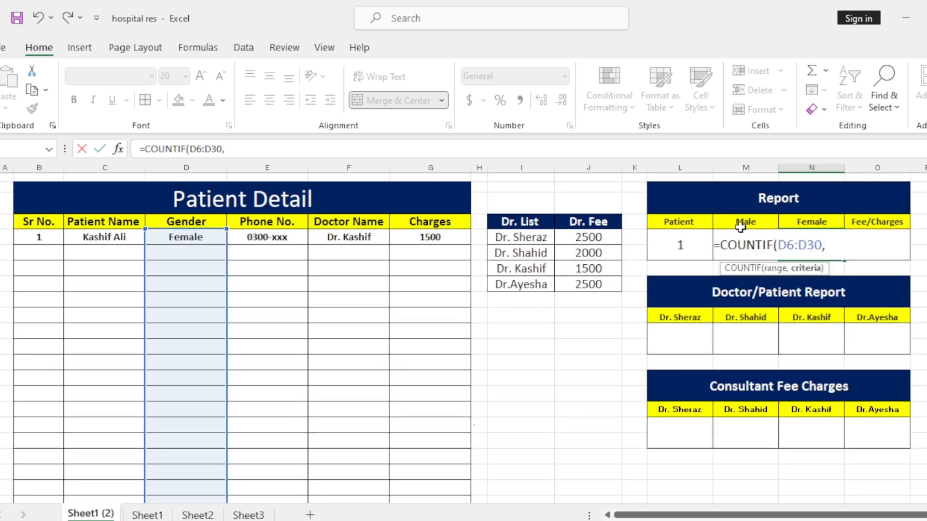
{"action": "left_click", "coordinate": [803, 222]}
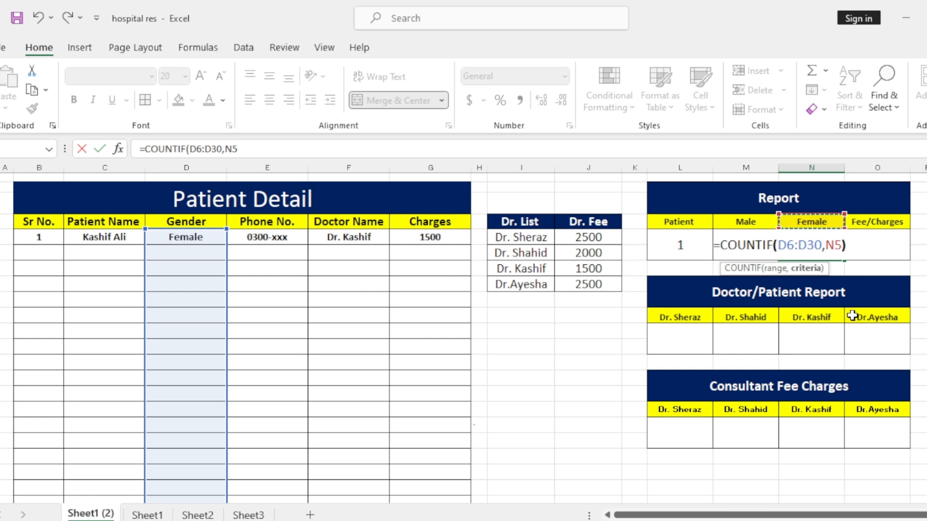
{"action": "key", "text": "Return"}
{"action": "left_click", "coordinate": [826, 249]}
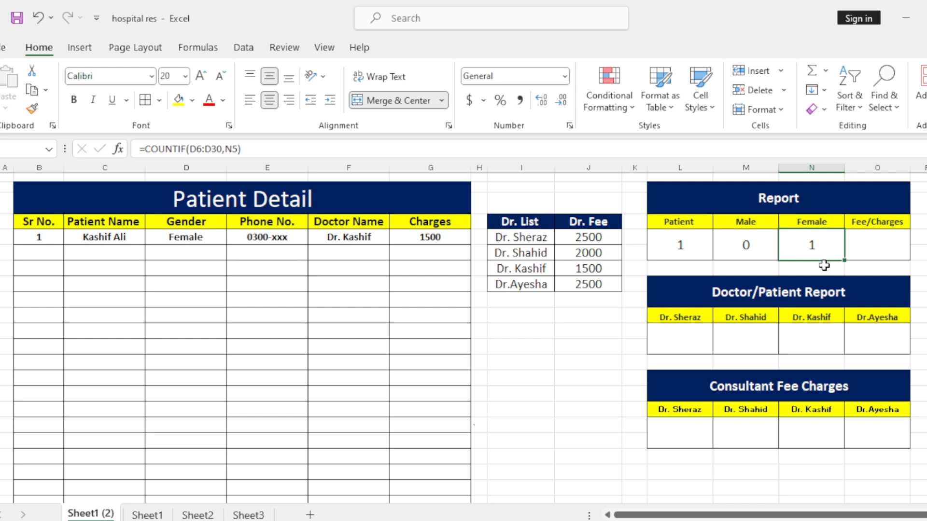
{"action": "left_click", "coordinate": [877, 247]}
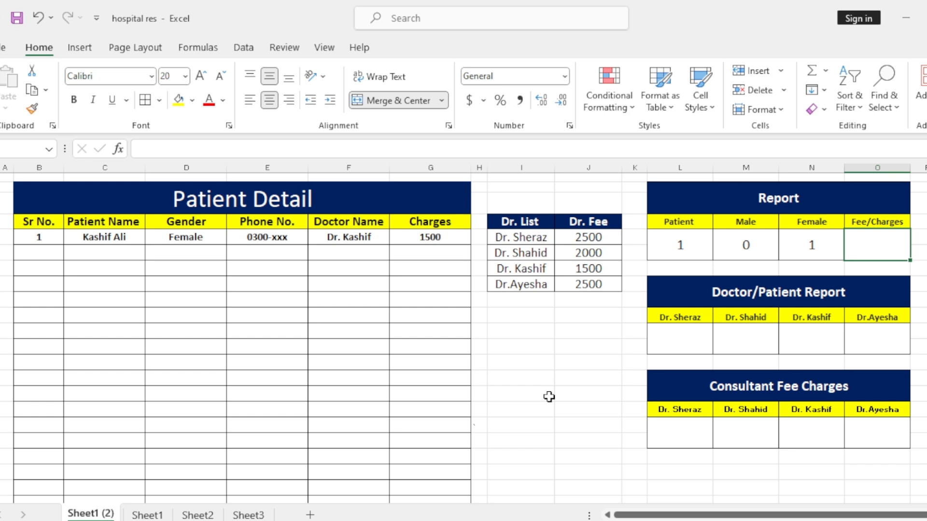
Enter =SUM(G6:G30) in O6 to total the charges, giving 1500
{"action": "type", "text": "=su"}
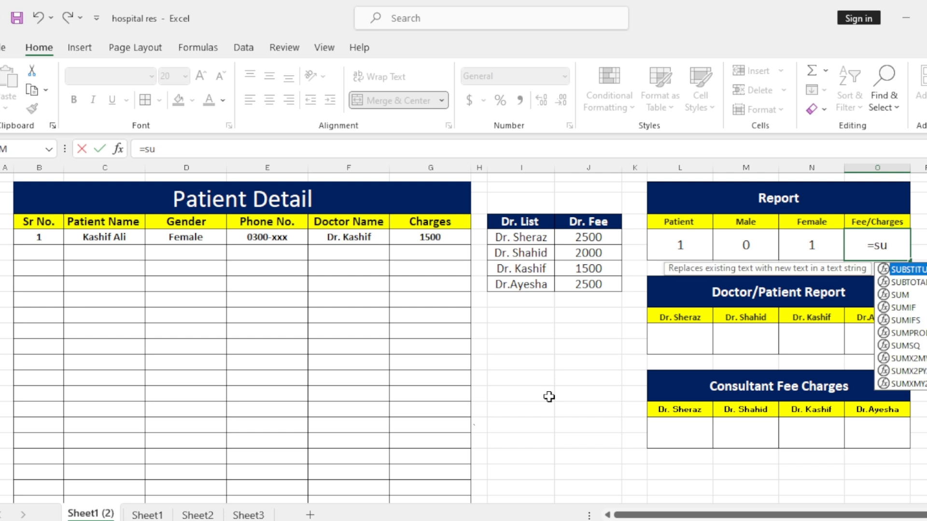
{"action": "type", "text": "m"}
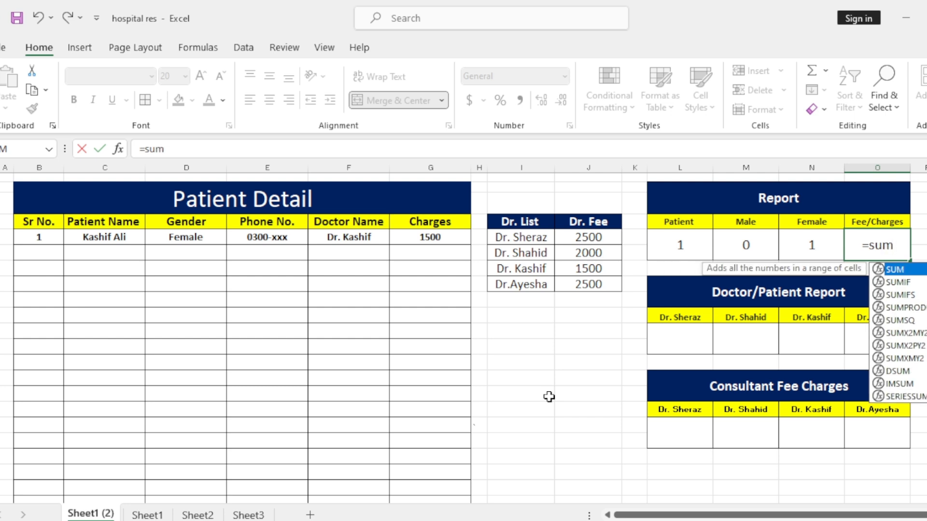
{"action": "type", "text": "("}
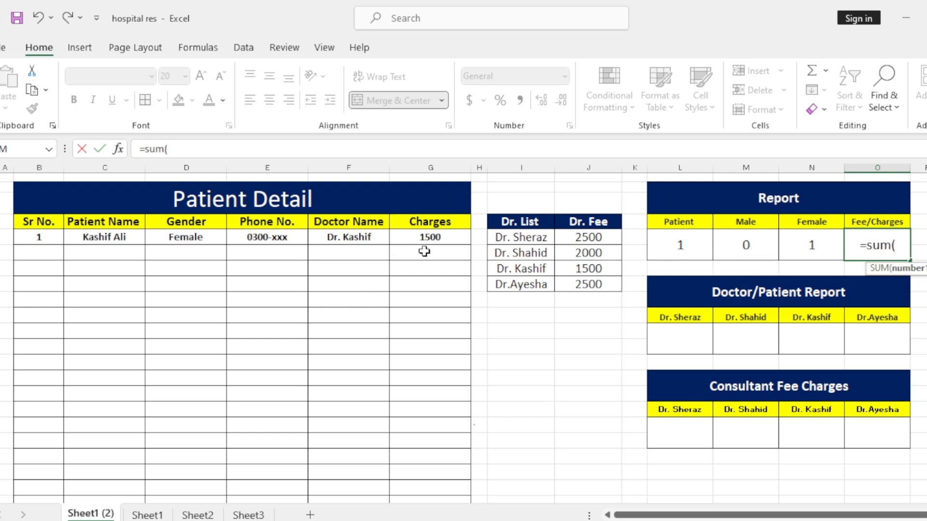
{"action": "left_click_drag", "start_coordinate": [425, 236], "coordinate": [437, 417]}
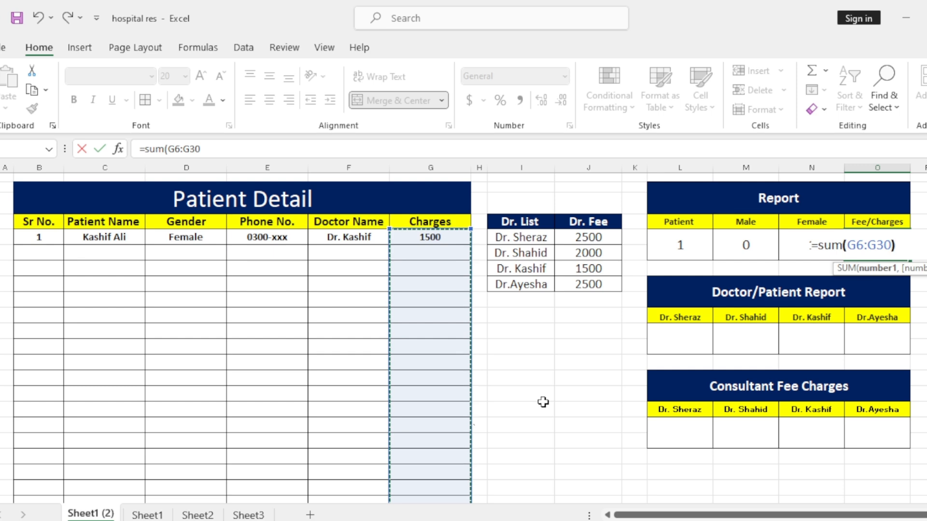
{"action": "key", "text": "Return"}
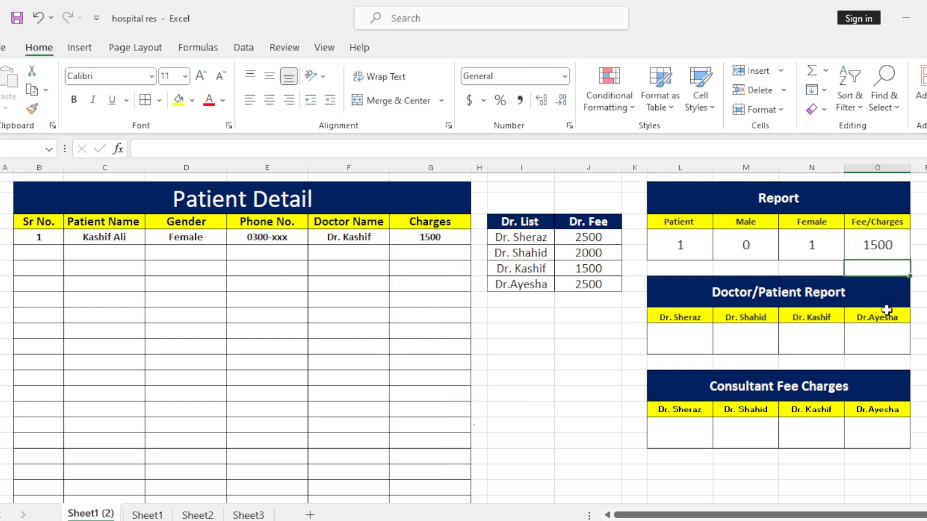
Widen the report columns L through O
{"action": "left_click_drag", "start_coordinate": [681, 166], "coordinate": [875, 196]}
{"action": "left_click_drag", "start_coordinate": [713, 166], "coordinate": [720, 166]}
{"action": "left_click", "coordinate": [729, 186]}
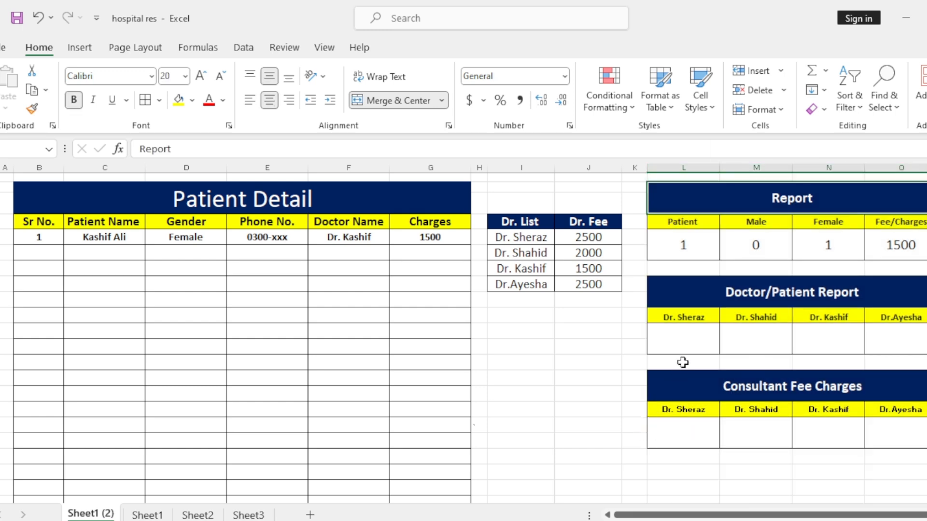
{"action": "left_click", "coordinate": [693, 335]}
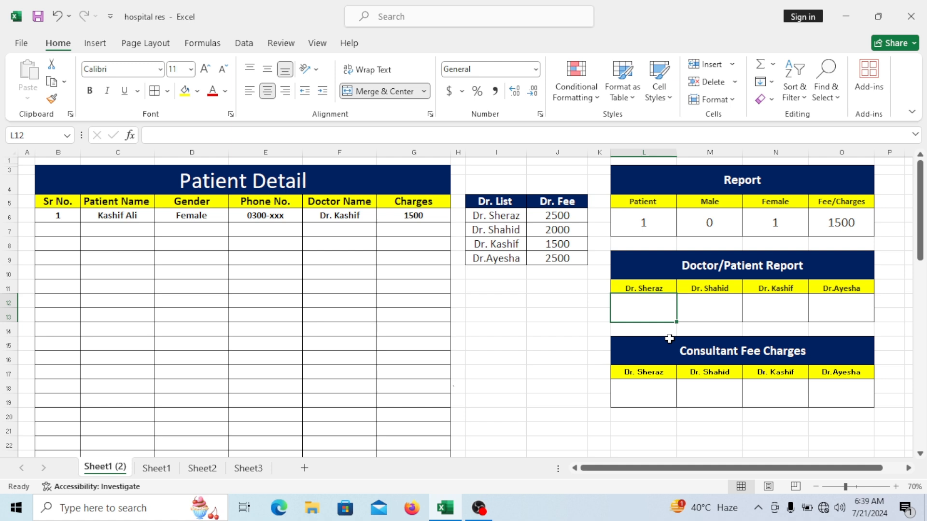
In L12 enter =COUNTIF($F$6:$F$30,L11) to count the first doctor's patients, giving 0
{"action": "type", "text": "=countif"}
{"action": "key", "text": "Tab"}
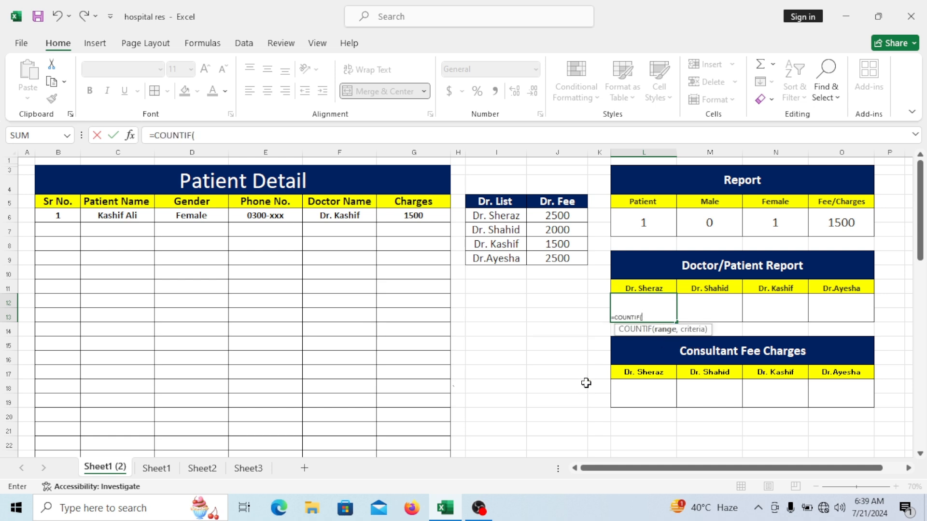
{"action": "left_click_drag", "start_coordinate": [359, 213], "coordinate": [359, 433]}
{"action": "scroll", "coordinate": [497, 338], "scroll_direction": "up", "scroll_amount": 3}
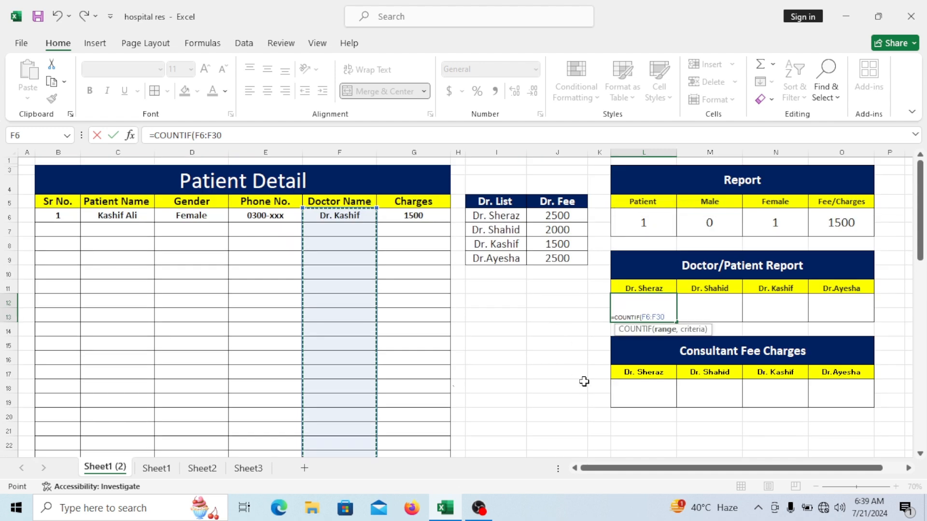
{"action": "key", "text": "F4"}
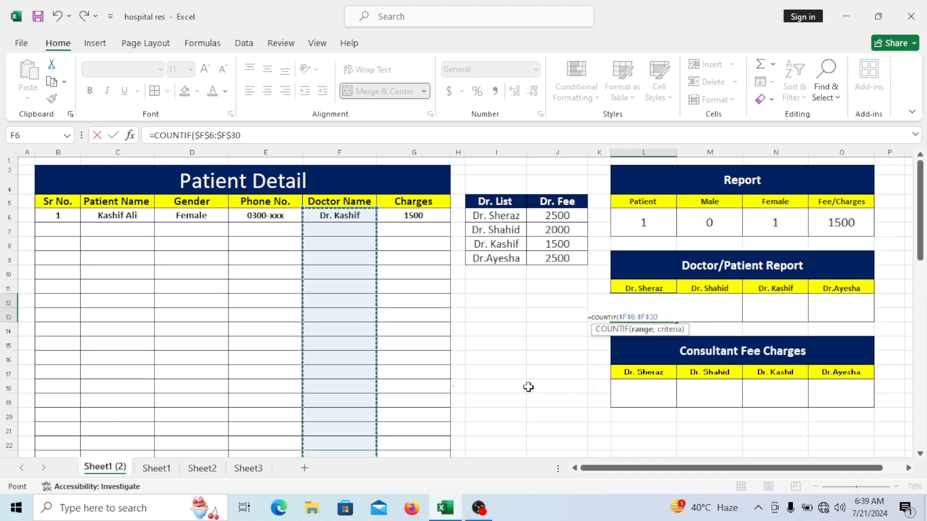
{"action": "type", "text": ","}
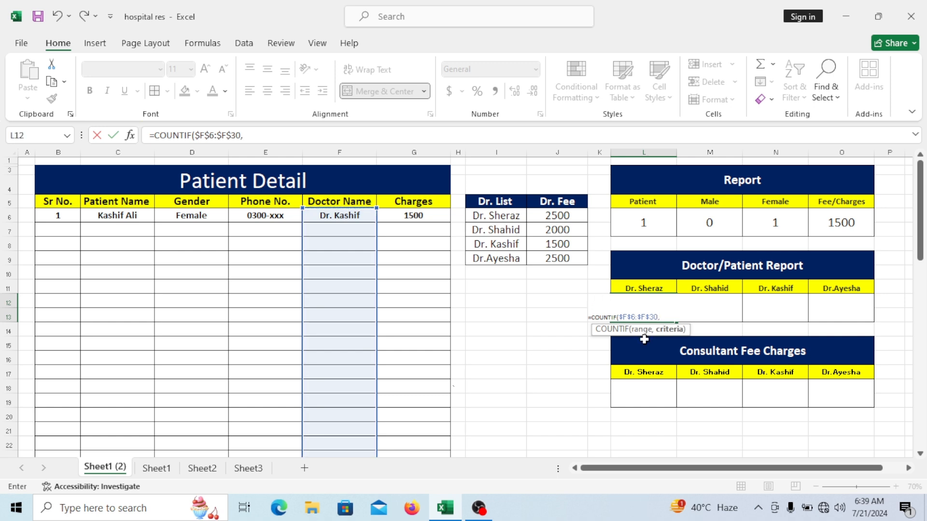
{"action": "left_click", "coordinate": [645, 288]}
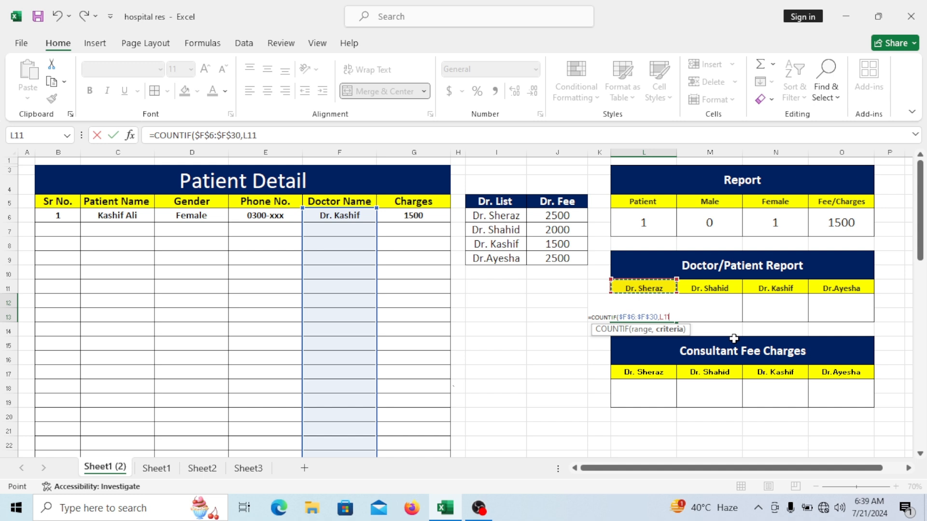
{"action": "key", "text": "Return"}
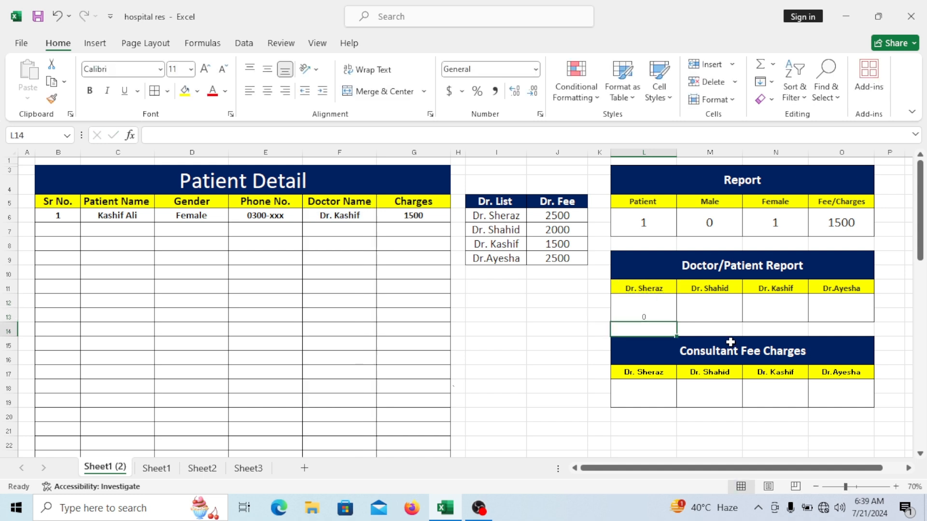
{"action": "left_click", "coordinate": [660, 313]}
{"action": "left_click", "coordinate": [682, 370]}
{"action": "left_click", "coordinate": [642, 311]}
{"action": "left_click_drag", "start_coordinate": [700, 308], "coordinate": [828, 309]}
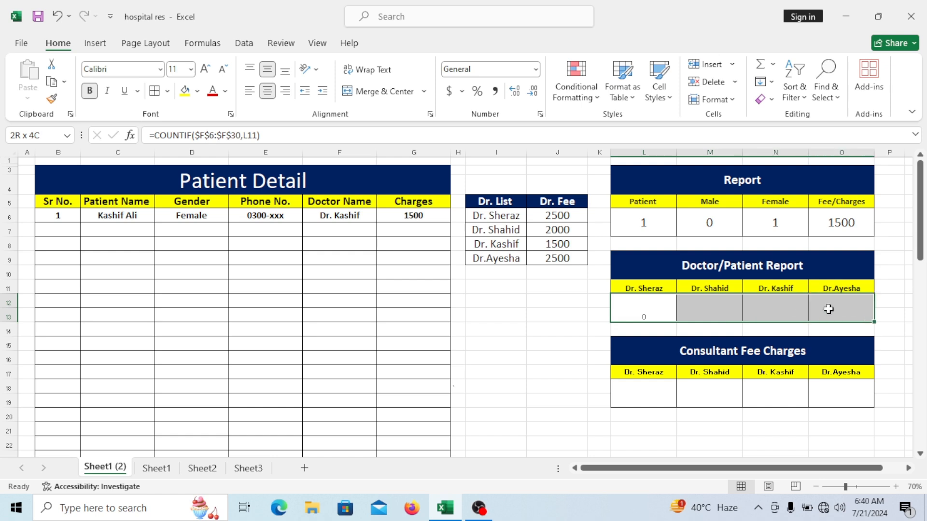
{"action": "left_click", "coordinate": [269, 70]}
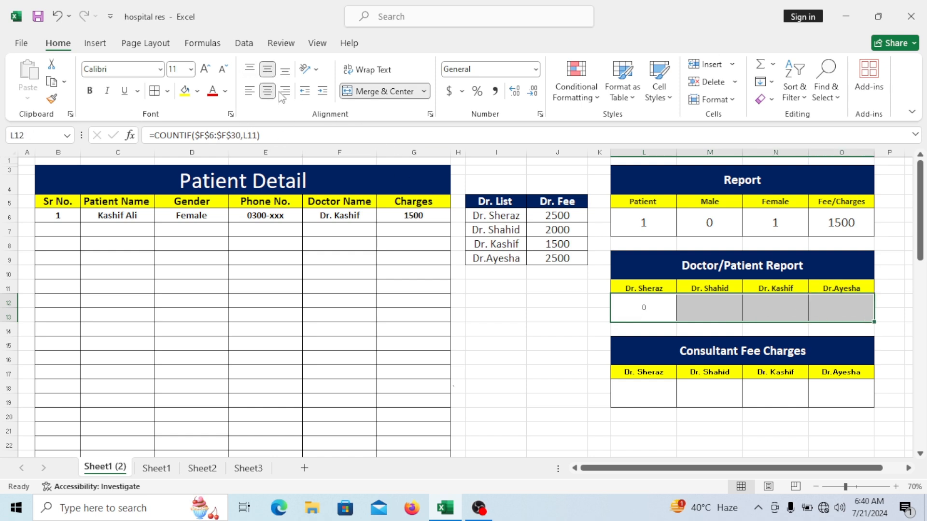
{"action": "left_click", "coordinate": [205, 69]}
{"action": "left_click", "coordinate": [205, 69]}
{"action": "left_click", "coordinate": [206, 69]}
{"action": "left_click", "coordinate": [223, 69]}
{"action": "key", "text": "ctrl+b"}
{"action": "left_click_drag", "start_coordinate": [652, 220], "coordinate": [824, 223]}
{"action": "key", "text": "ctrl+b"}
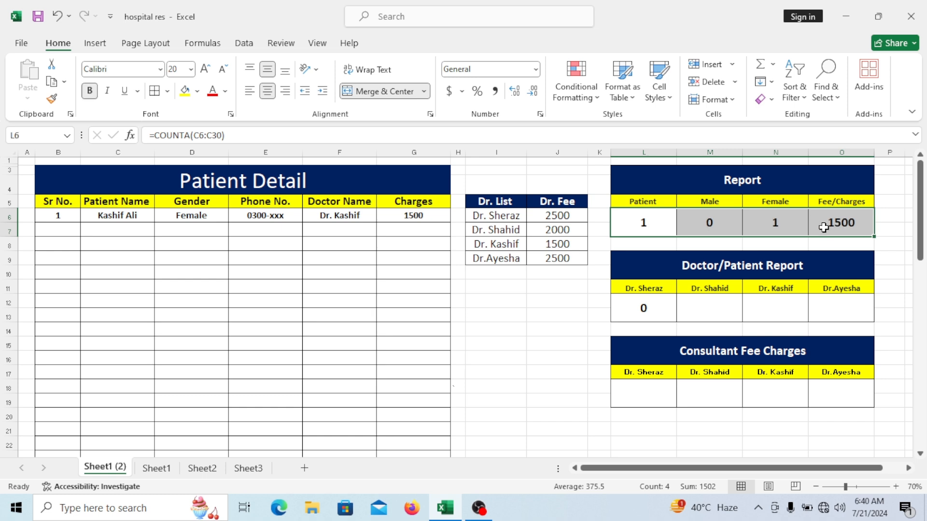
{"action": "left_click", "coordinate": [734, 329]}
{"action": "left_click", "coordinate": [696, 307]}
{"action": "left_click", "coordinate": [656, 320]}
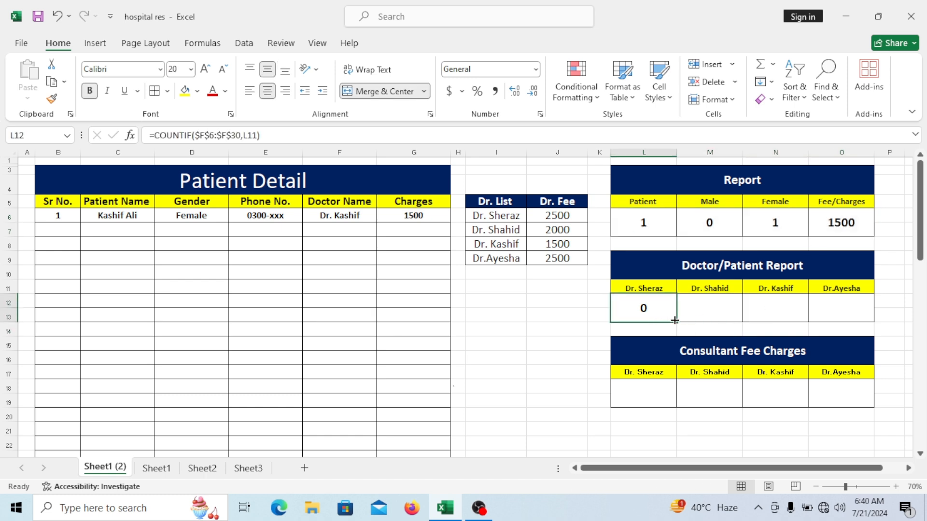
{"action": "left_click_drag", "start_coordinate": [676, 321], "coordinate": [853, 316]}
{"action": "left_click", "coordinate": [563, 328]}
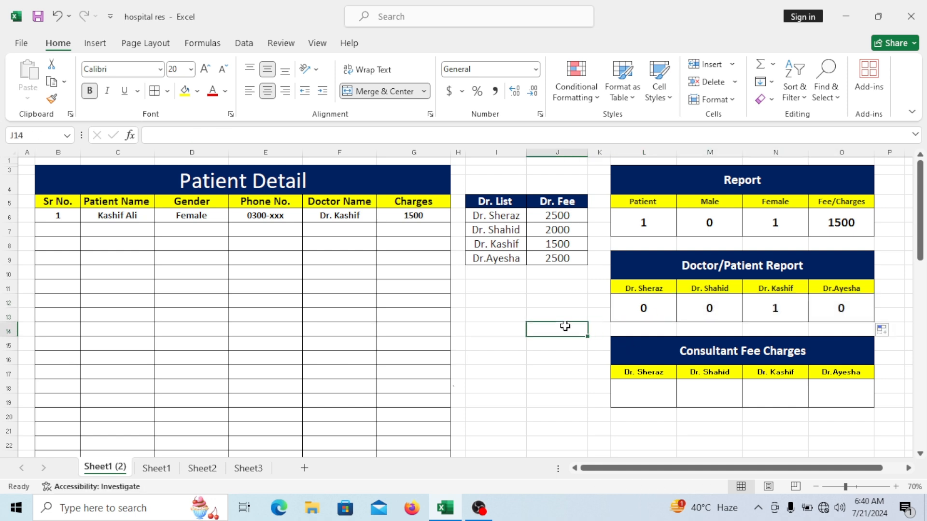
{"action": "left_click", "coordinate": [770, 309]}
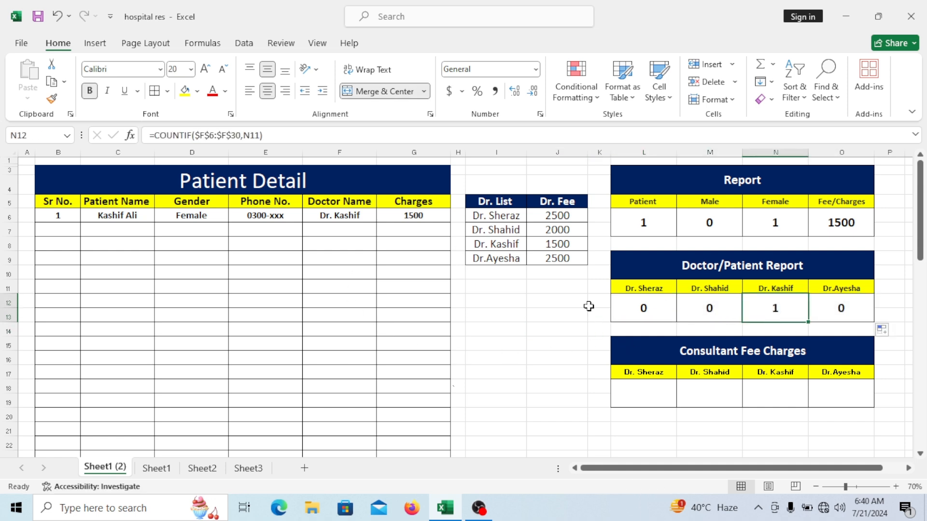
{"action": "left_click", "coordinate": [324, 215]}
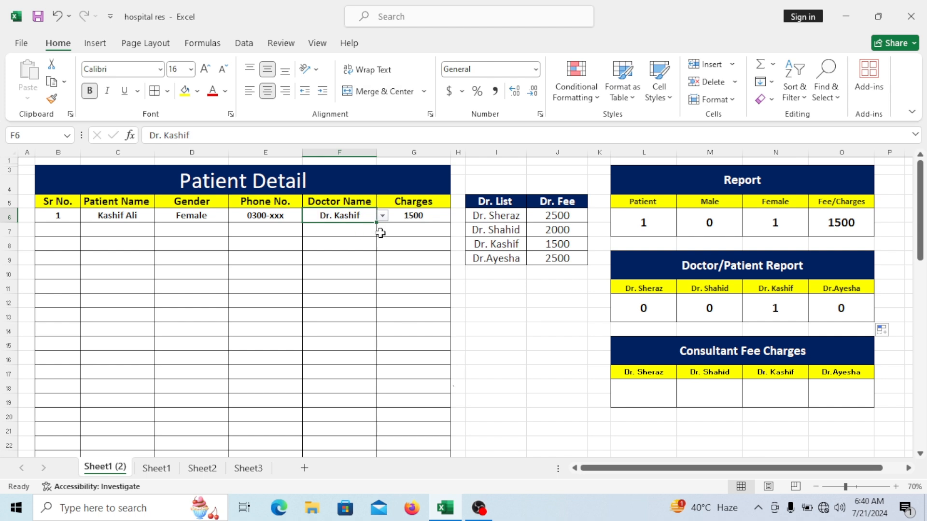
{"action": "left_click", "coordinate": [799, 313]}
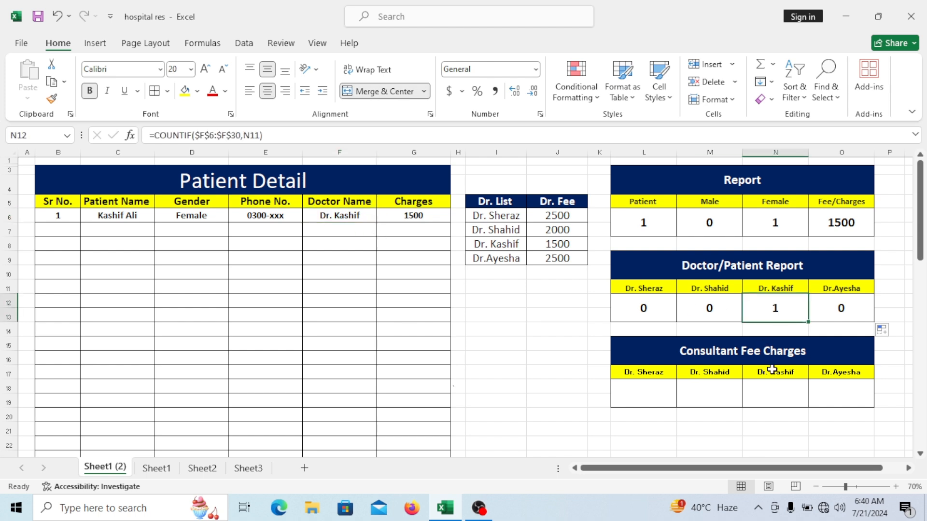
{"action": "left_click_drag", "start_coordinate": [921, 244], "coordinate": [925, 252]}
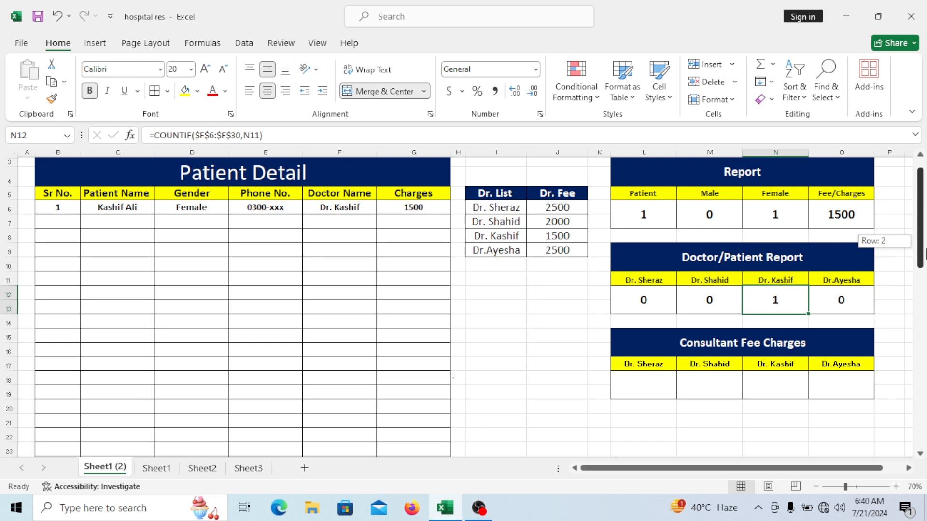
{"action": "left_click", "coordinate": [659, 389]}
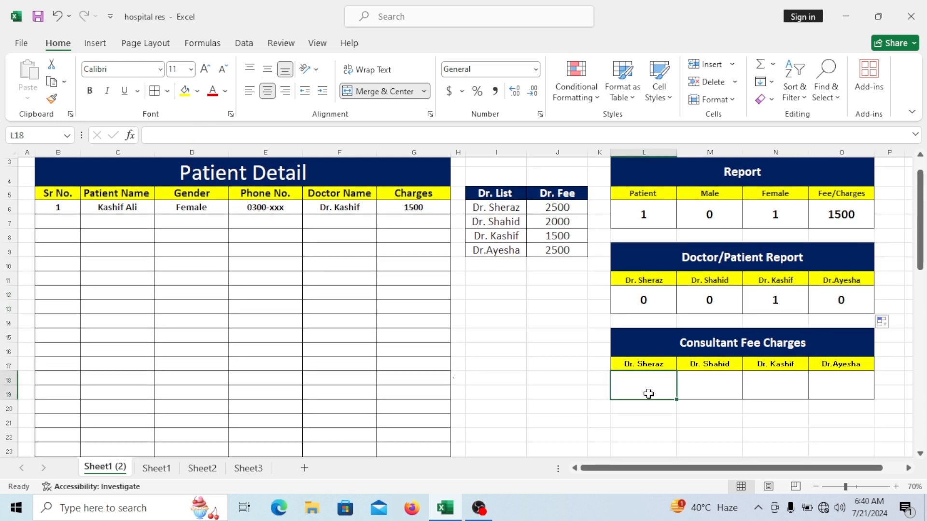
In L18 enter =SUMIF($F$6:$F$30,L17,$G$6:$G$30) to total the first doctor's fees
{"action": "left_click", "coordinate": [722, 387]}
{"action": "left_click", "coordinate": [776, 380]}
{"action": "left_click", "coordinate": [667, 389]}
{"action": "type", "text": "="}
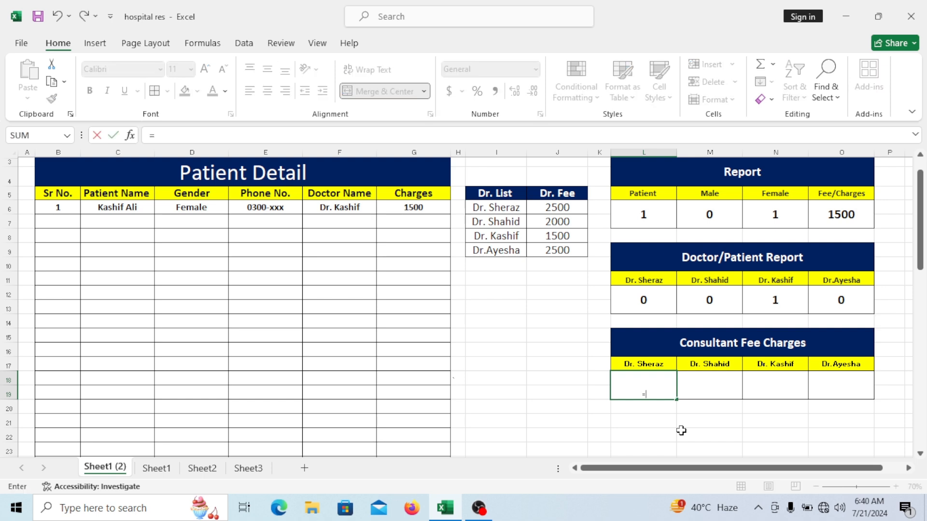
{"action": "type", "text": "sumif"}
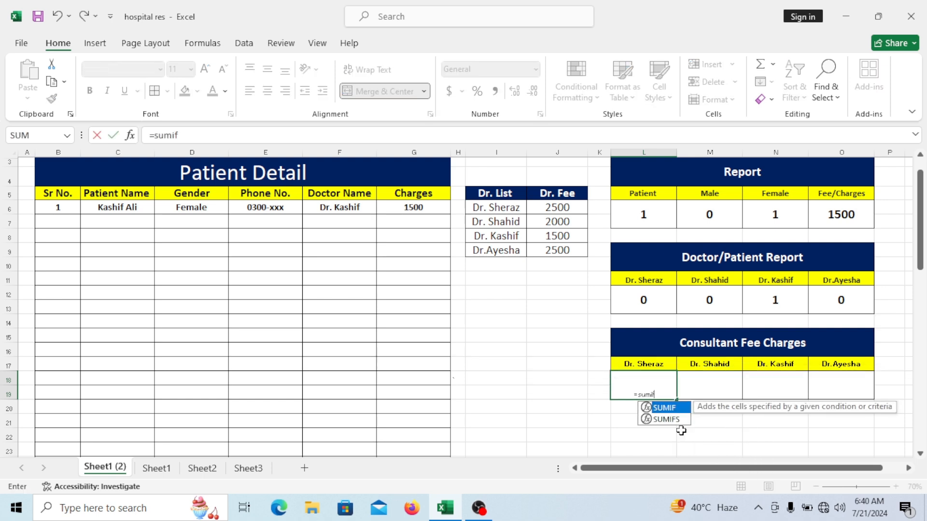
{"action": "key", "text": "Tab"}
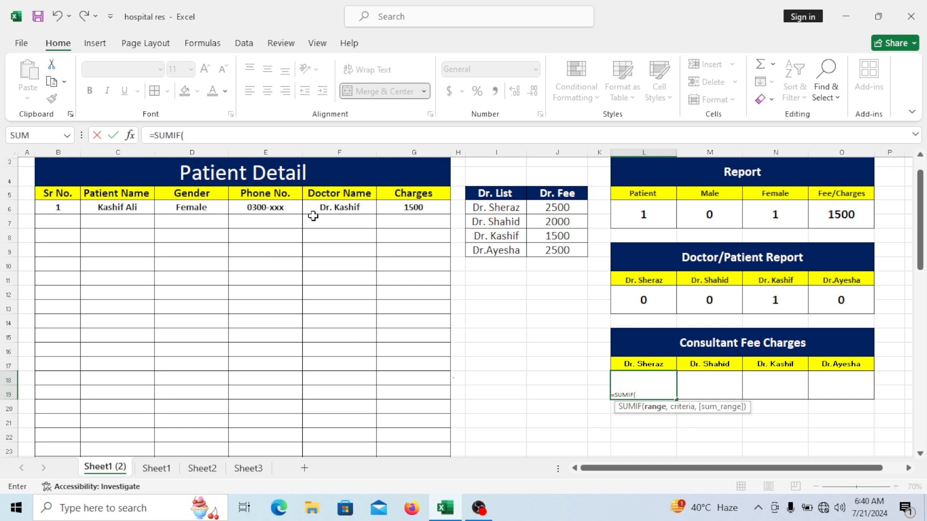
{"action": "left_click_drag", "start_coordinate": [345, 203], "coordinate": [375, 364]}
{"action": "scroll", "coordinate": [375, 364], "scroll_direction": "up", "scroll_amount": 5}
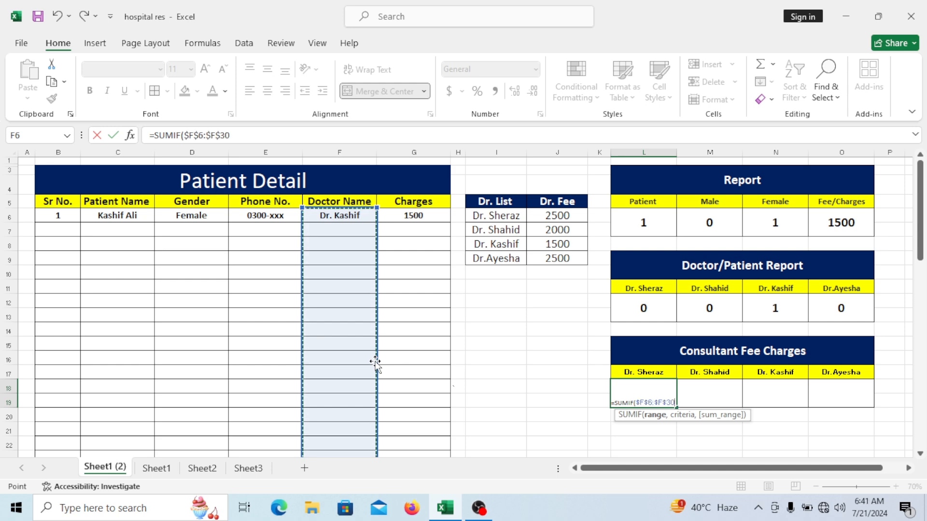
{"action": "key", "text": "F4"}
{"action": "type", "text": ","}
{"action": "scroll", "coordinate": [723, 368], "scroll_direction": "down", "scroll_amount": 2}
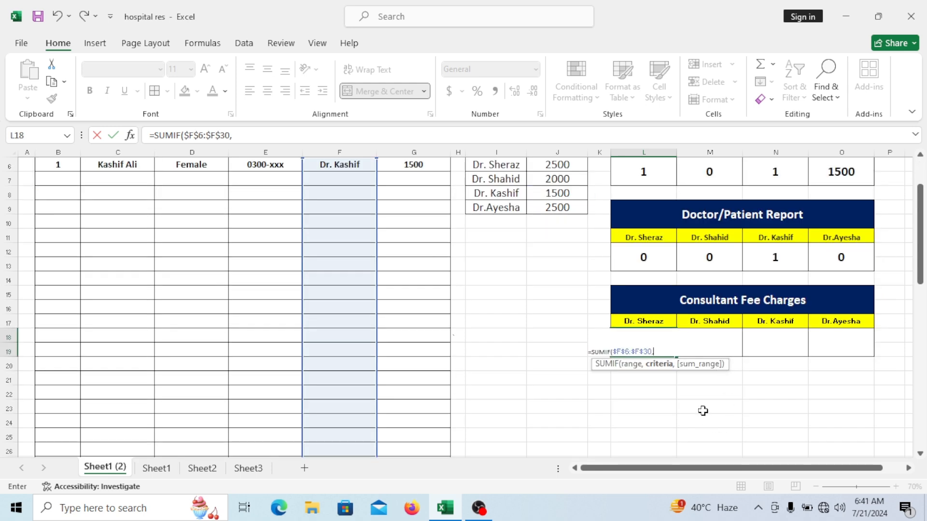
{"action": "left_click", "coordinate": [641, 321]}
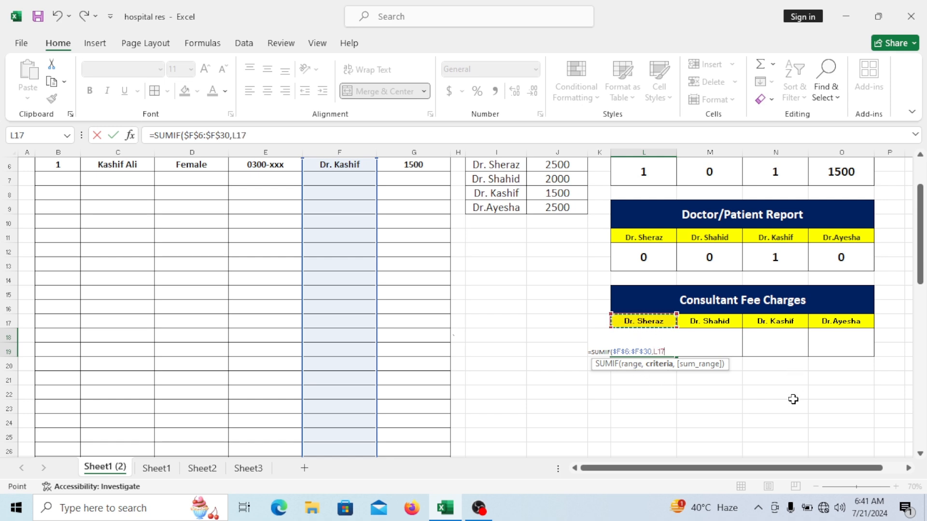
{"action": "type", "text": ","}
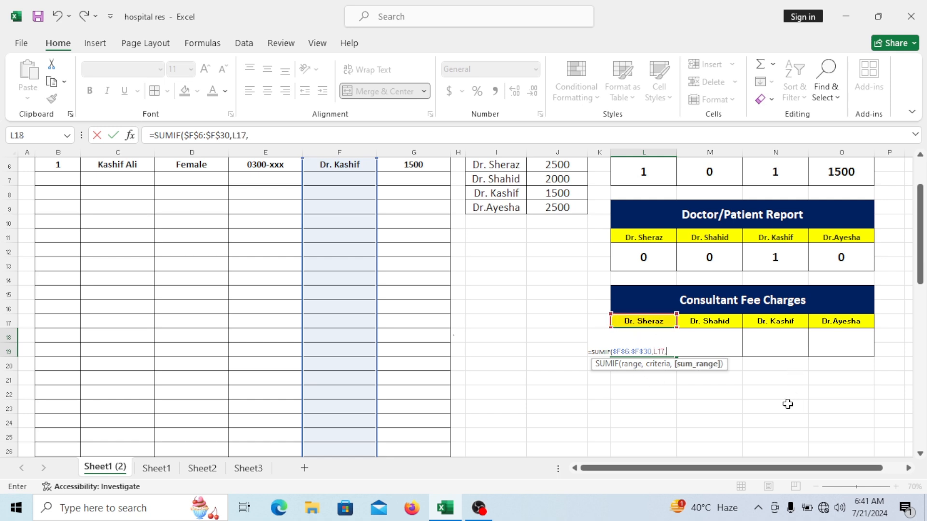
{"action": "scroll", "coordinate": [443, 278], "scroll_direction": "up", "scroll_amount": 1}
{"action": "left_click_drag", "start_coordinate": [429, 207], "coordinate": [439, 314]}
{"action": "scroll", "coordinate": [439, 306], "scroll_direction": "up", "scroll_amount": 6}
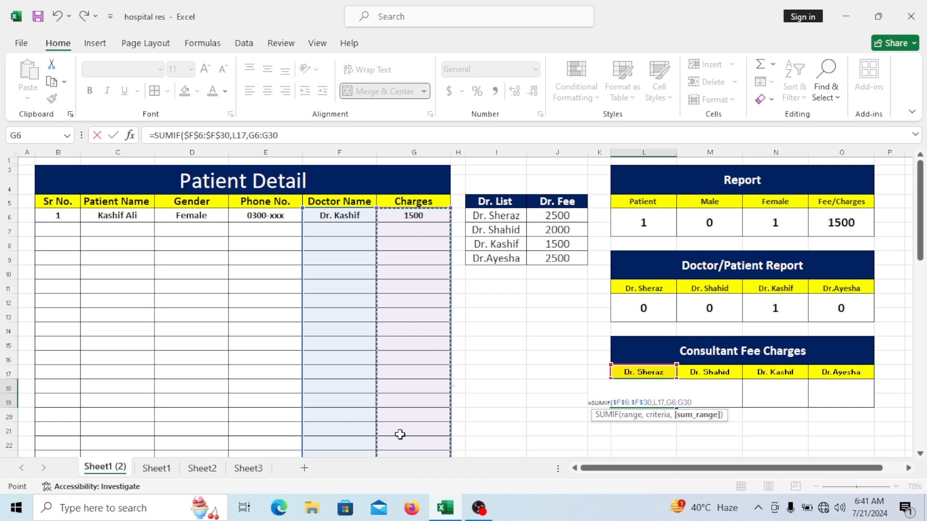
{"action": "key", "text": "F4"}
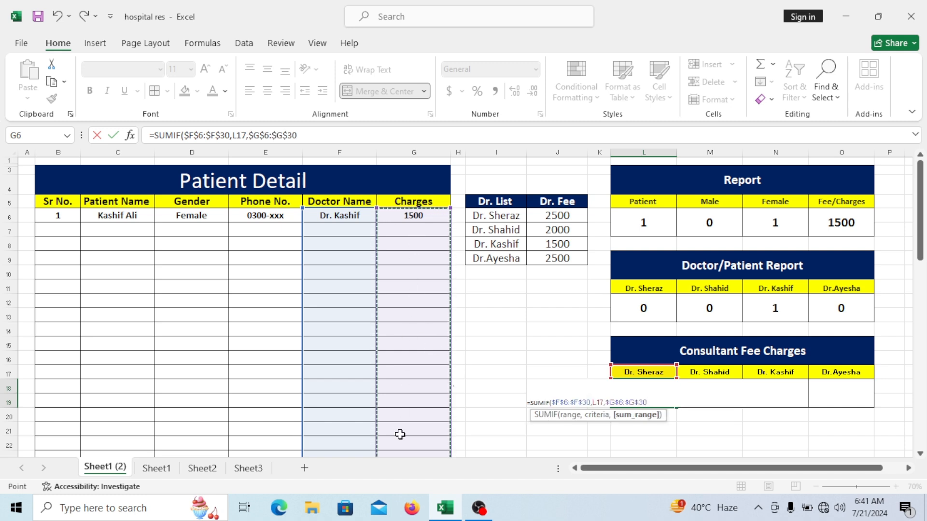
{"action": "key", "text": "Return"}
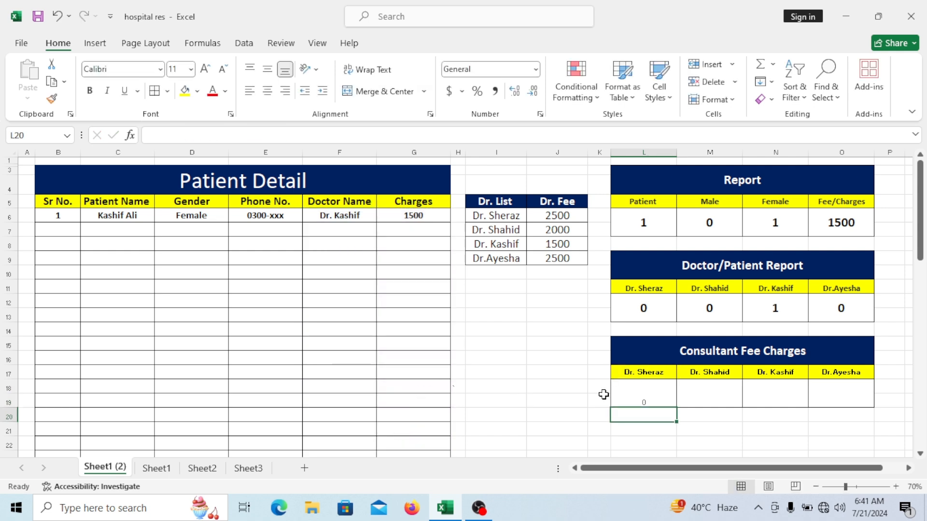
Fill the SUMIF formula right to O18, giving 0, 0, 1500, 0
{"action": "left_click", "coordinate": [638, 393]}
{"action": "left_click", "coordinate": [654, 441]}
{"action": "left_click", "coordinate": [640, 401]}
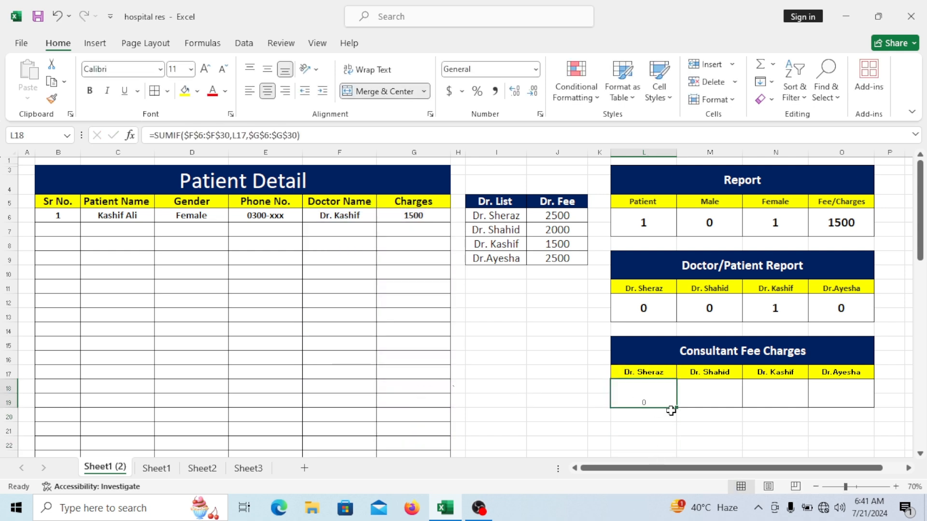
{"action": "left_click_drag", "start_coordinate": [679, 410], "coordinate": [849, 405]}
{"action": "left_click", "coordinate": [776, 403]}
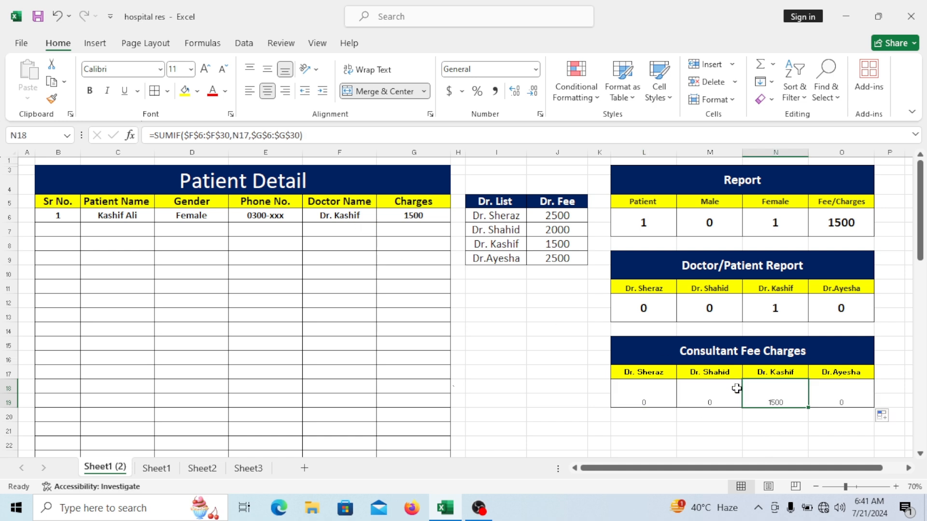
Middle-align the four fee totals and enlarge their font three steps
{"action": "left_click_drag", "start_coordinate": [628, 393], "coordinate": [834, 403]}
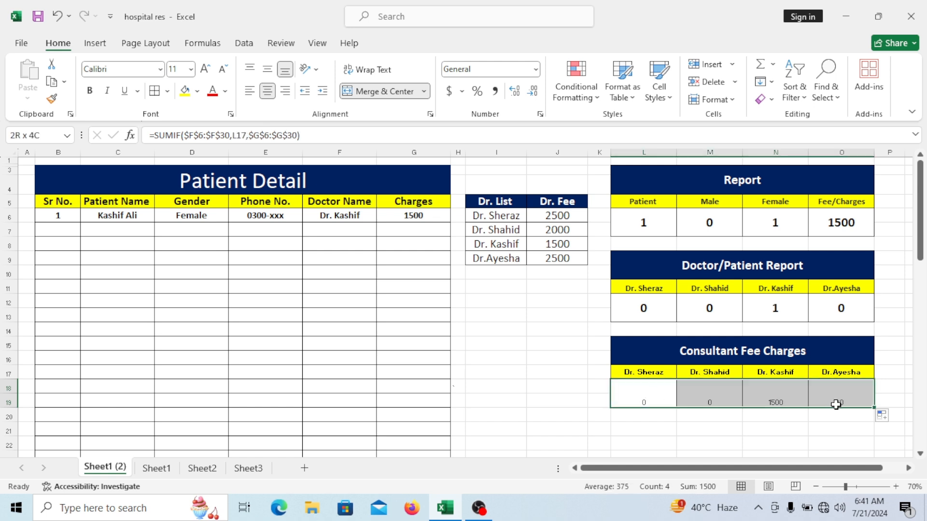
{"action": "left_click", "coordinate": [267, 69]}
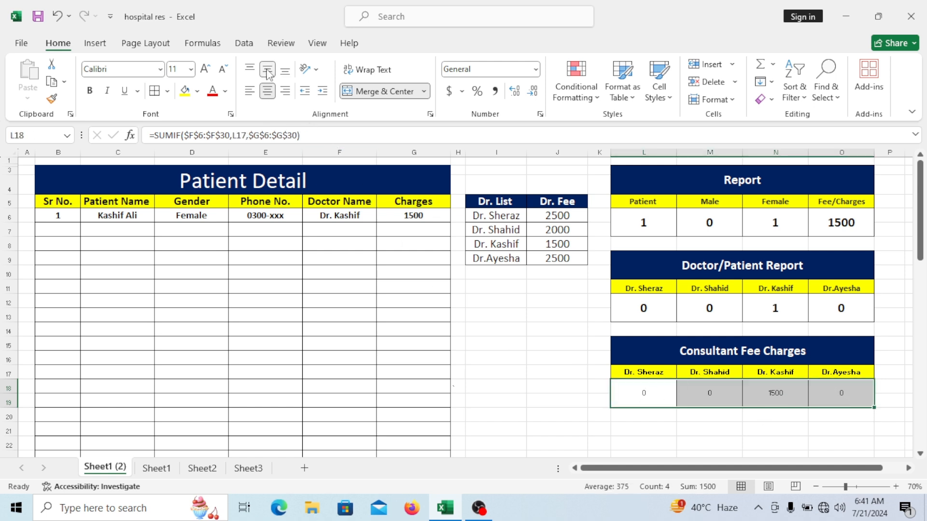
{"action": "left_click", "coordinate": [205, 69]}
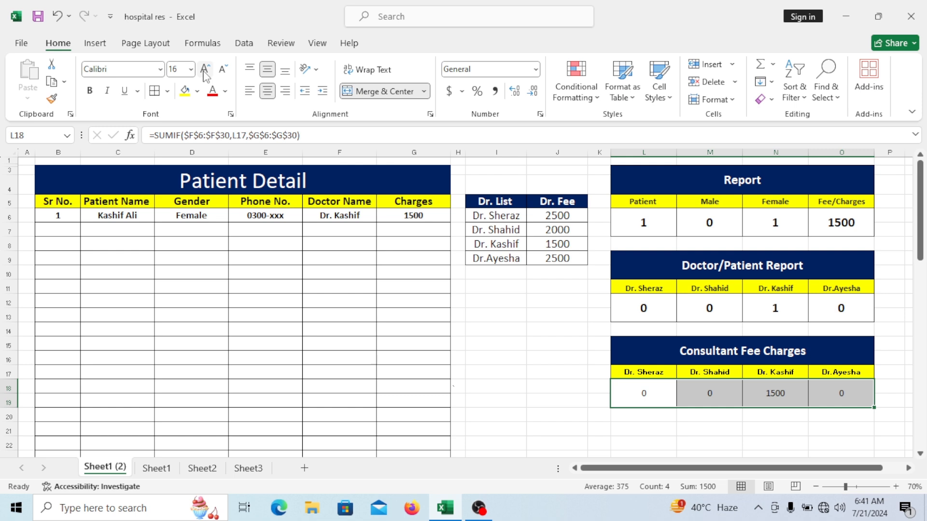
{"action": "left_click", "coordinate": [204, 69]}
{"action": "left_click", "coordinate": [205, 69]}
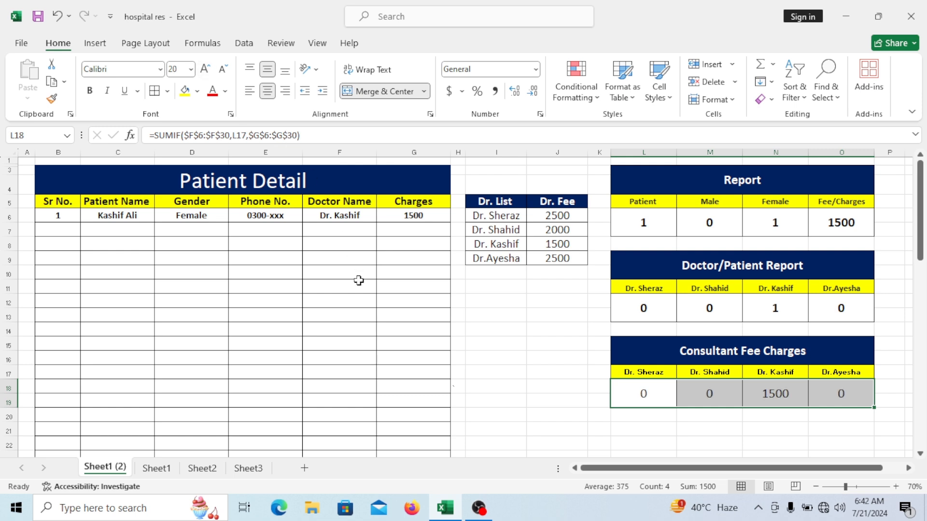
{"action": "left_click", "coordinate": [533, 357]}
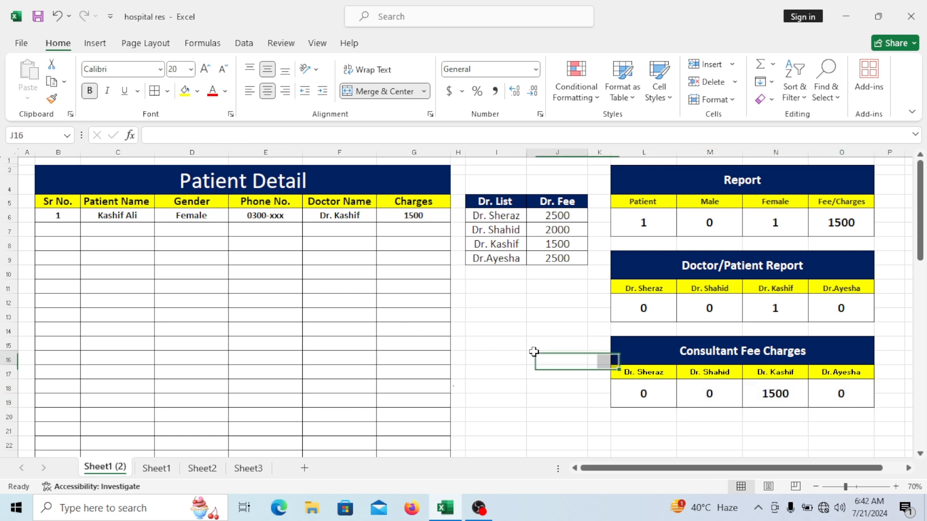
Widen the Patient Name column C
{"action": "left_click", "coordinate": [688, 475]}
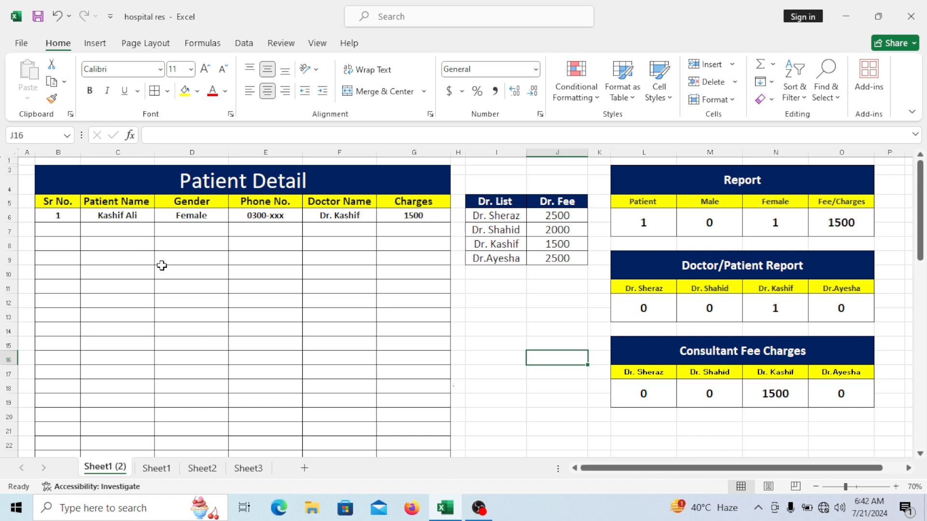
{"action": "left_click_drag", "start_coordinate": [156, 156], "coordinate": [170, 156]}
{"action": "left_click", "coordinate": [247, 213]}
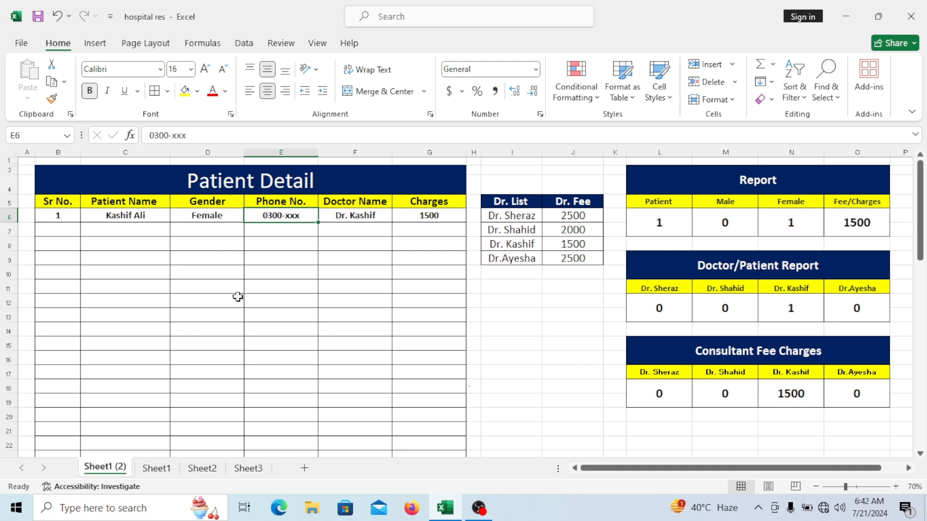
Turn off the sheet gridlines from the View tab
{"action": "left_click", "coordinate": [554, 353]}
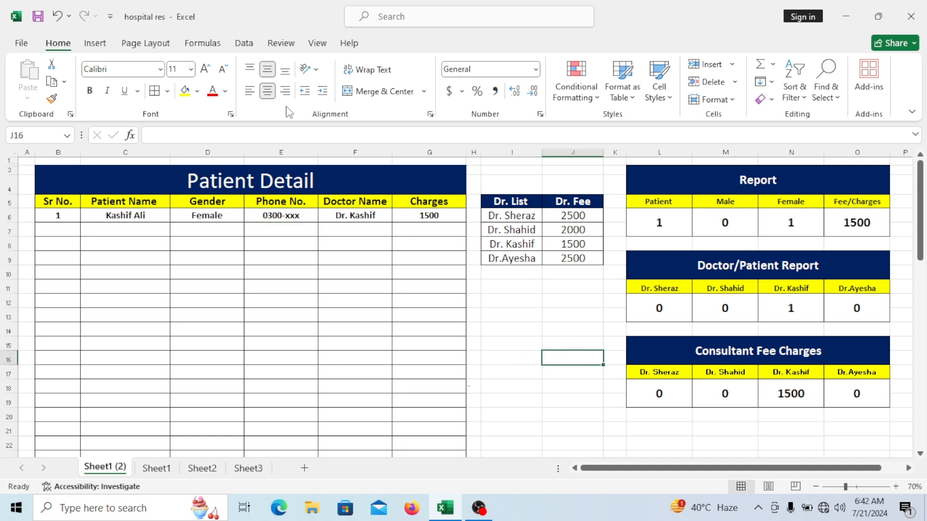
{"action": "left_click", "coordinate": [280, 43]}
{"action": "left_click", "coordinate": [317, 43]}
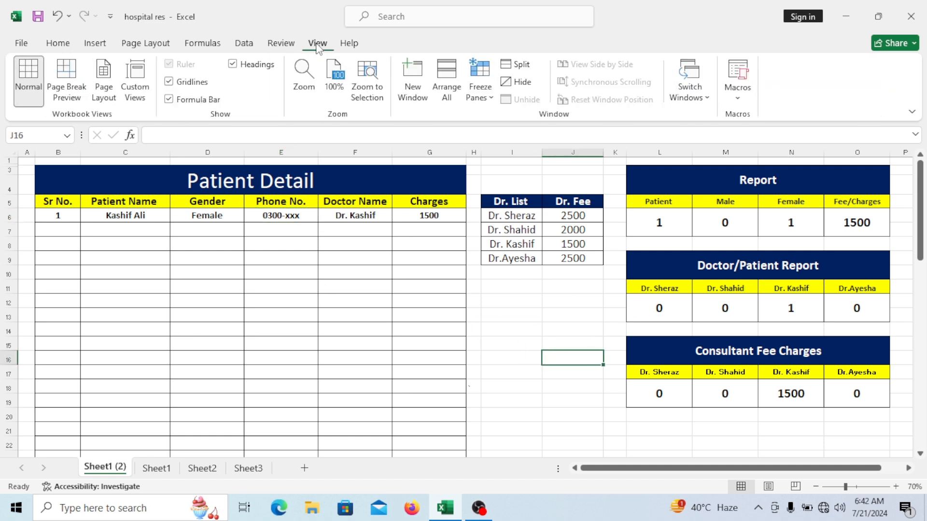
{"action": "left_click", "coordinate": [169, 81]}
{"action": "left_click", "coordinate": [550, 329]}
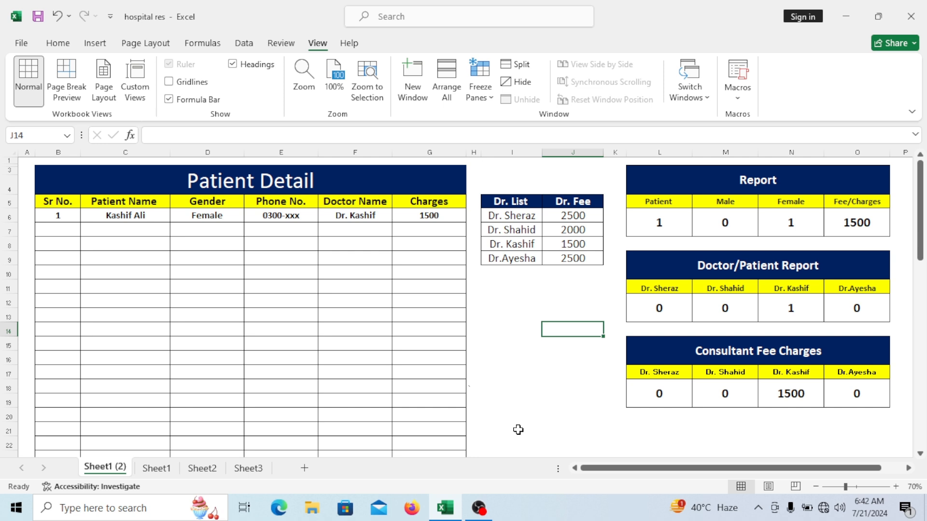
Number the Sr No. column 1 to 25 by entering 2 in B7 and filling B6:B7 down to B30
{"action": "left_click", "coordinate": [72, 230]}
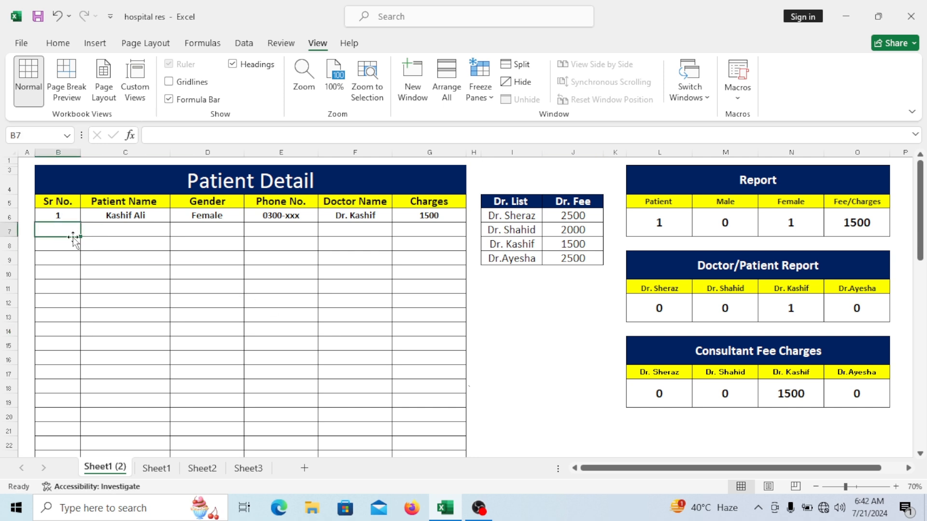
{"action": "type", "text": "2"}
{"action": "left_click", "coordinate": [68, 215]}
{"action": "left_click_drag", "start_coordinate": [68, 215], "coordinate": [77, 414]}
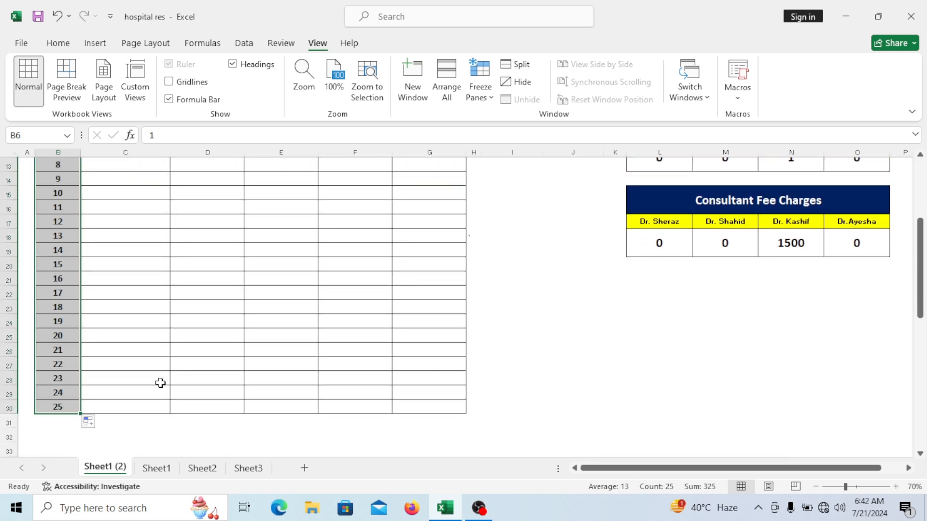
{"action": "scroll", "coordinate": [160, 383], "scroll_direction": "up", "scroll_amount": 3}
{"action": "scroll", "coordinate": [160, 383], "scroll_direction": "up", "scroll_amount": 1}
Enter the second patient's name in C7 and set their gender to Female
{"action": "left_click", "coordinate": [134, 337]}
{"action": "left_click", "coordinate": [135, 234]}
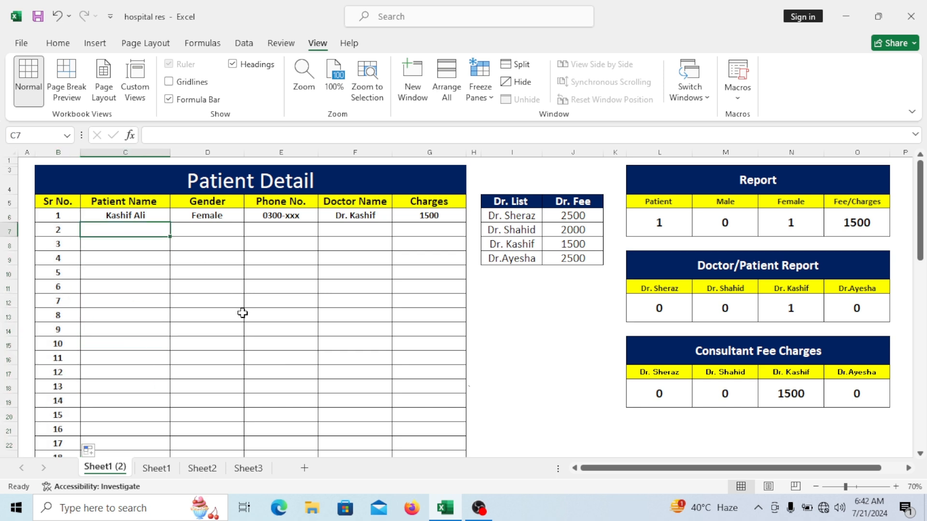
{"action": "type", "text": "Majid A"}
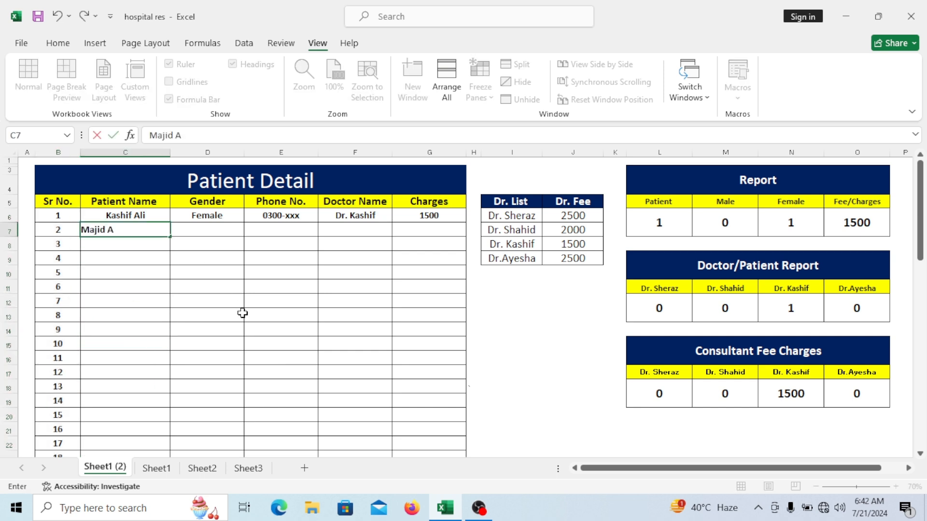
{"action": "type", "text": "li"}
{"action": "key", "text": "Tab"}
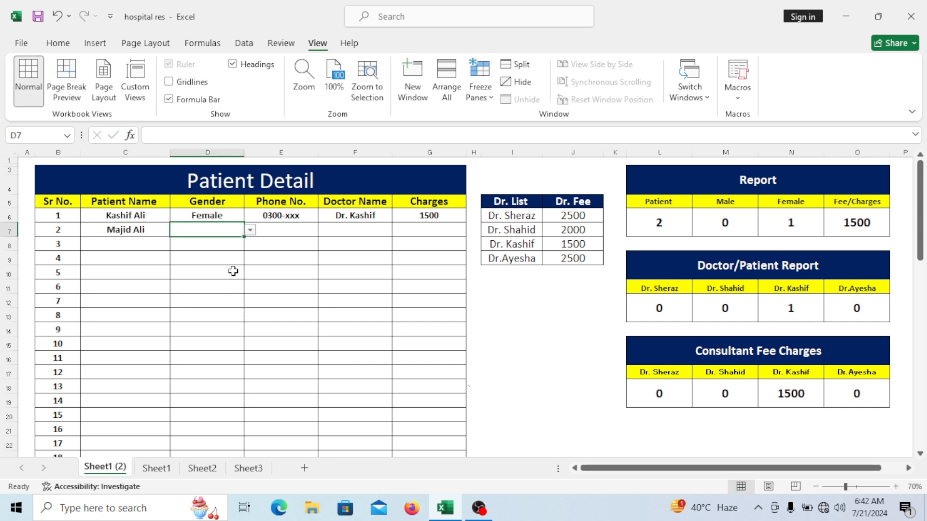
{"action": "left_click", "coordinate": [250, 232]}
{"action": "left_click", "coordinate": [203, 252]}
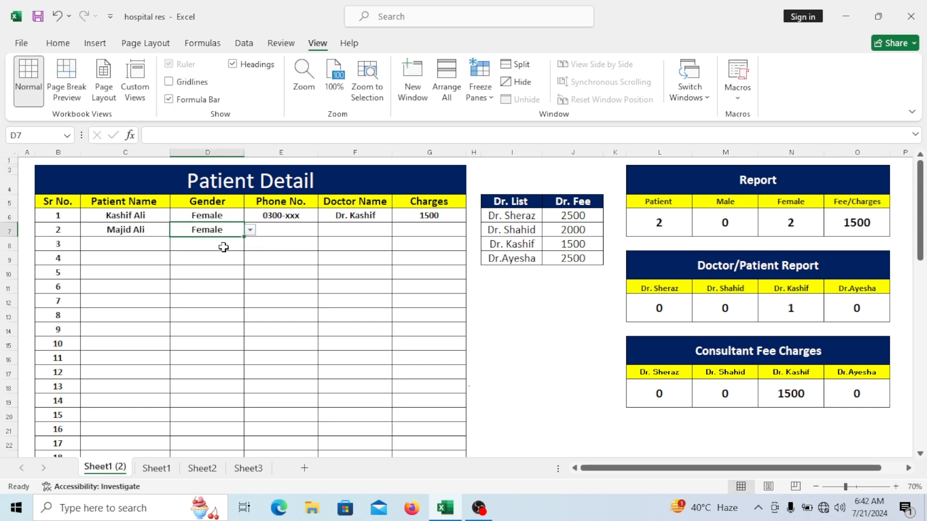
Change patient 1's gender to Male and enter patient 2's phone number
{"action": "left_click", "coordinate": [244, 216]}
{"action": "left_click", "coordinate": [250, 216]}
{"action": "left_click", "coordinate": [208, 230]}
{"action": "left_click", "coordinate": [274, 234]}
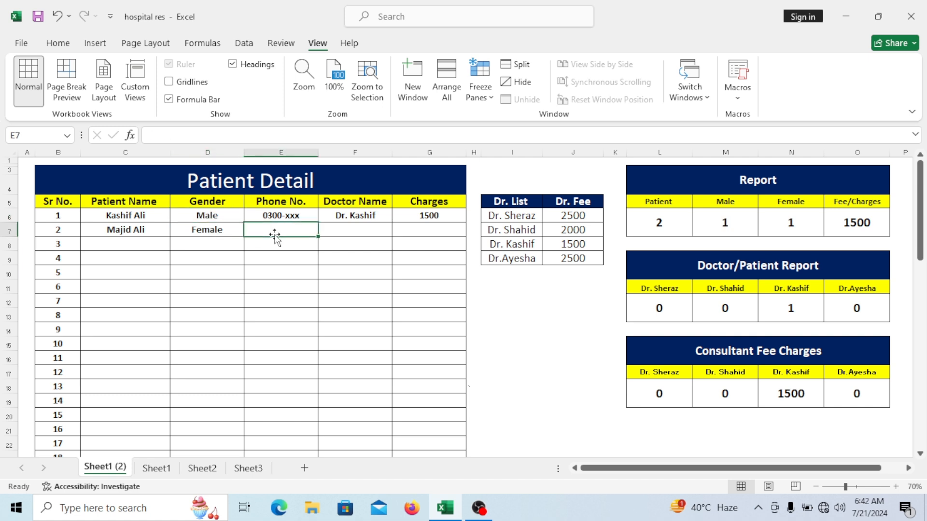
{"action": "type", "text": "0300"}
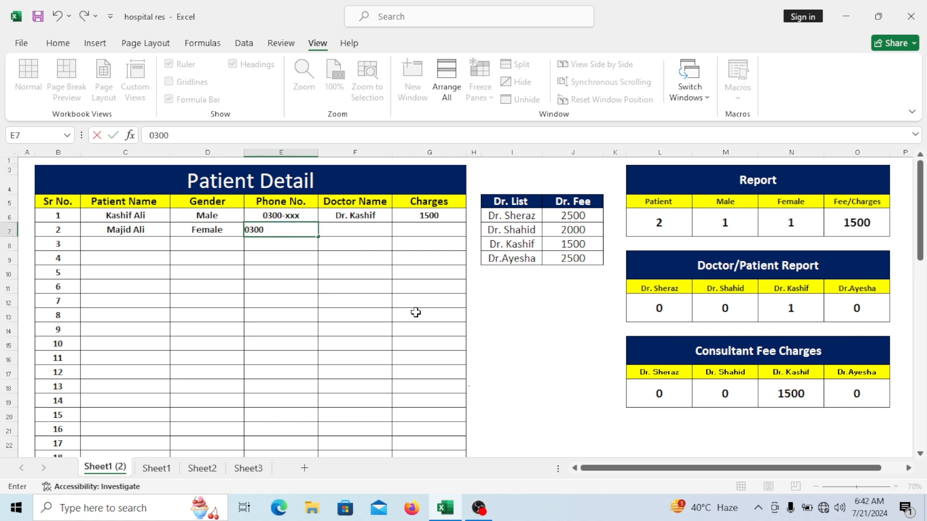
{"action": "type", "text": "-xxx"}
{"action": "key", "text": "Tab"}
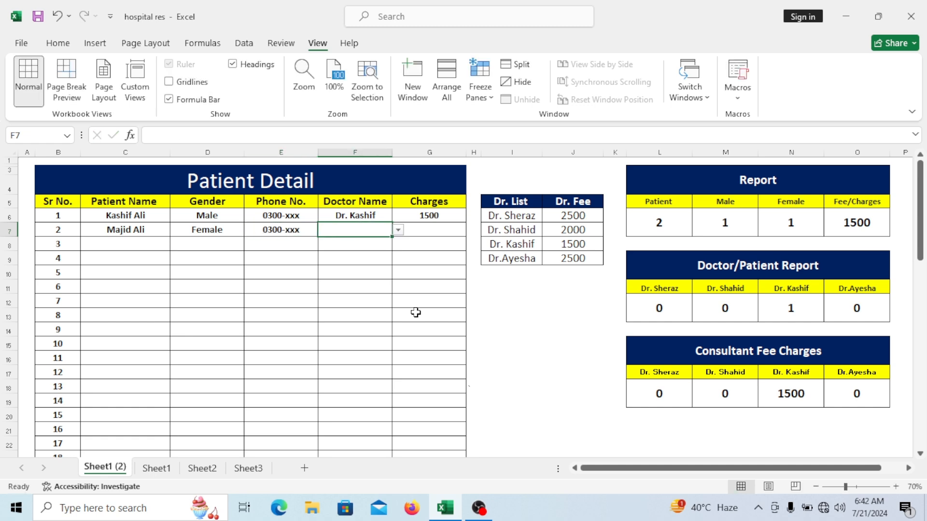
Assign patient 2 the fourth listed doctor and a 2500 charge
{"action": "left_click", "coordinate": [399, 230]}
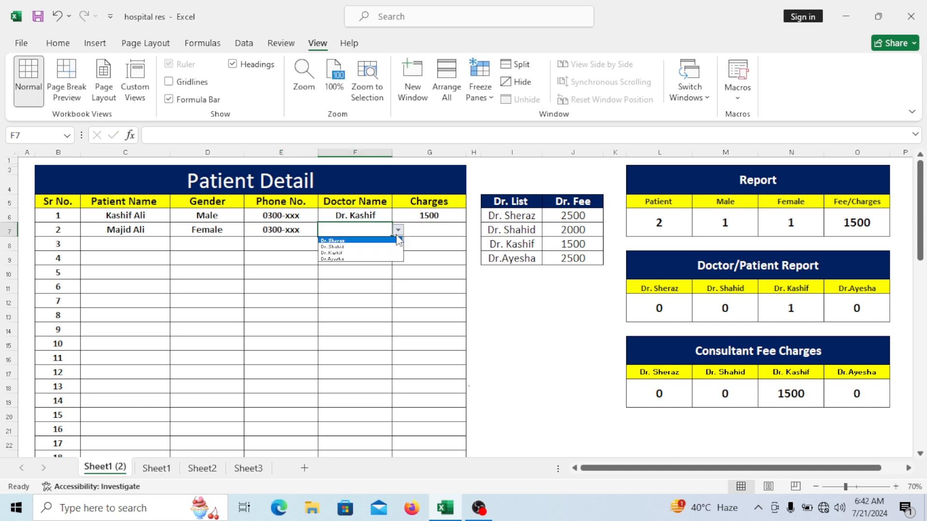
{"action": "left_click", "coordinate": [370, 259]}
{"action": "left_click", "coordinate": [424, 236]}
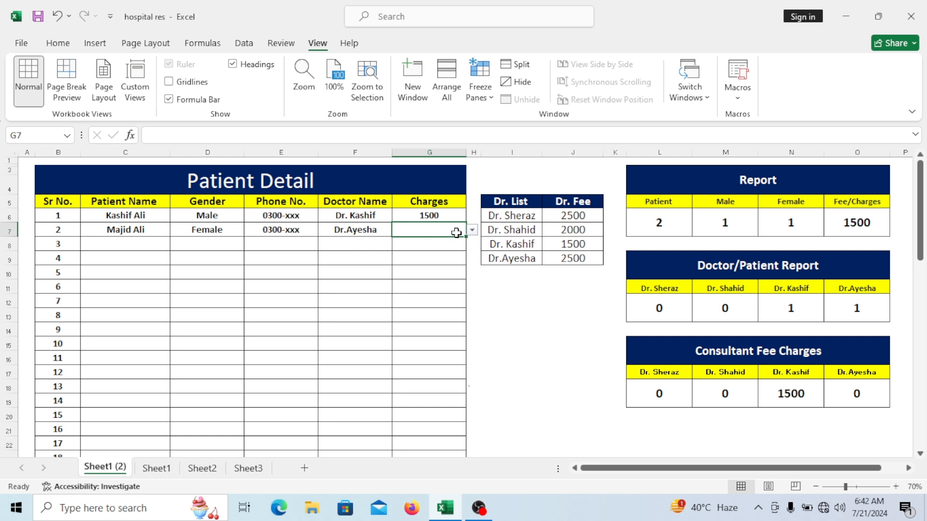
{"action": "left_click", "coordinate": [472, 230]}
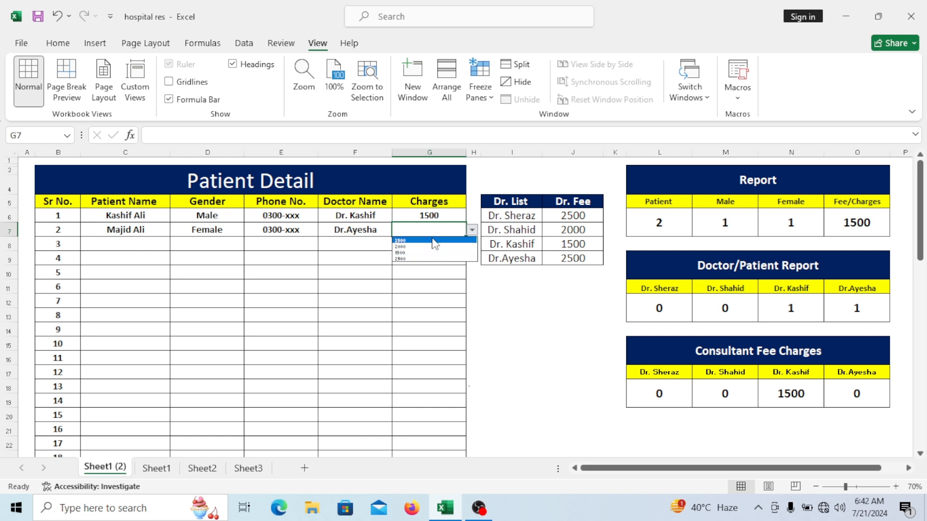
{"action": "left_click", "coordinate": [435, 260]}
{"action": "left_click", "coordinate": [472, 286]}
{"action": "left_click", "coordinate": [380, 247]}
Check the Report formulas in L6, M6 and N6, now showing 2, 1 and 1
{"action": "left_click", "coordinate": [676, 221]}
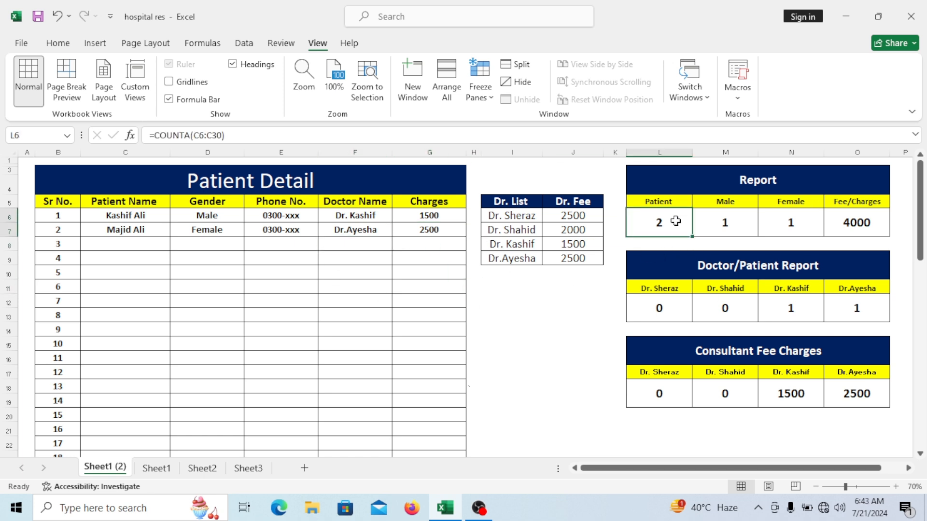
{"action": "left_click", "coordinate": [715, 220]}
{"action": "left_click", "coordinate": [793, 224]}
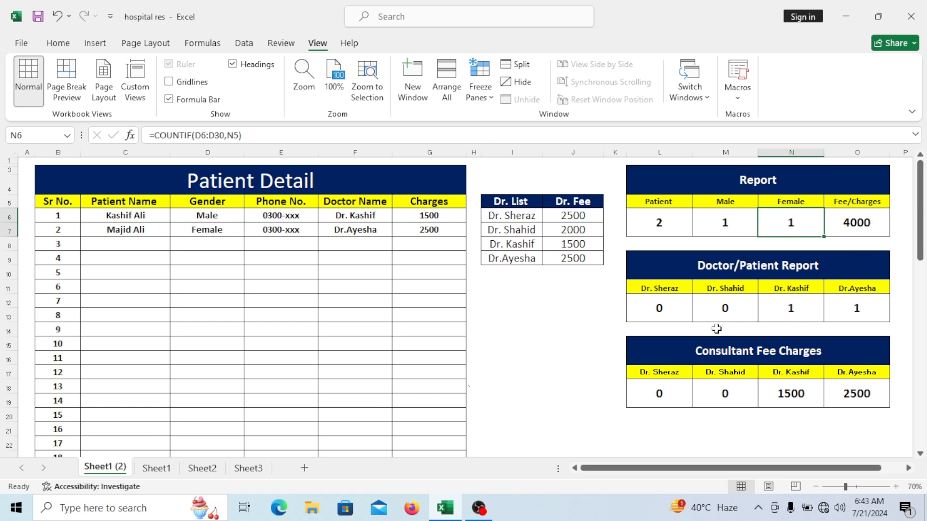
{"action": "left_click", "coordinate": [662, 309]}
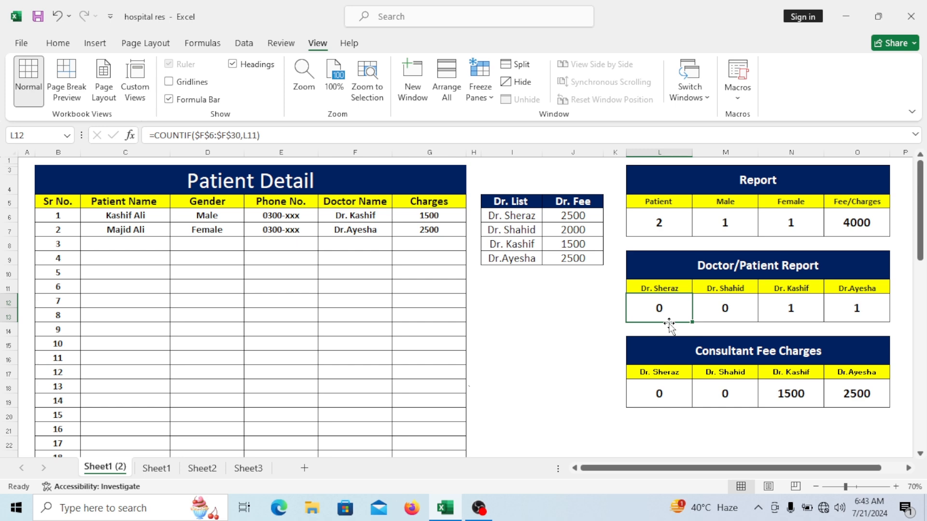
{"action": "left_click", "coordinate": [720, 308]}
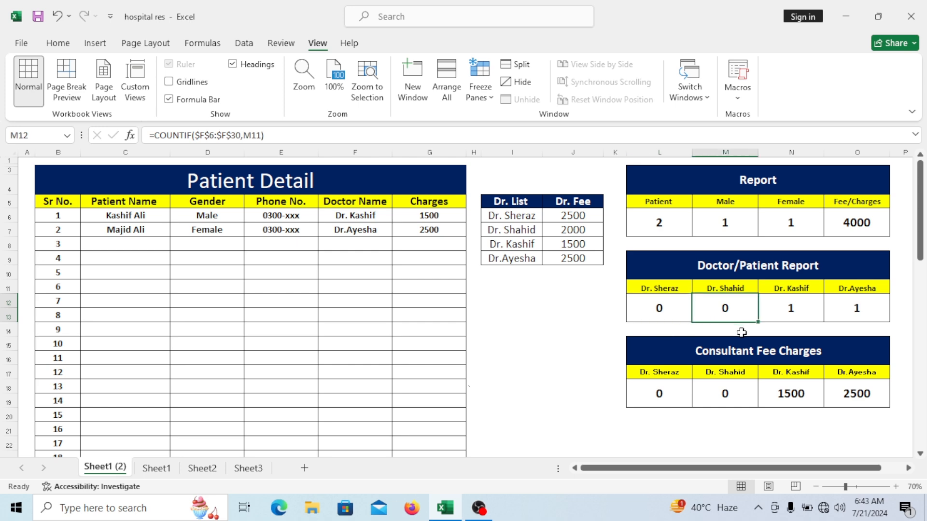
{"action": "left_click", "coordinate": [773, 314]}
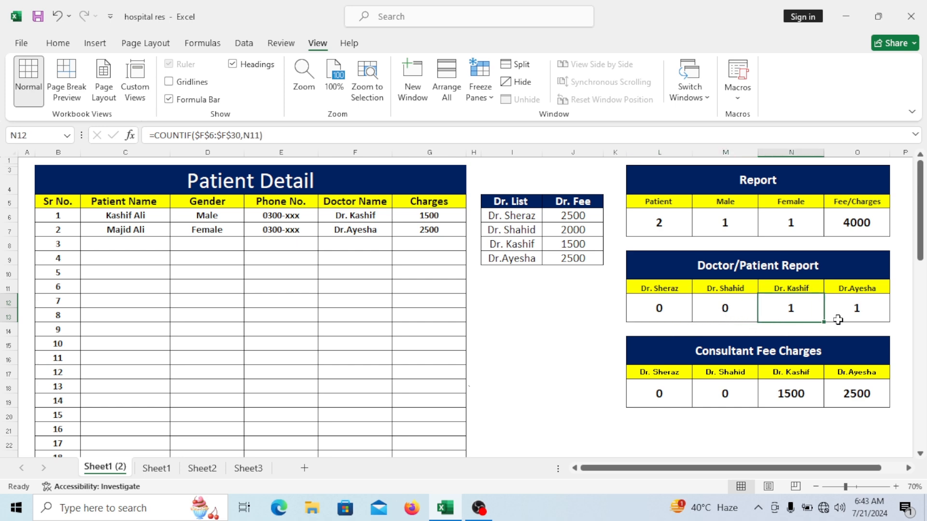
{"action": "left_click", "coordinate": [844, 310]}
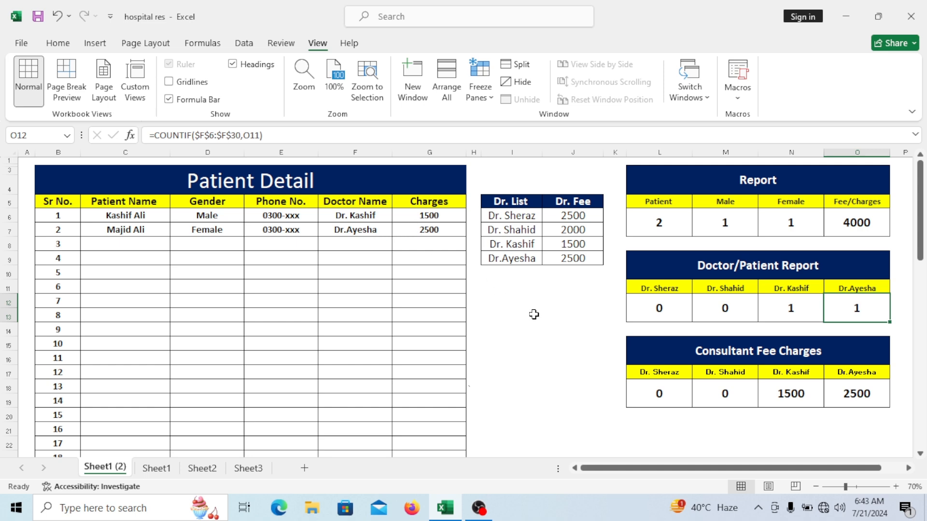
{"action": "left_click", "coordinate": [865, 398]}
{"action": "left_click", "coordinate": [805, 398]}
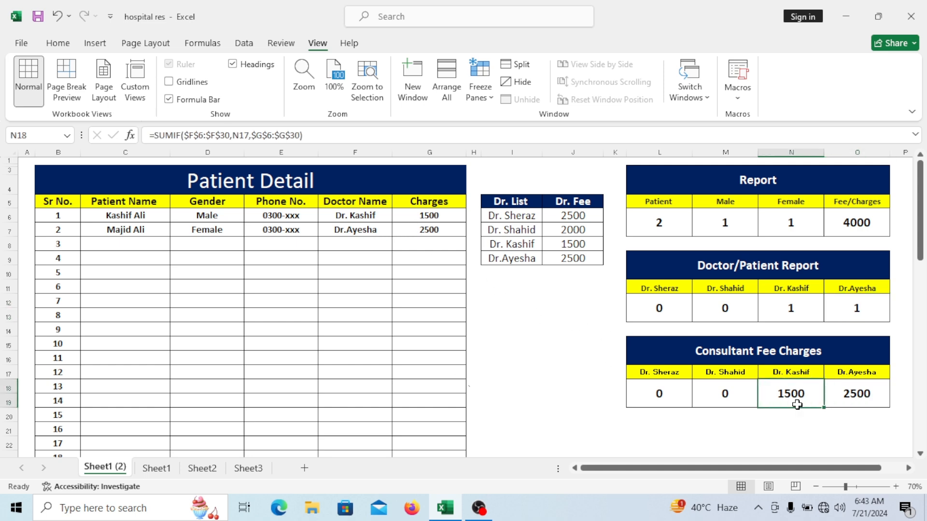
{"action": "left_click", "coordinate": [853, 428]}
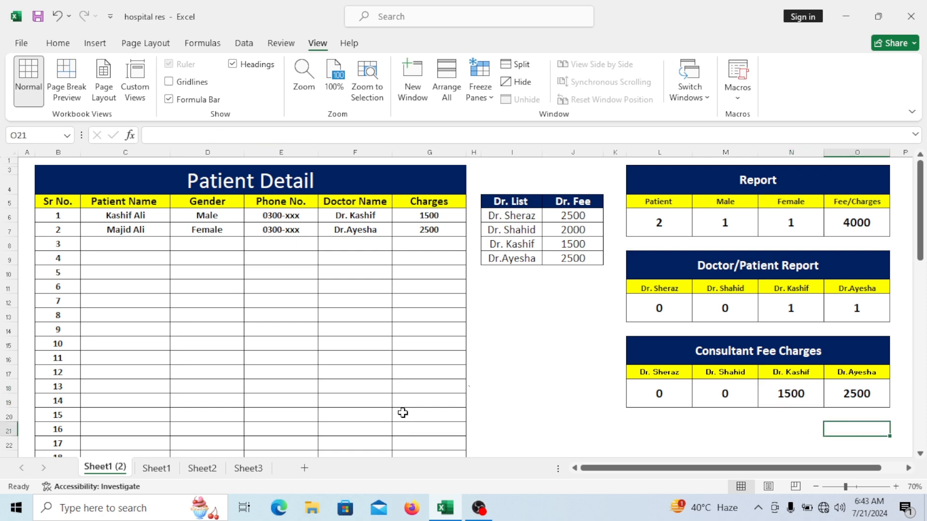
Fill in patient 3's name, Female gender and phone number in row 8
{"action": "left_click", "coordinate": [137, 243]}
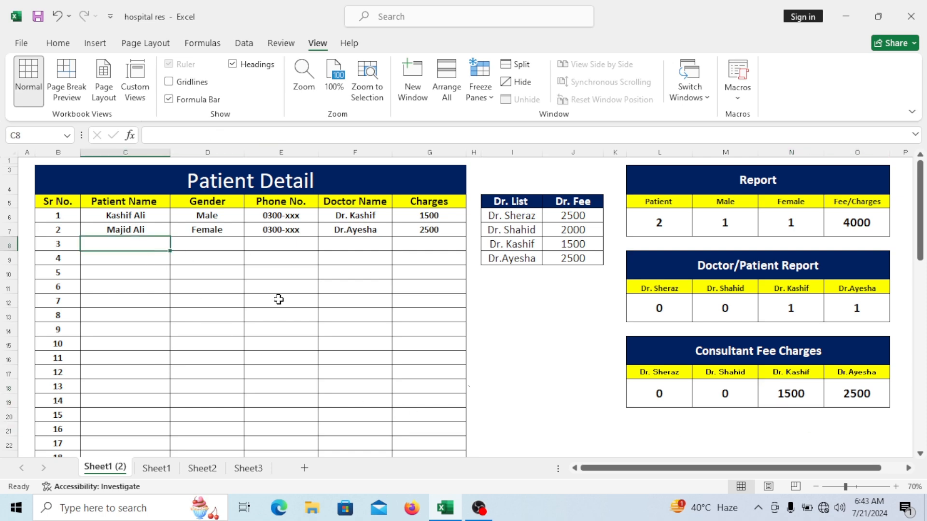
{"action": "type", "text": "ima"}
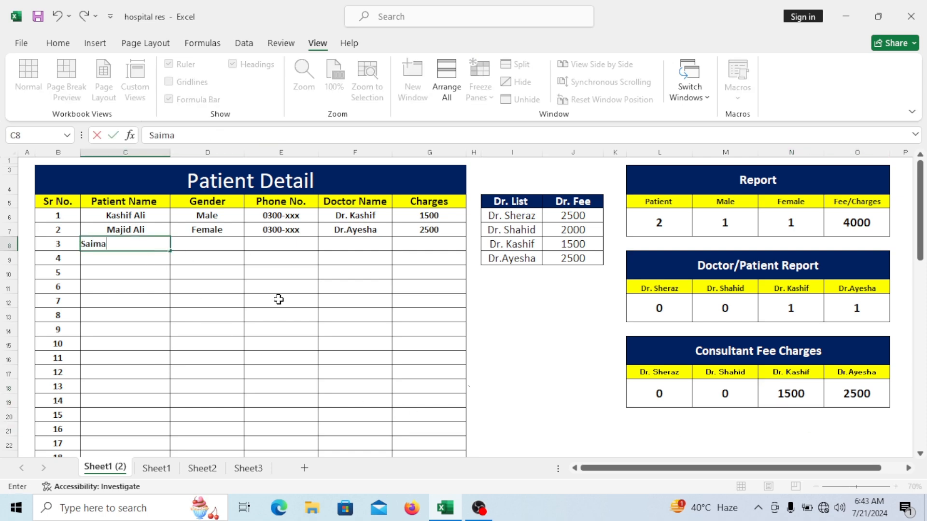
{"action": "type", "text": " Kitha"}
{"action": "key", "text": "BackSpace"}
{"action": "key", "text": "BackSpace"}
{"action": "key", "text": "BackSpace"}
{"action": "type", "text": "ran"}
{"action": "key", "text": "Tab"}
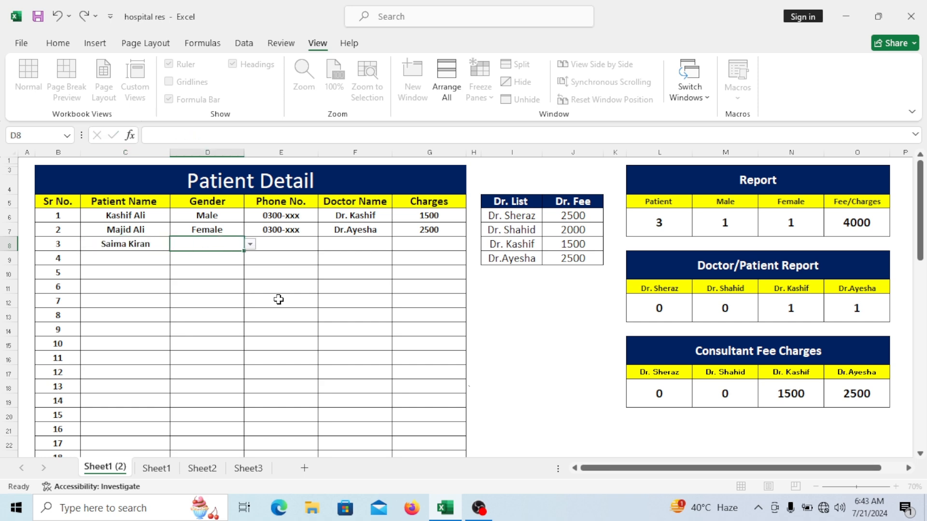
{"action": "left_click", "coordinate": [250, 244]}
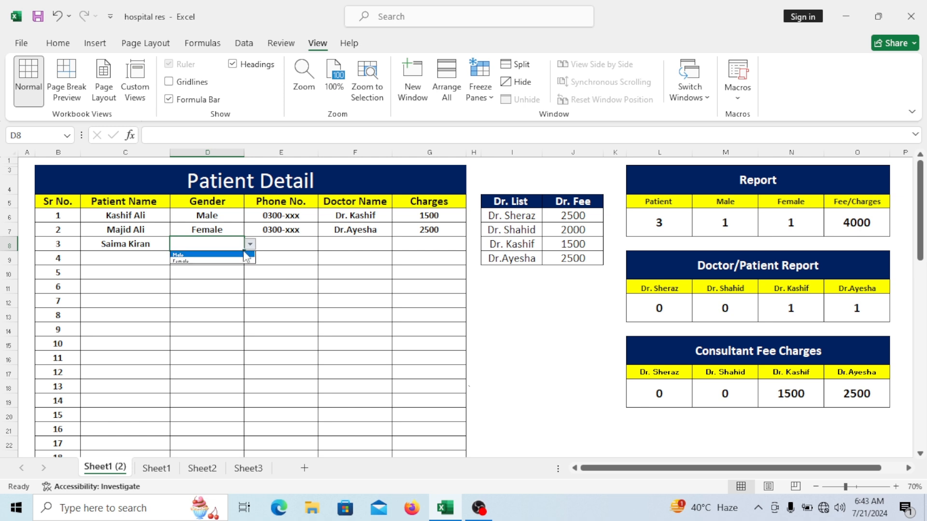
{"action": "left_click", "coordinate": [230, 263]}
{"action": "left_click", "coordinate": [303, 247]}
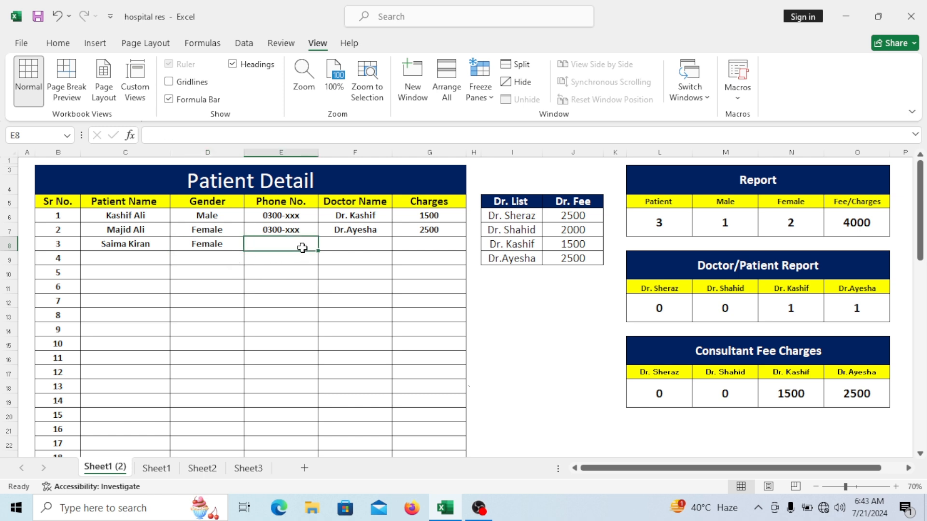
{"action": "type", "text": "0301-xxx"}
{"action": "key", "text": "Tab"}
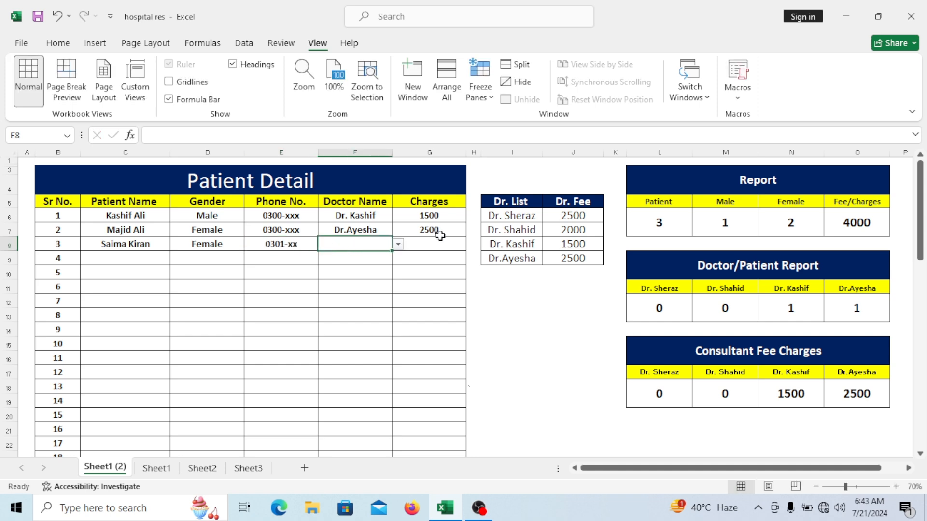
Assign patient 3 the fourth listed doctor and a 2500 charge
{"action": "left_click", "coordinate": [397, 244]}
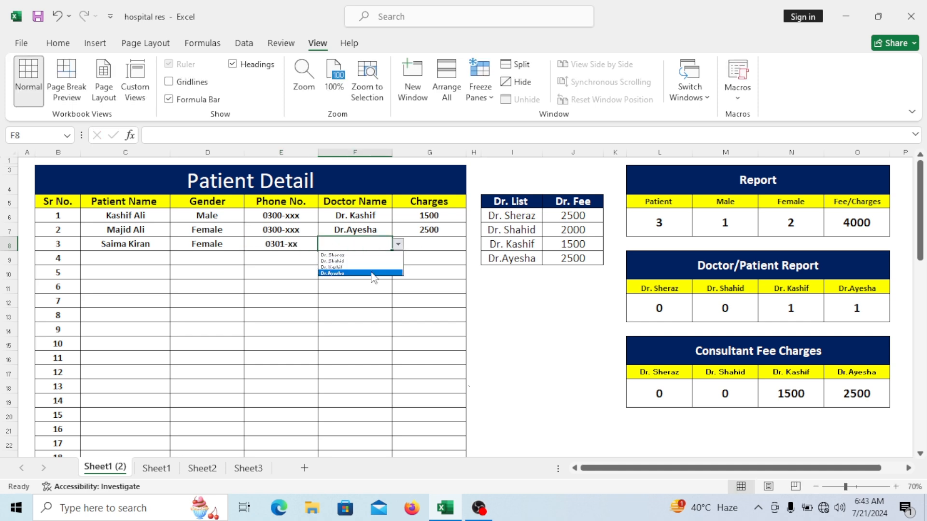
{"action": "left_click", "coordinate": [374, 273]}
{"action": "left_click", "coordinate": [427, 248]}
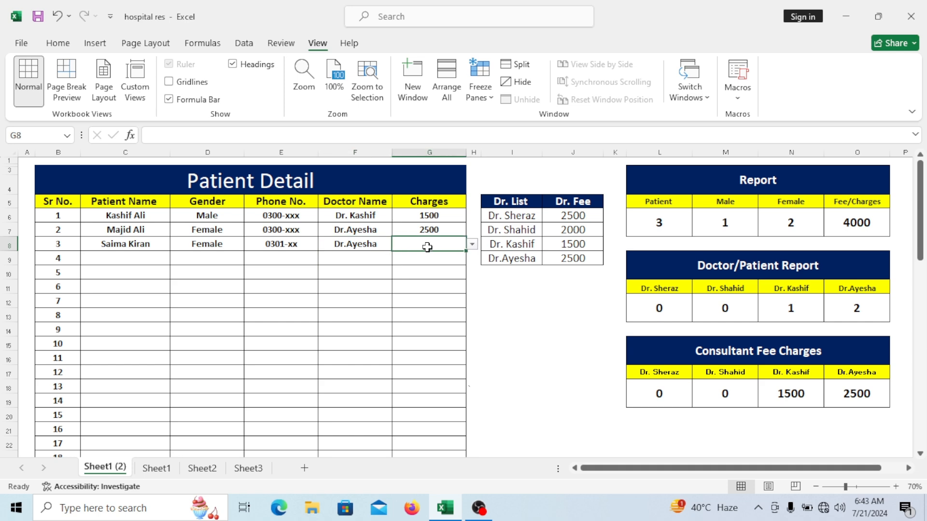
{"action": "left_click", "coordinate": [471, 245]}
{"action": "left_click", "coordinate": [439, 273]}
{"action": "left_click", "coordinate": [425, 299]}
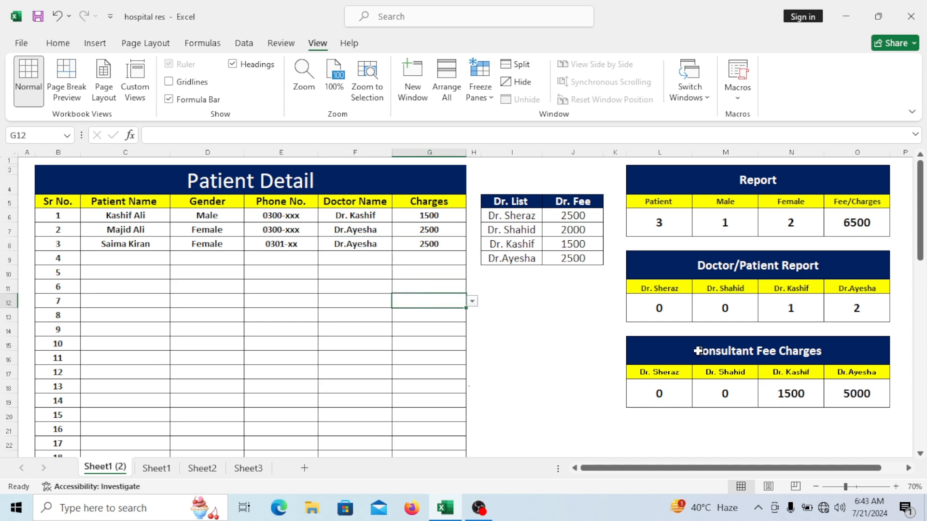
{"action": "left_click", "coordinate": [427, 358]}
{"action": "left_click", "coordinate": [428, 298]}
{"action": "left_click", "coordinate": [538, 328]}
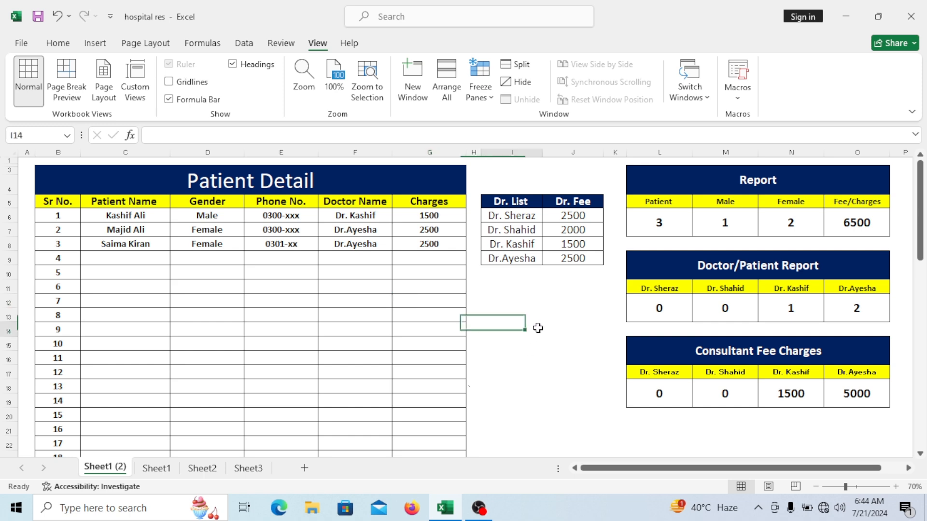